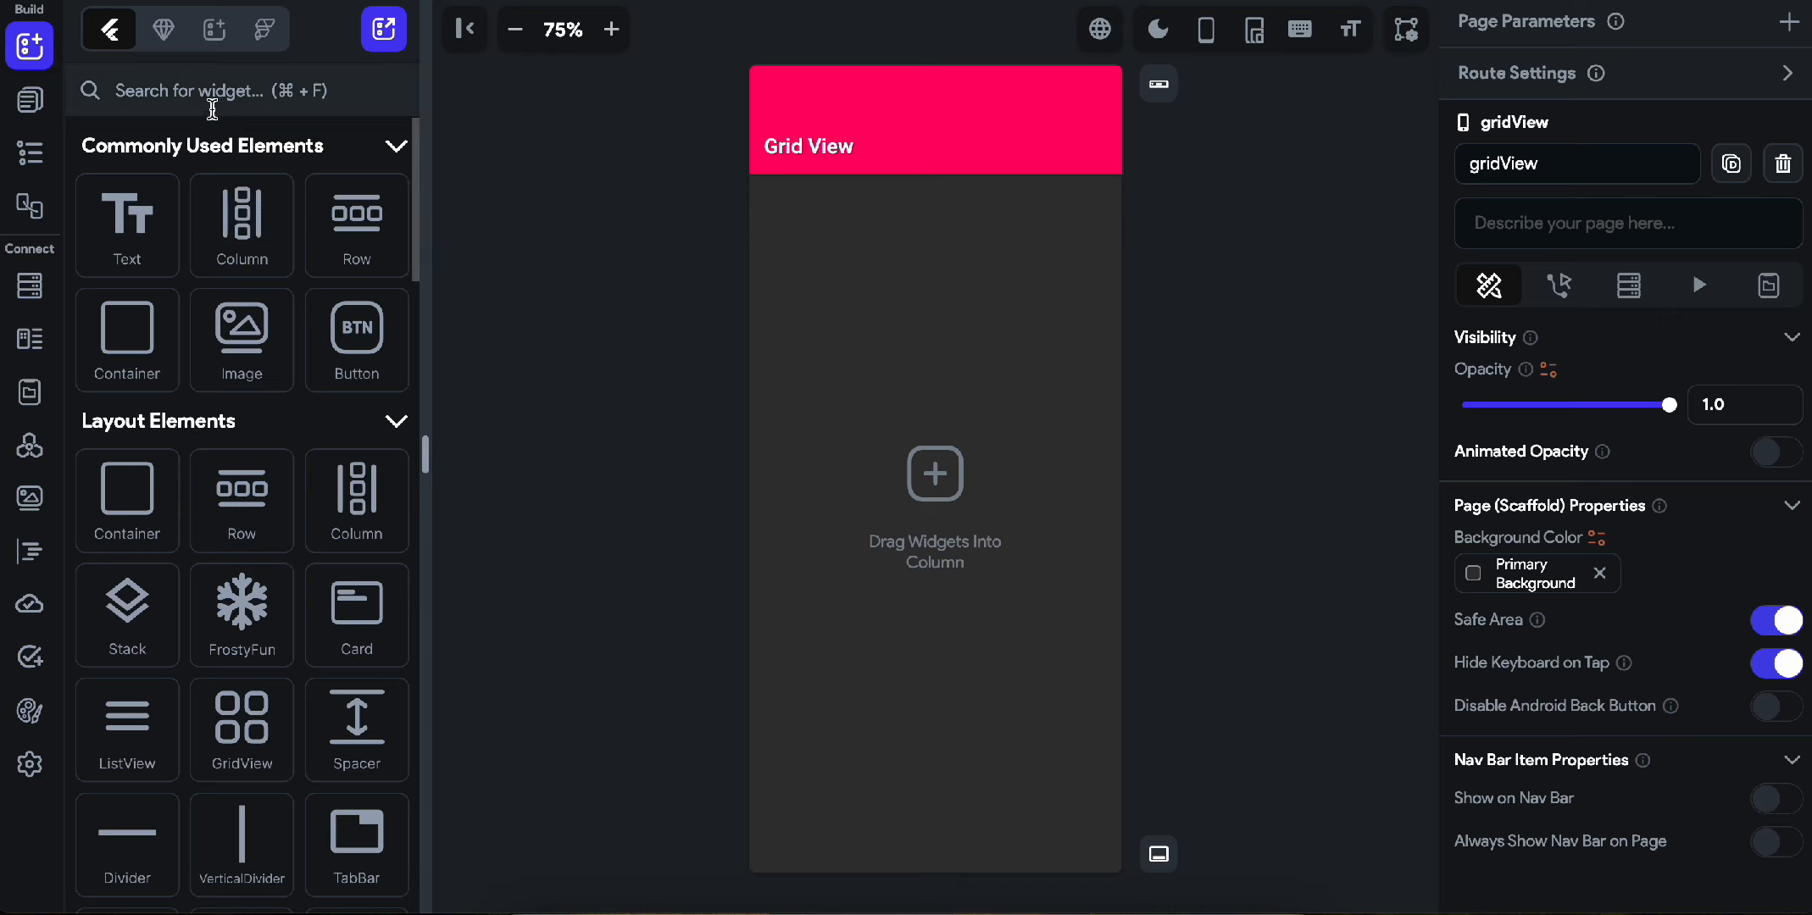
# Find the GridView widget and place it inside the empty page column.
pyautogui.click(211, 93)
pyautogui.write('gri')
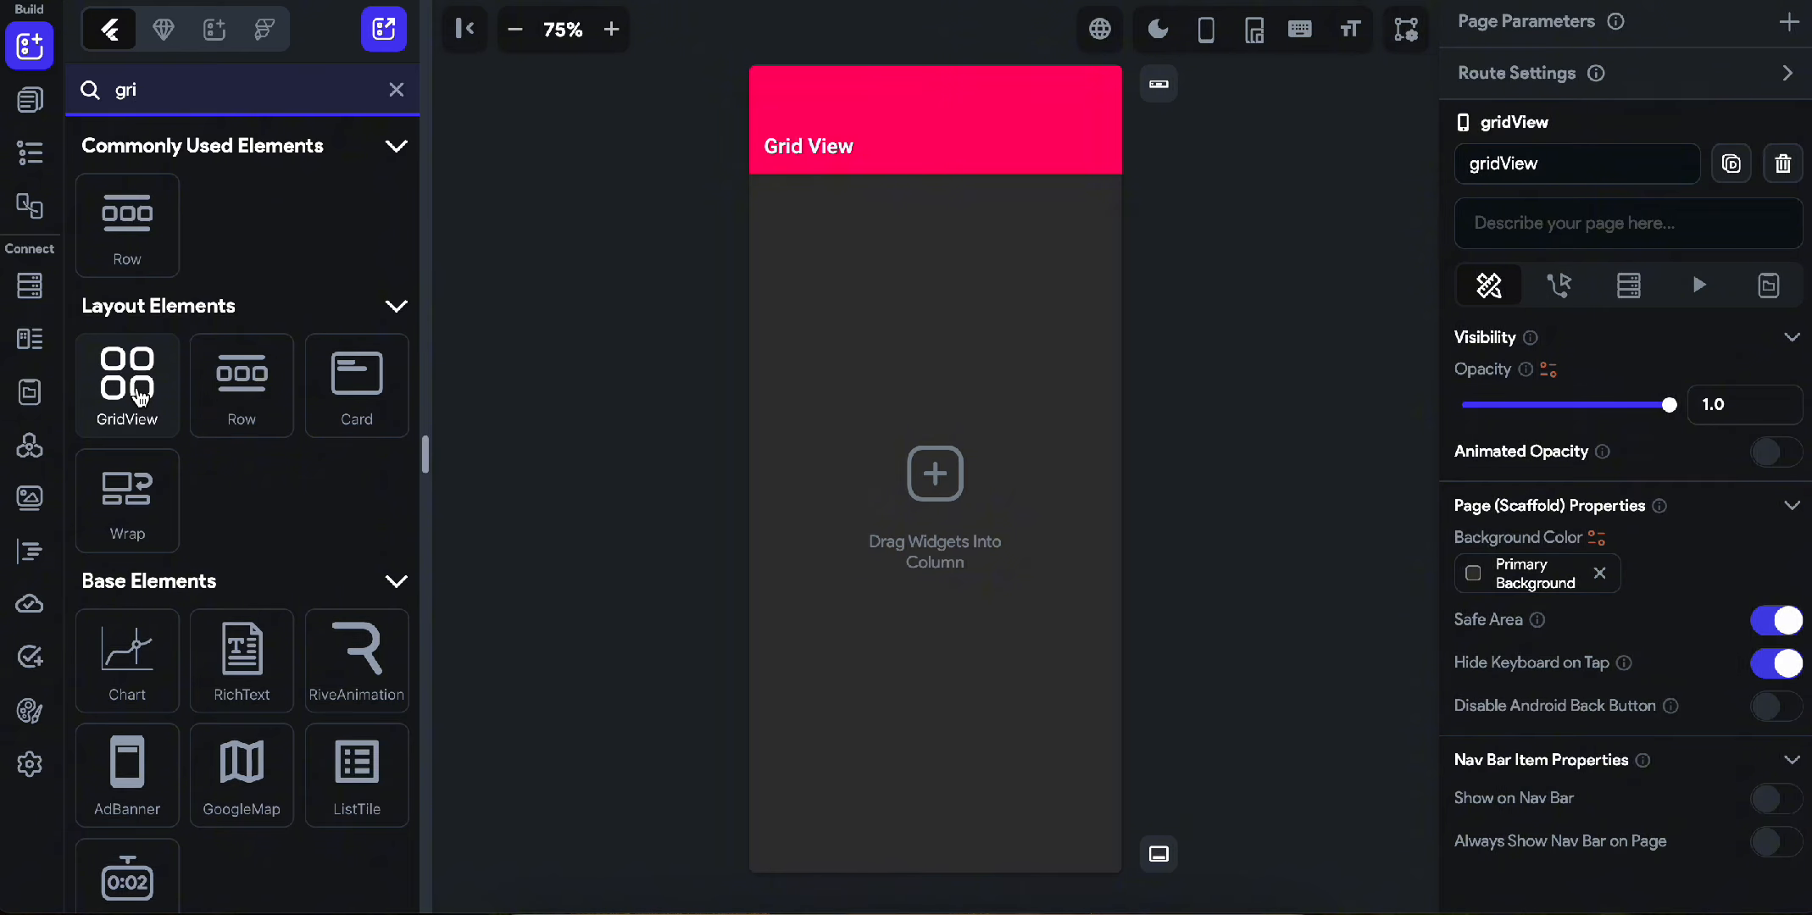
pyautogui.moveTo(140, 397); pyautogui.dragTo(936, 259)
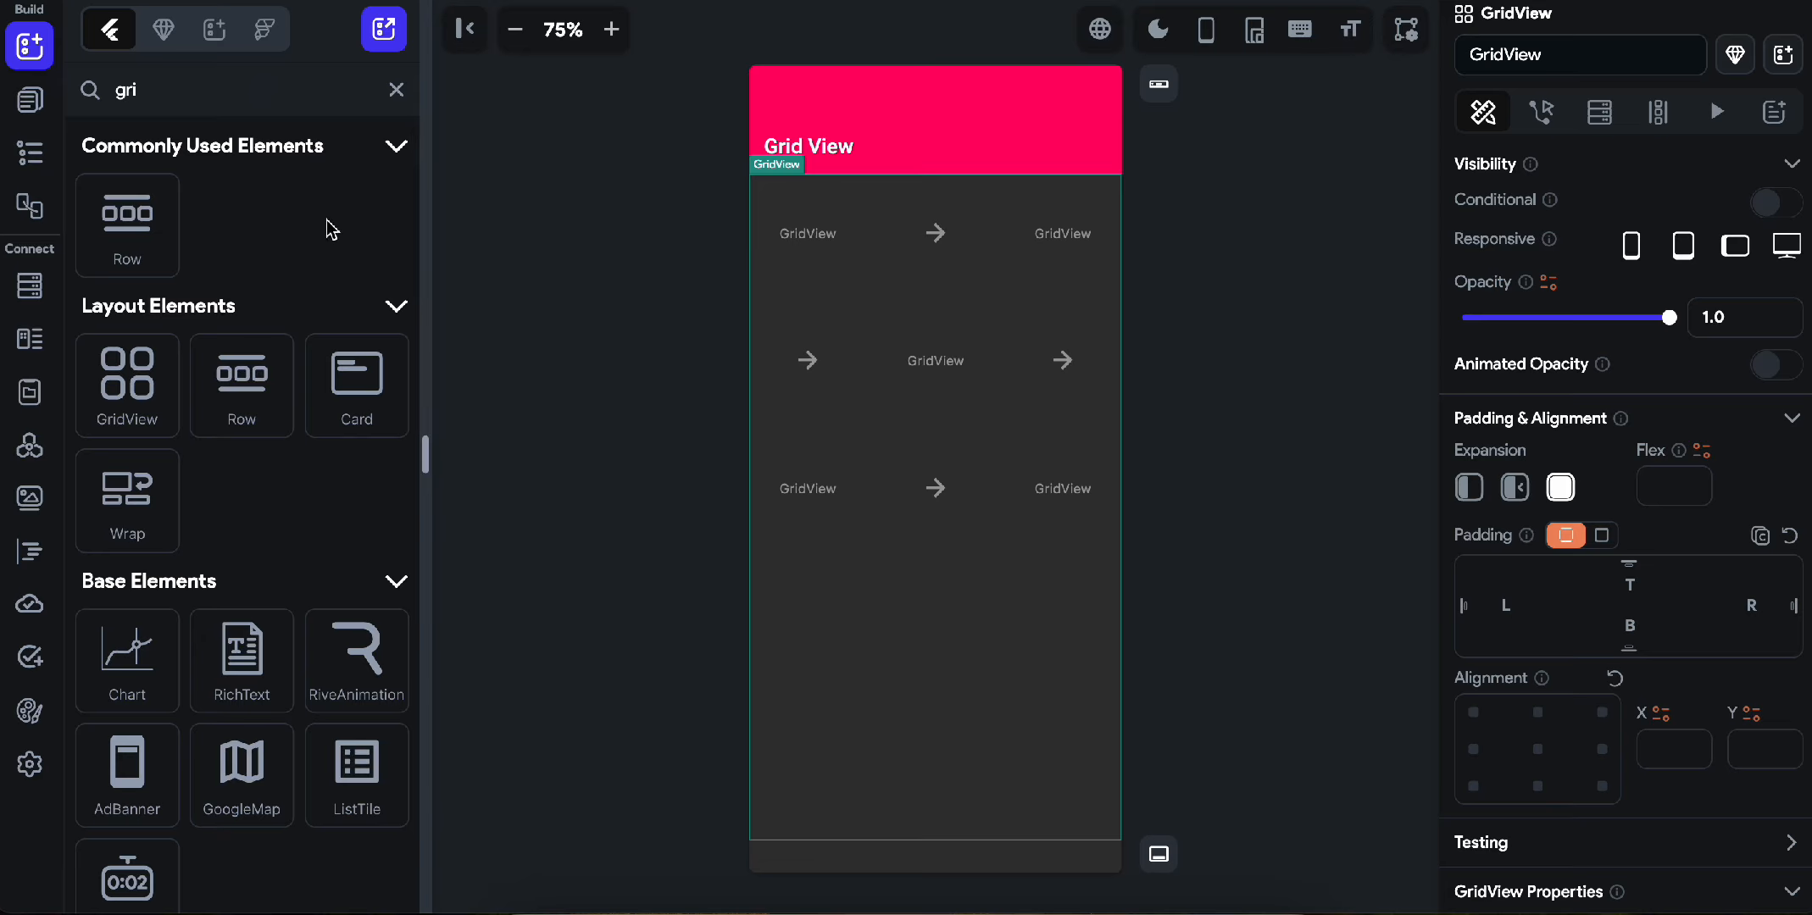
pyautogui.click(396, 90)
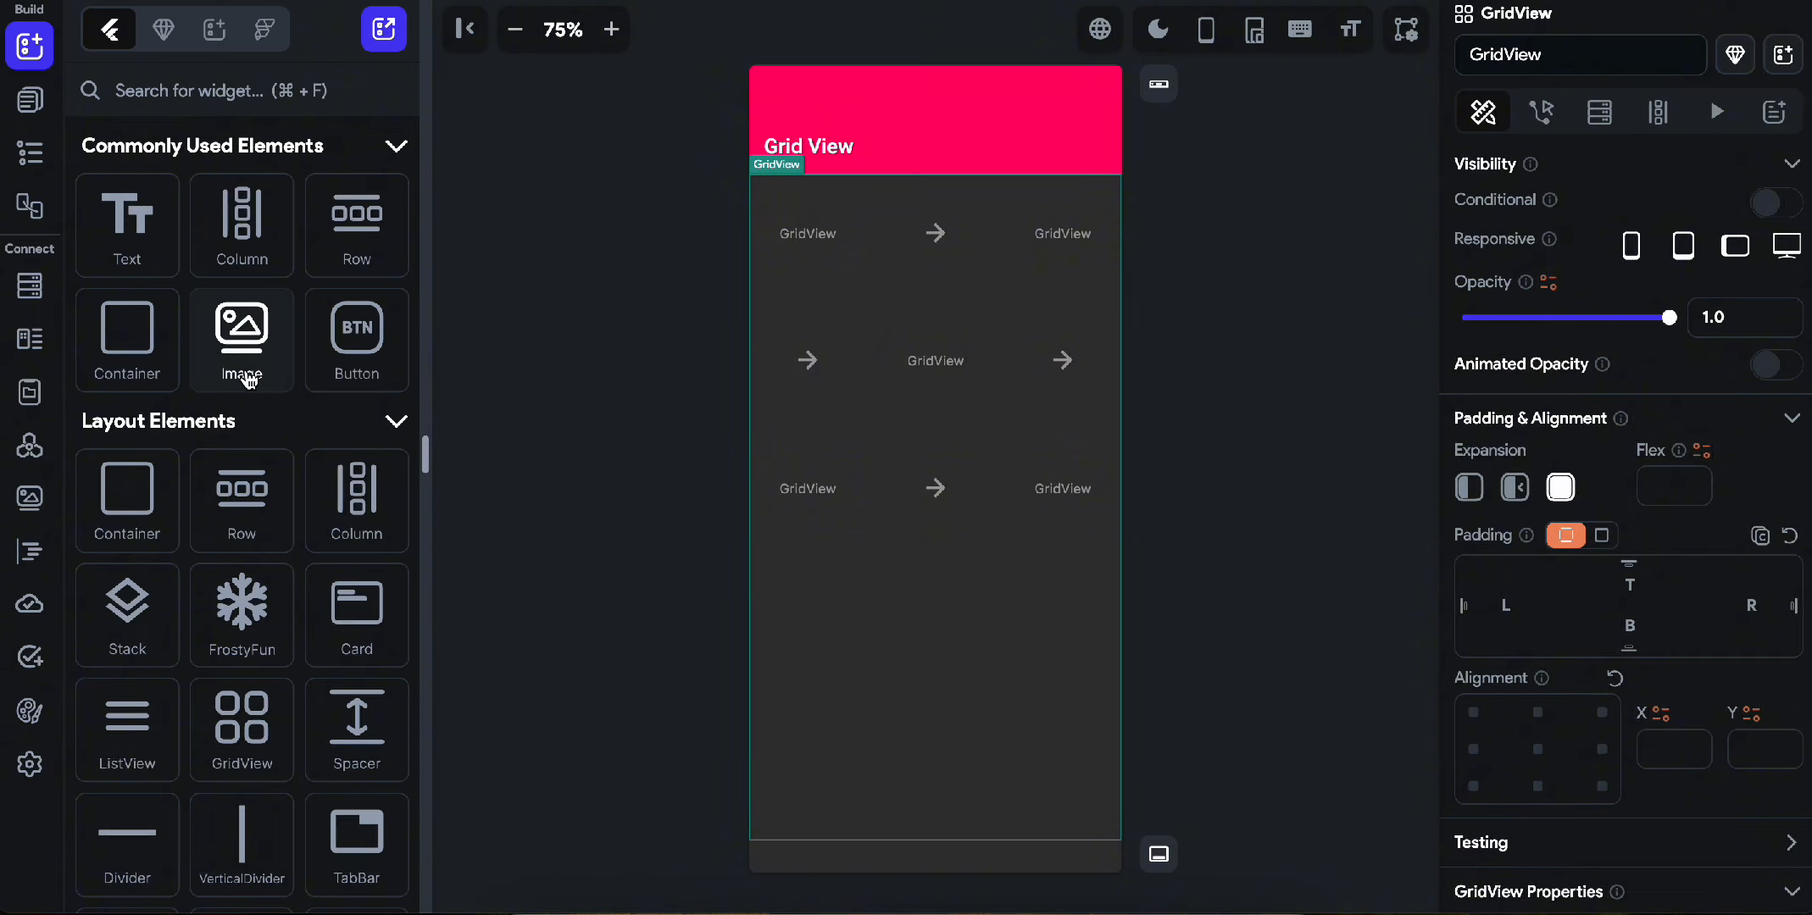
# Add an Image widget as the first item inside the GridView.
pyautogui.moveTo(249, 381); pyautogui.dragTo(835, 251)
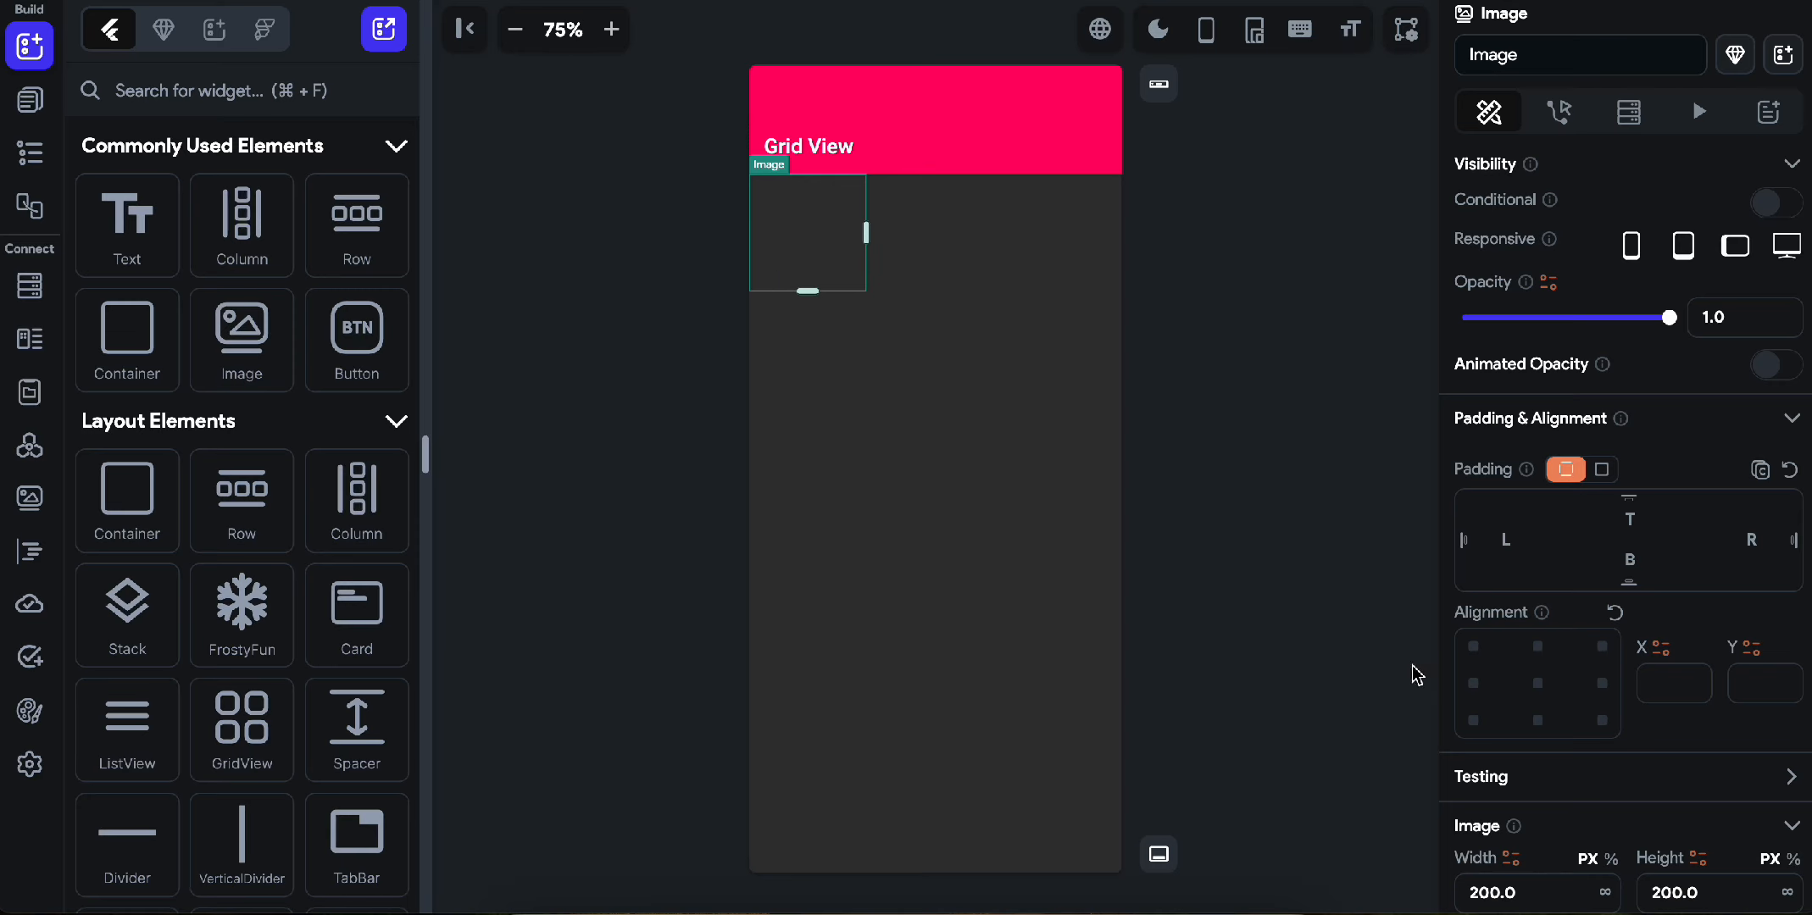
pyautogui.scroll(-3, 1502, 765)
pyautogui.scroll(-5, 1525, 788)
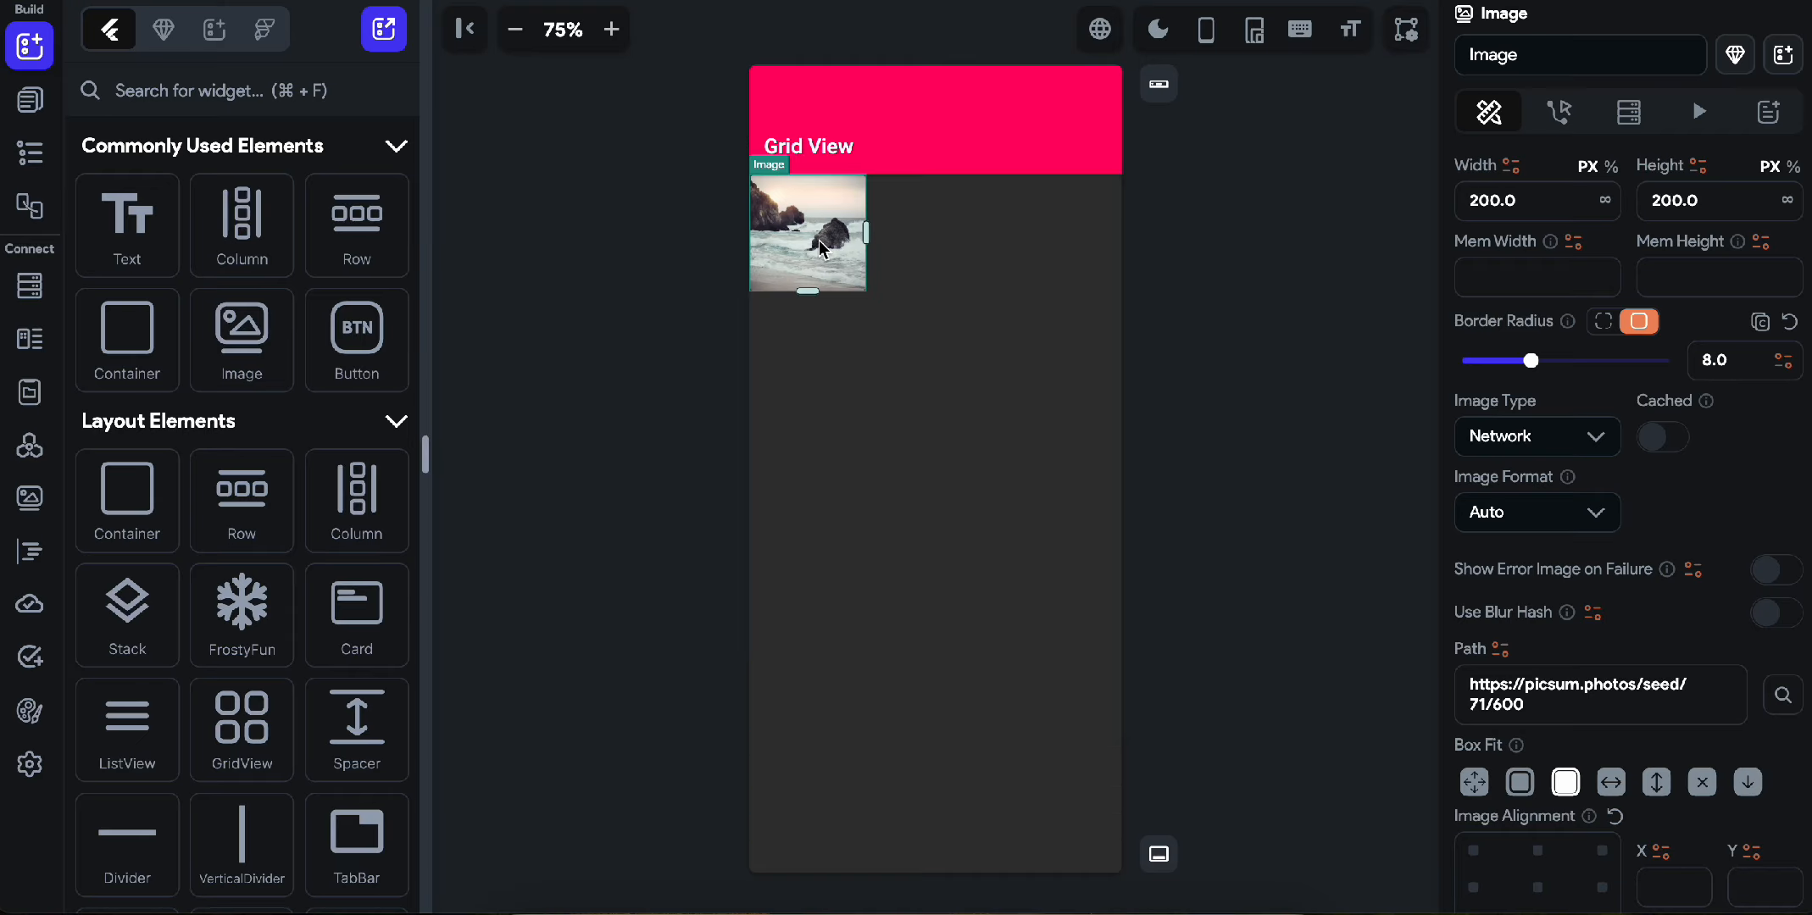
# Duplicate the image repeatedly until the GridView holds 13 images.
pyautogui.press('super+d')
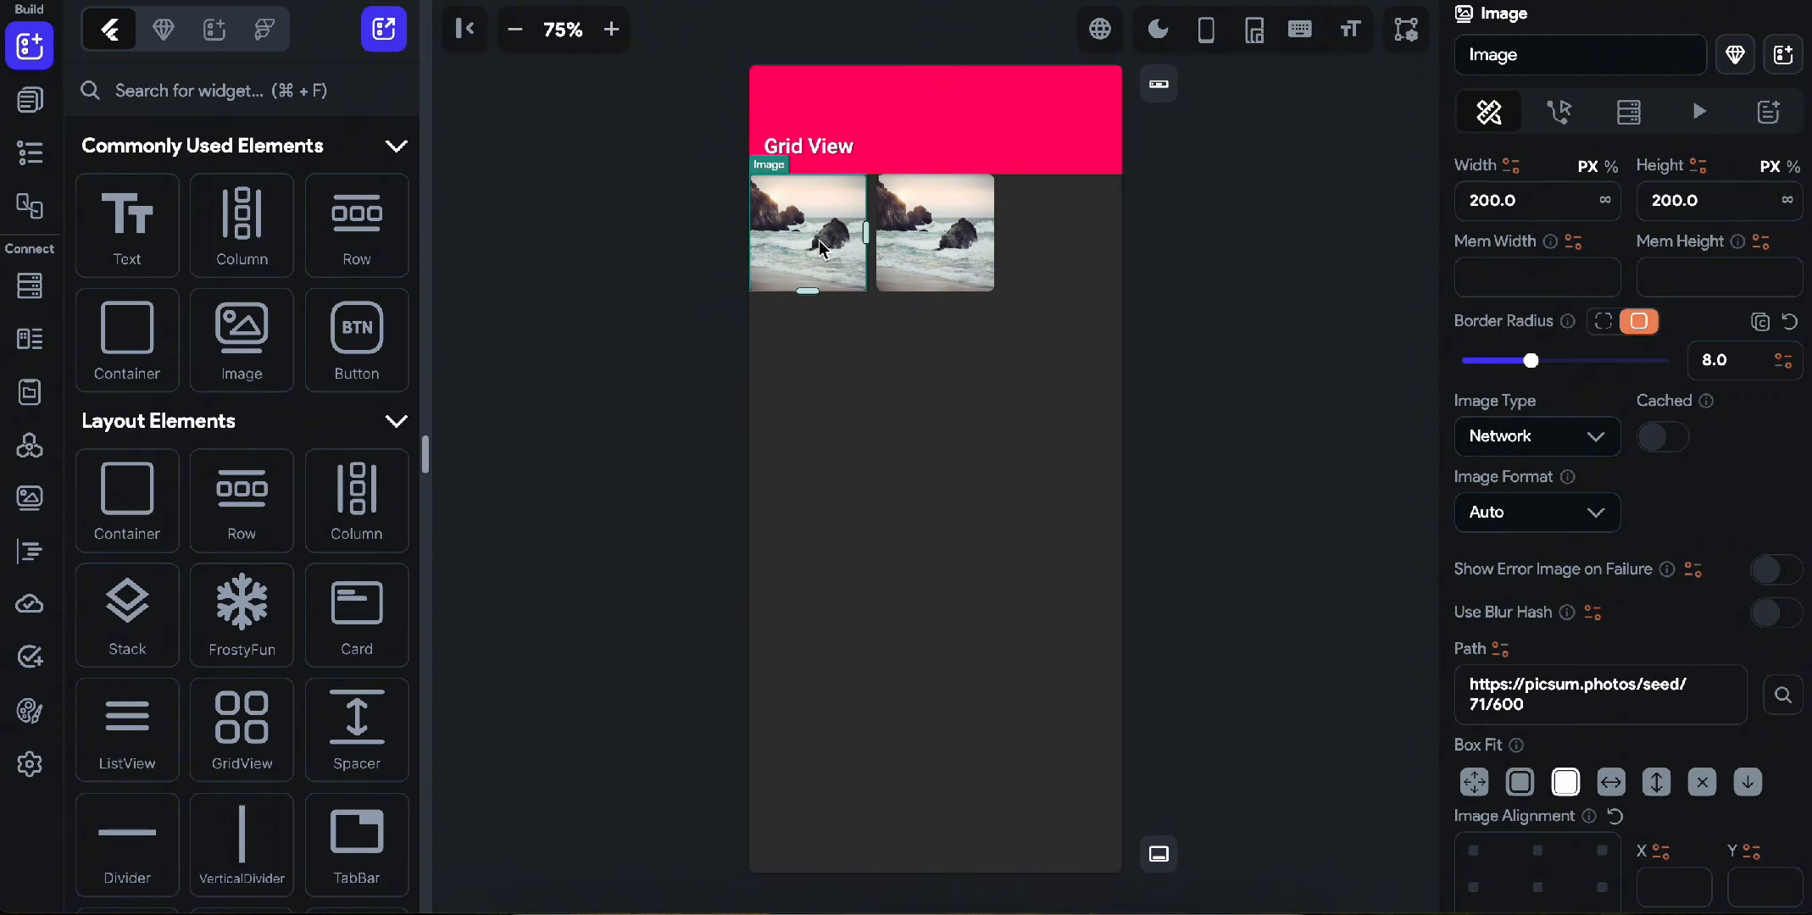
pyautogui.press('super+d')
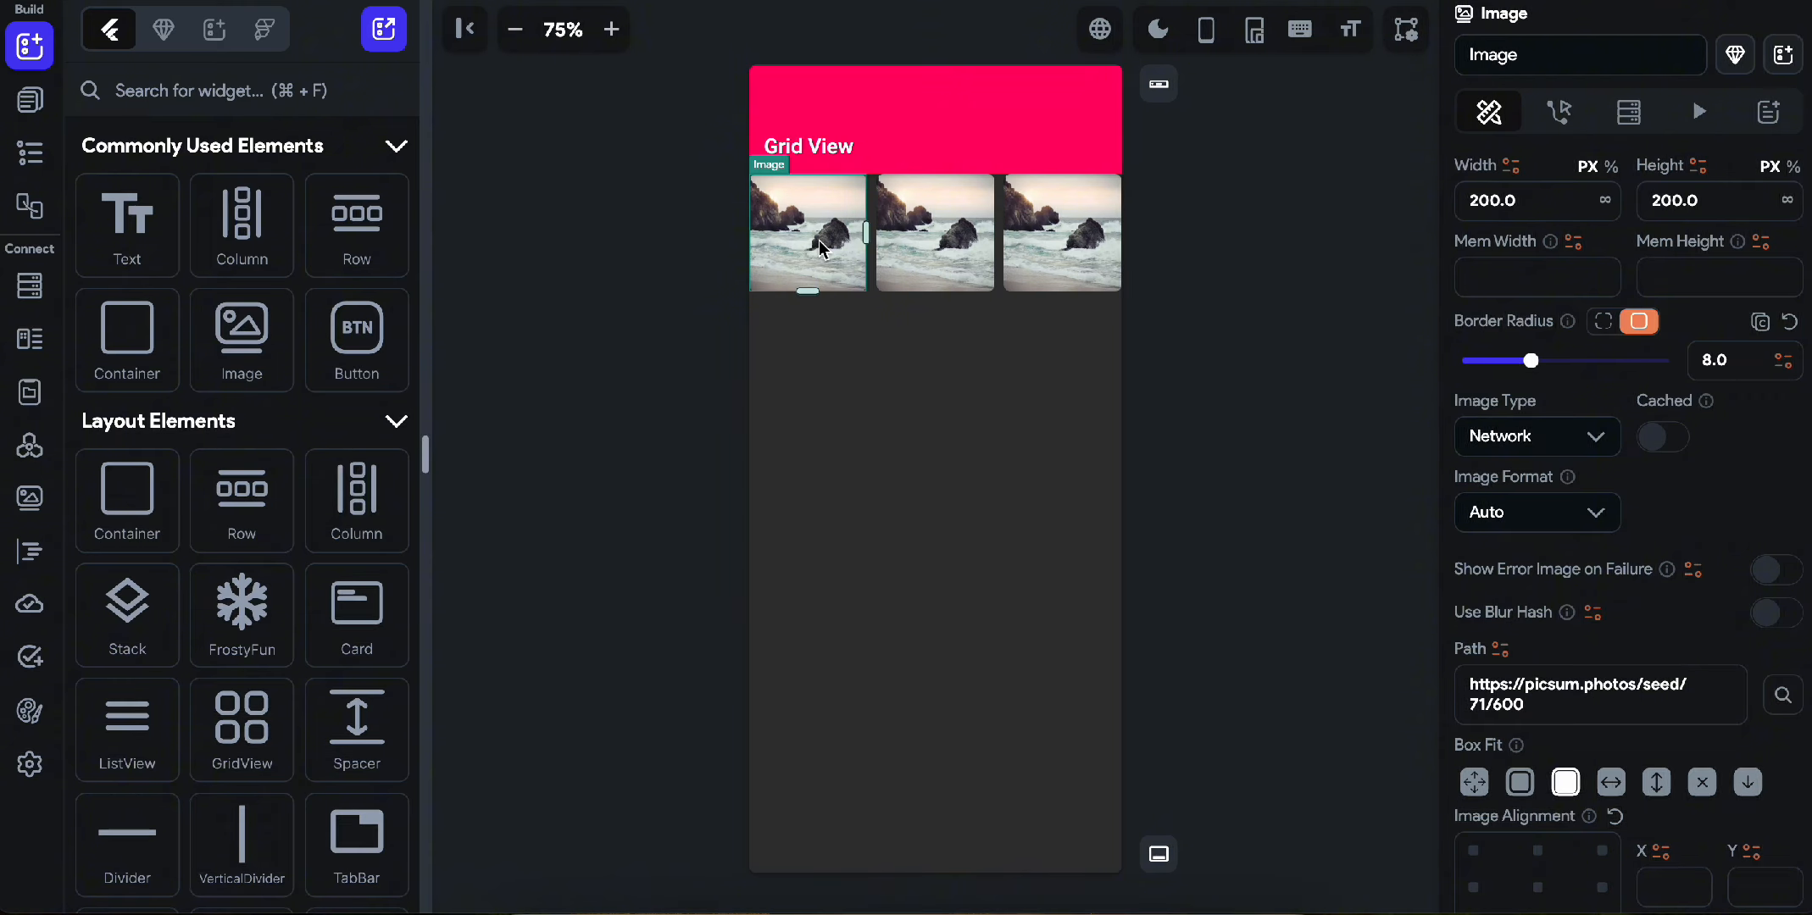
pyautogui.press('super+d')
pyautogui.press('super+d')
pyautogui.press('super+d')
pyautogui.press('super+d')
pyautogui.press('super+d')
pyautogui.press('super+d')
pyautogui.press('super+d')
pyautogui.press('super+d')
pyautogui.press('super+d')
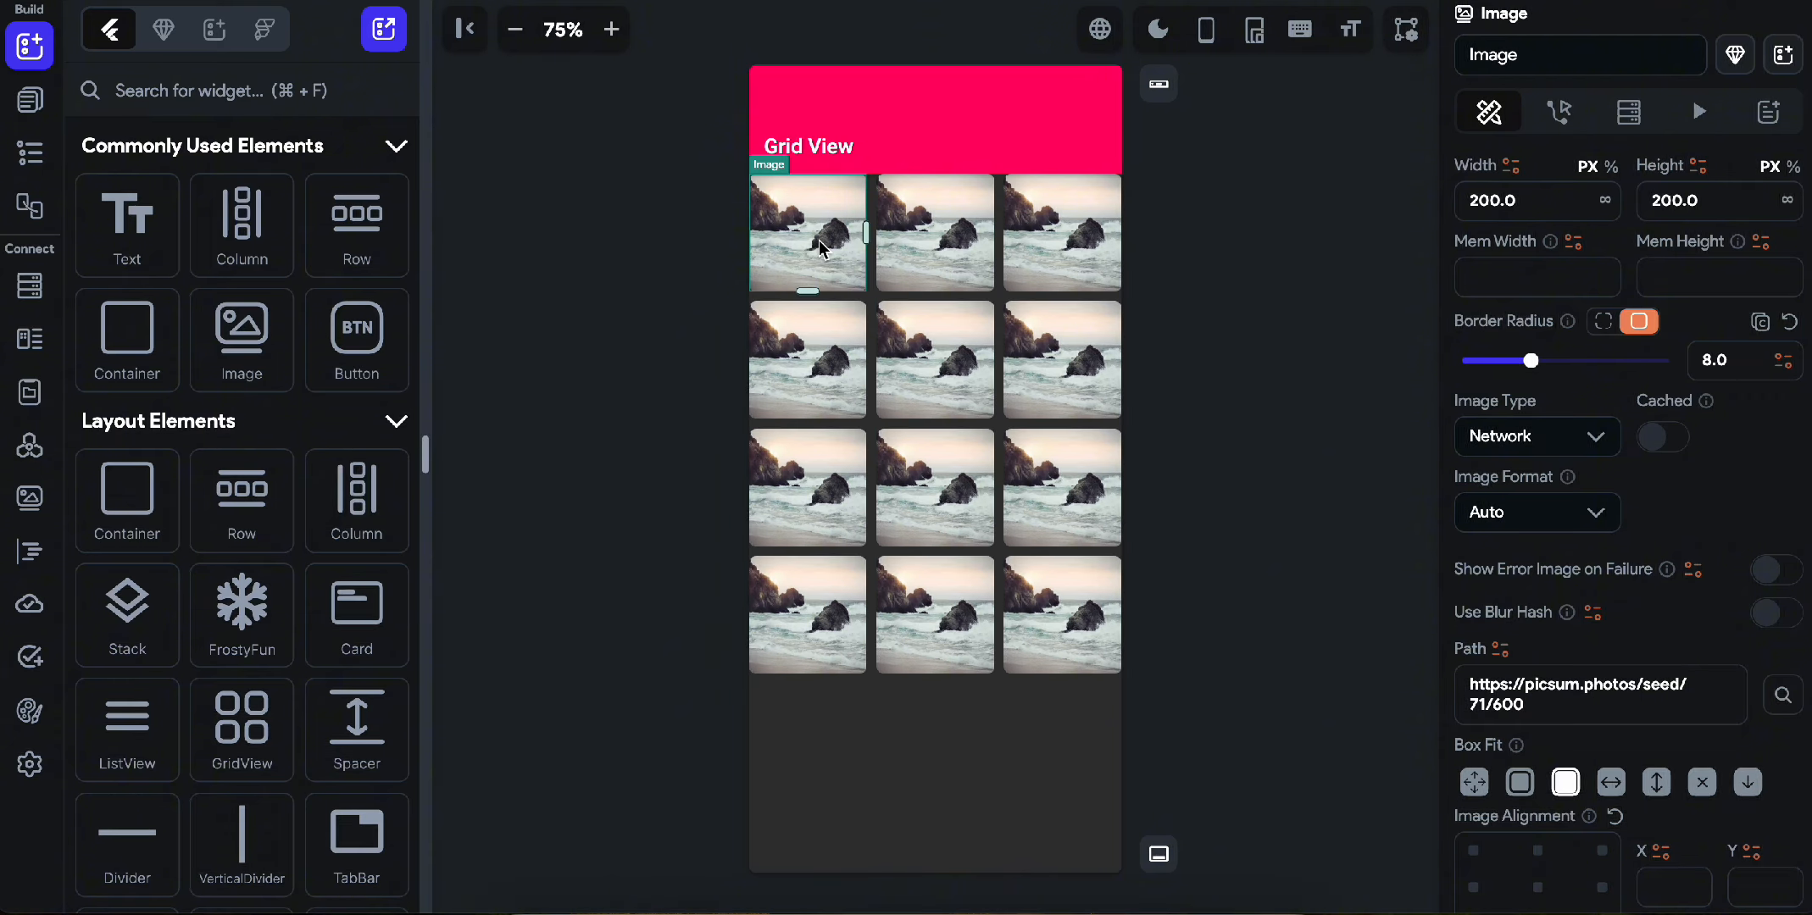
pyautogui.press('super+d')
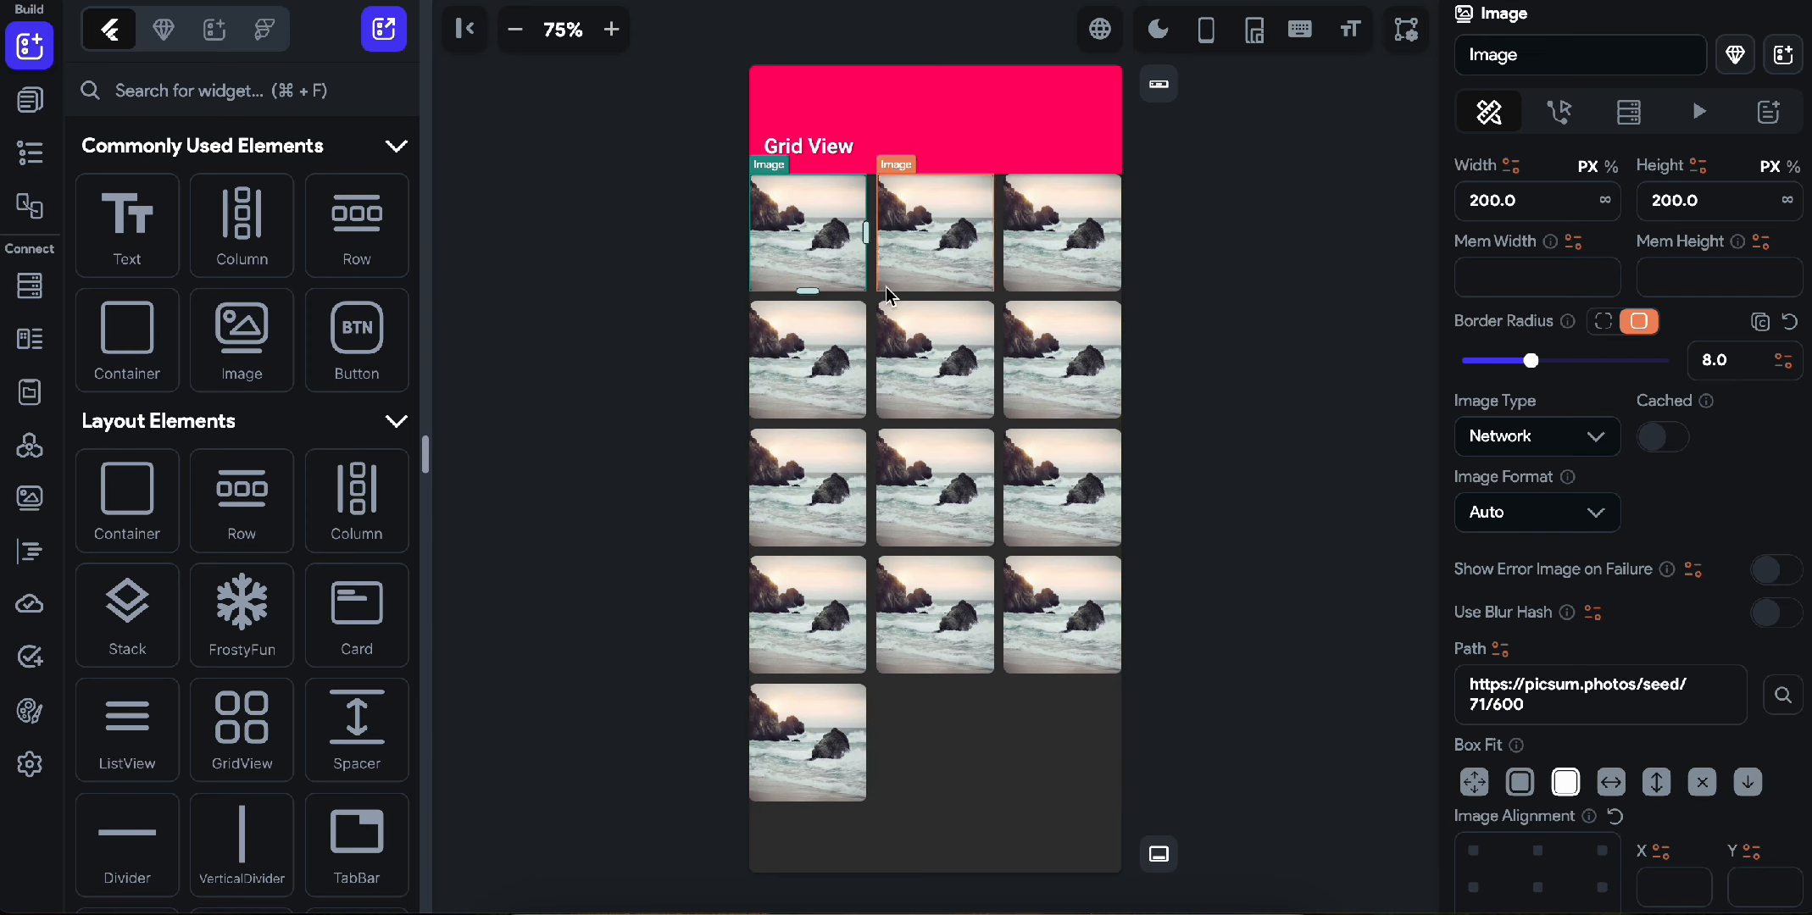
# Set the GridView's cross axis count to 2 and check how the two-column grid scrolls.
pyautogui.click(881, 712)
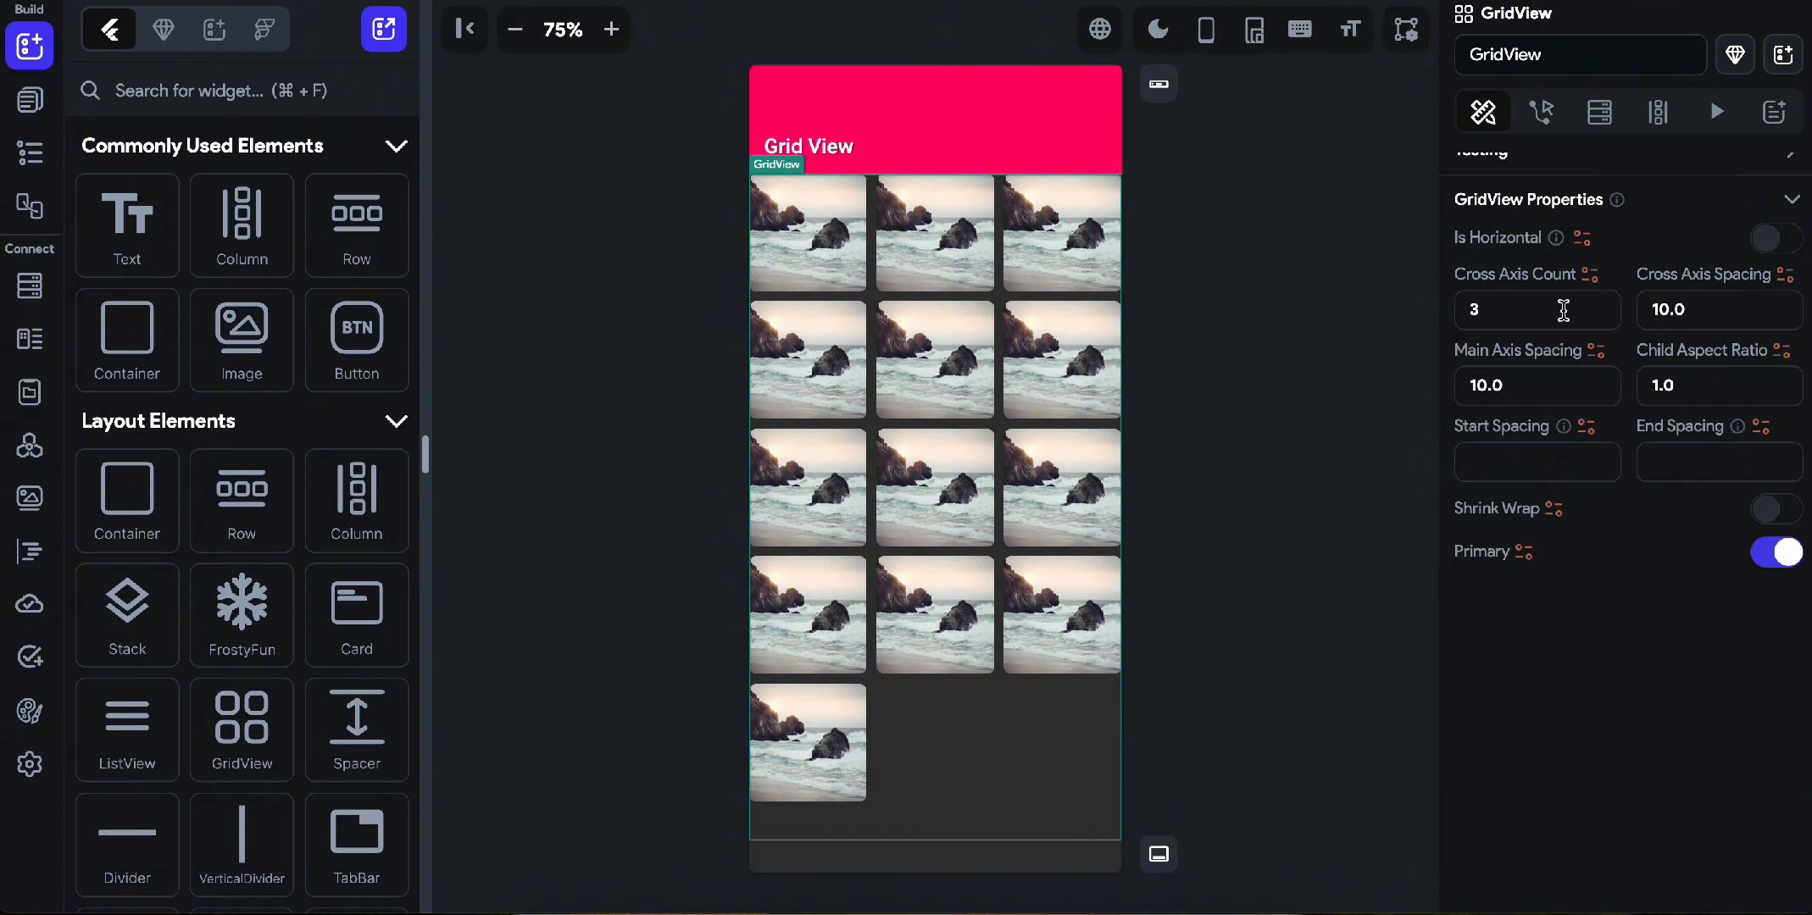
pyautogui.click(1504, 312)
pyautogui.moveTo(1501, 312); pyautogui.dragTo(1429, 321)
pyautogui.write('2')
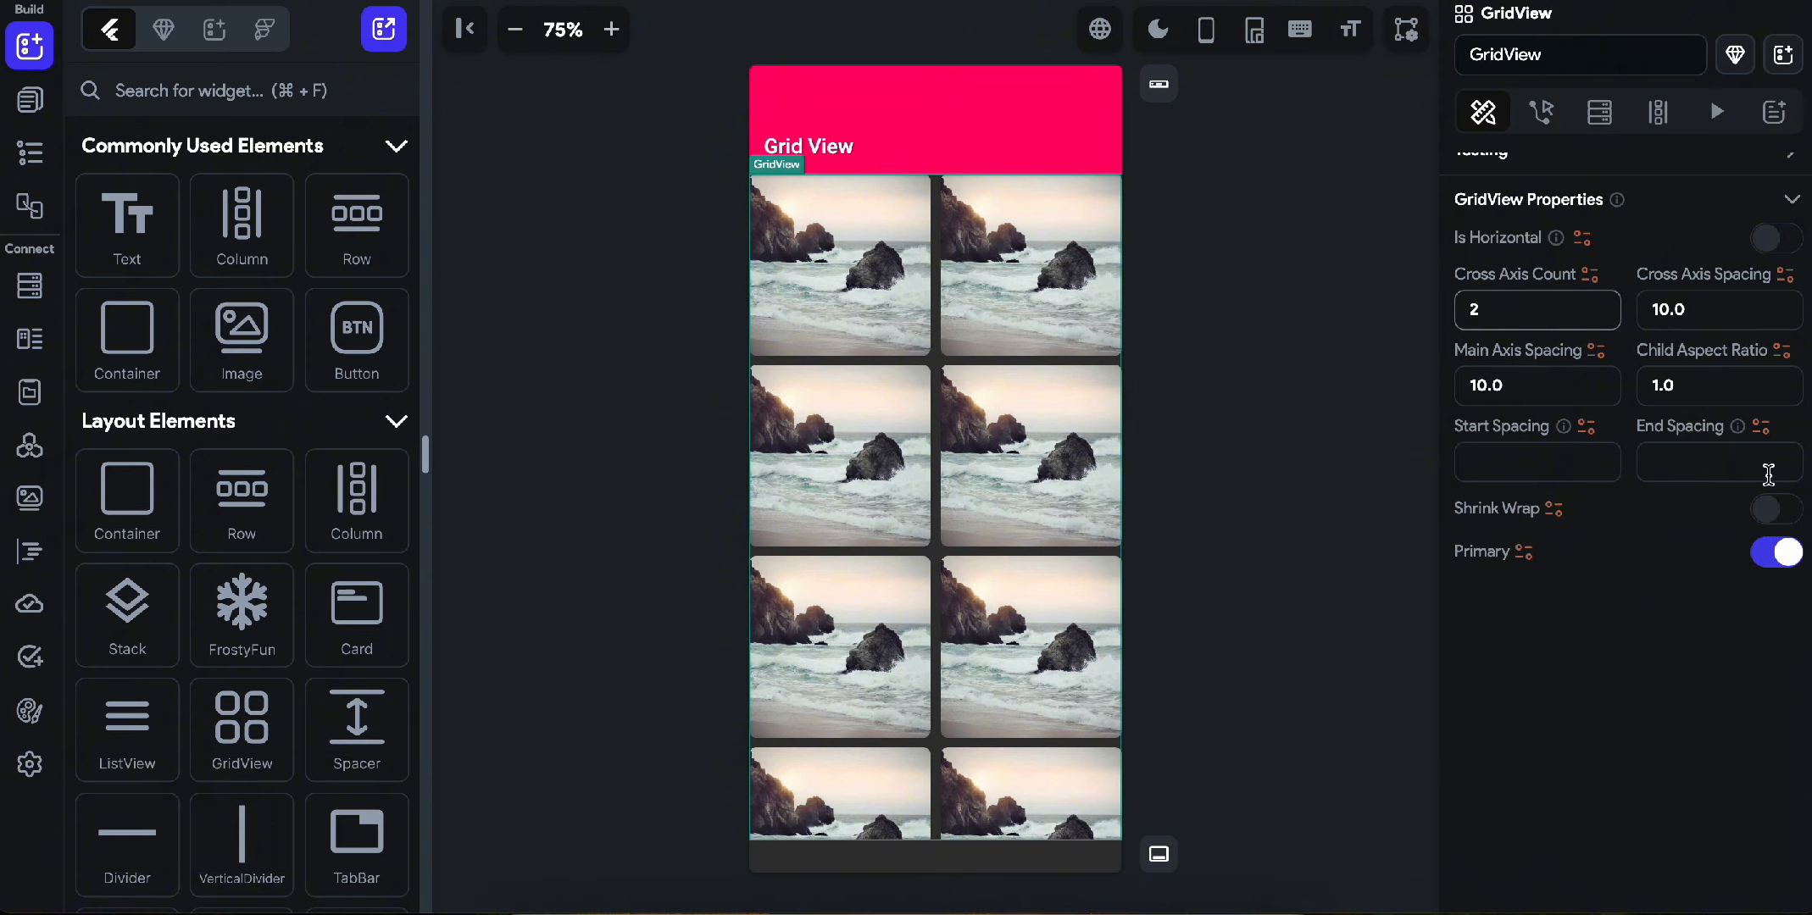
pyautogui.scroll(-3, 929, 573)
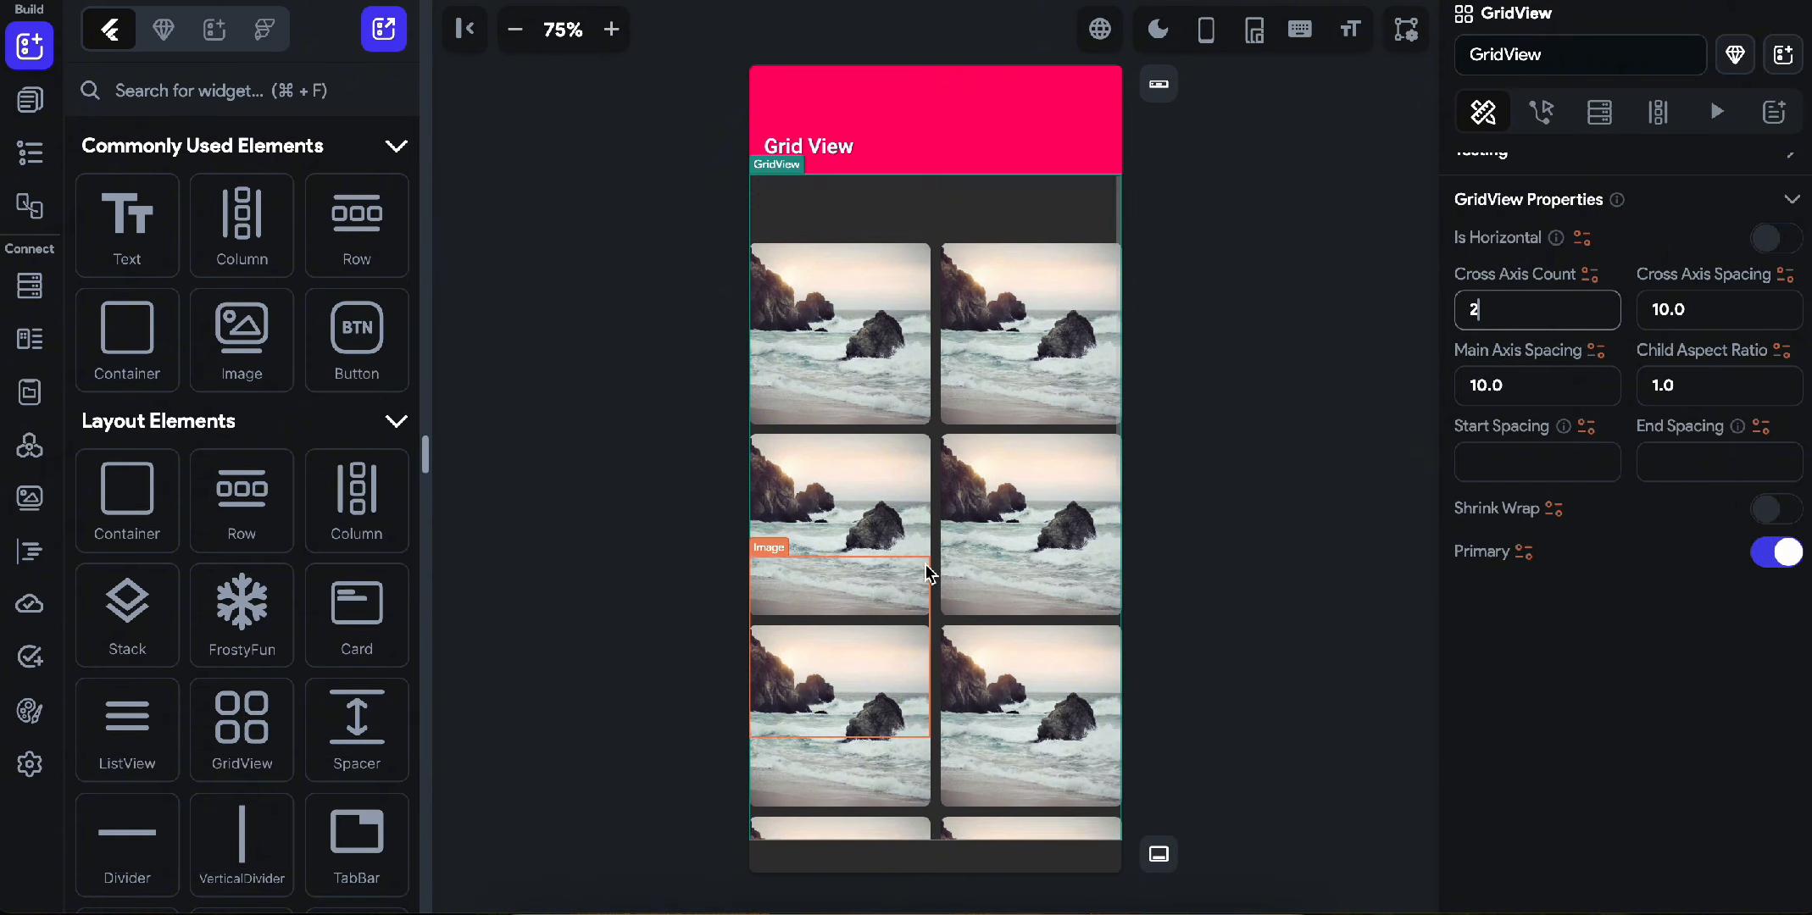
pyautogui.scroll(2, 930, 568)
pyautogui.scroll(-2, 929, 567)
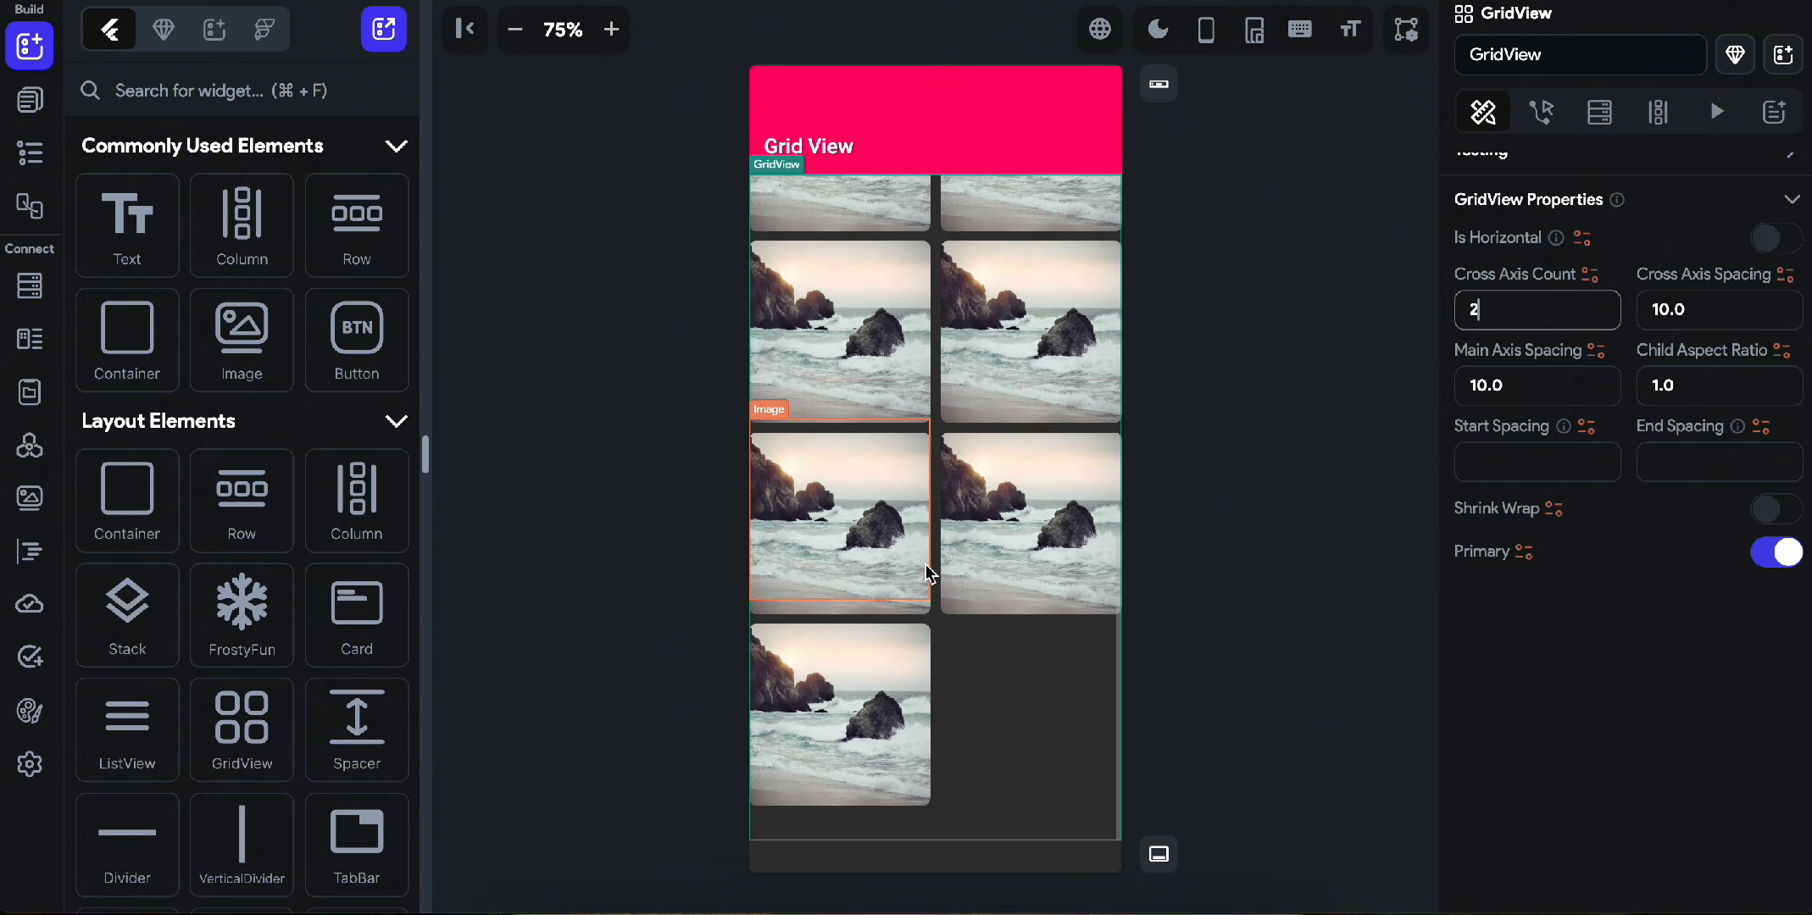
pyautogui.scroll(3, 930, 568)
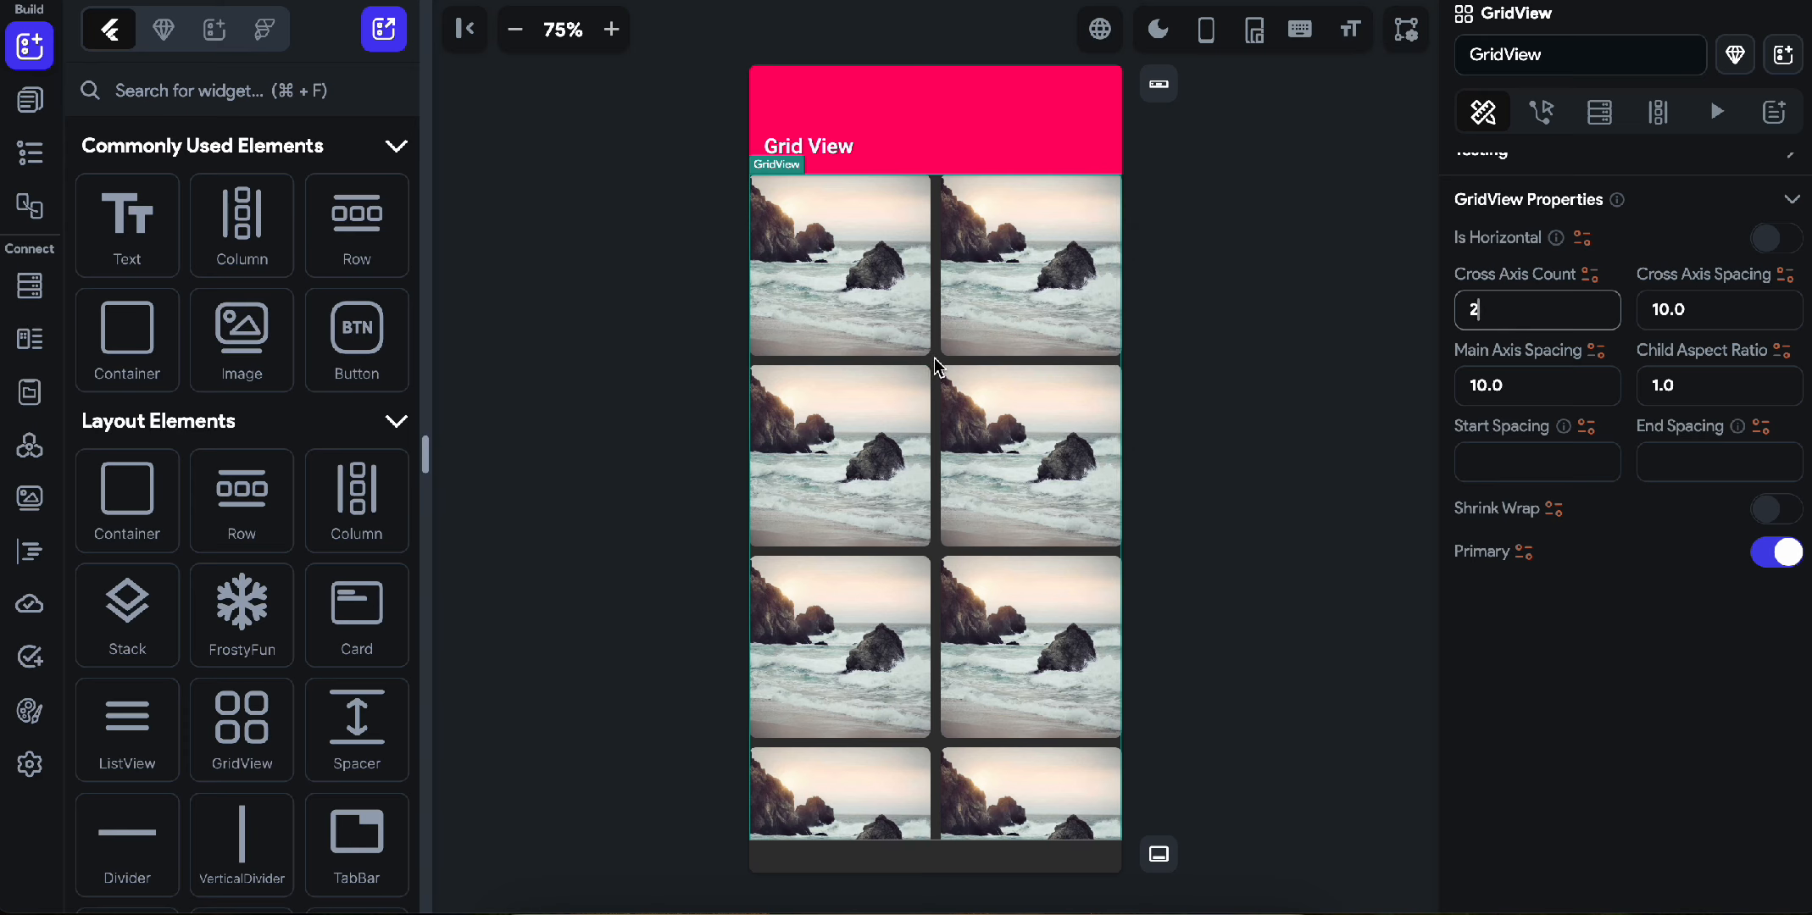
# Examine the Column and GridView nesting in the widget tree and the scrolling behaviour of the grid.
pyautogui.click(29, 100)
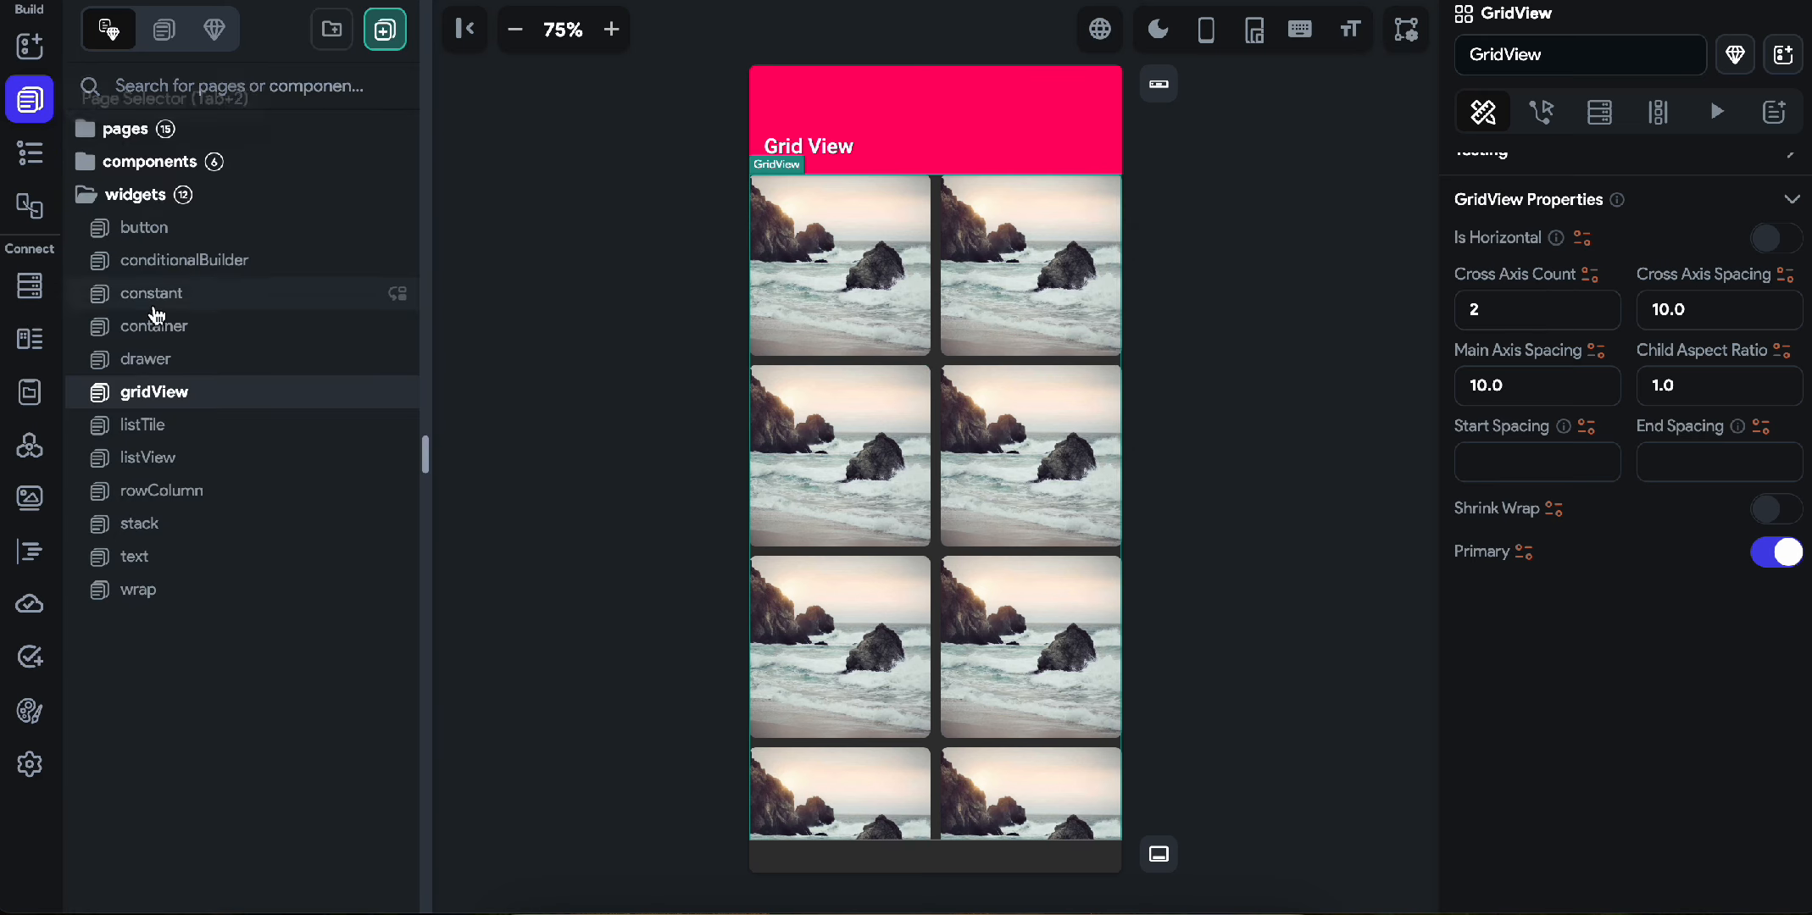
pyautogui.click(30, 152)
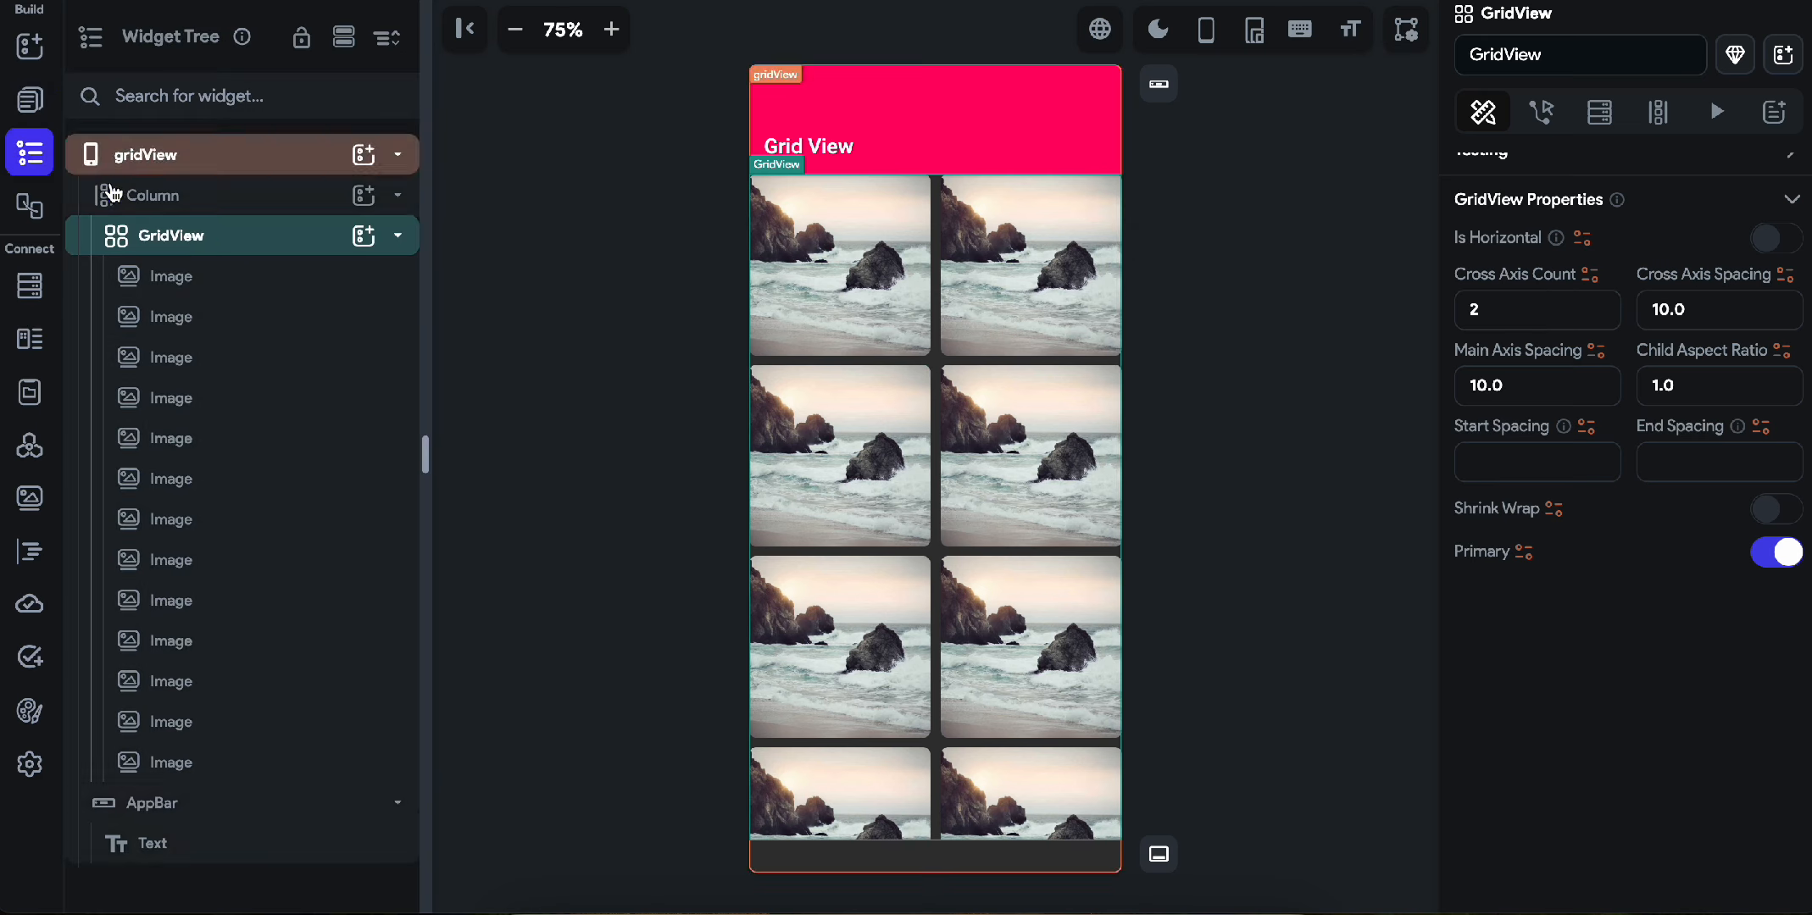
pyautogui.click(194, 200)
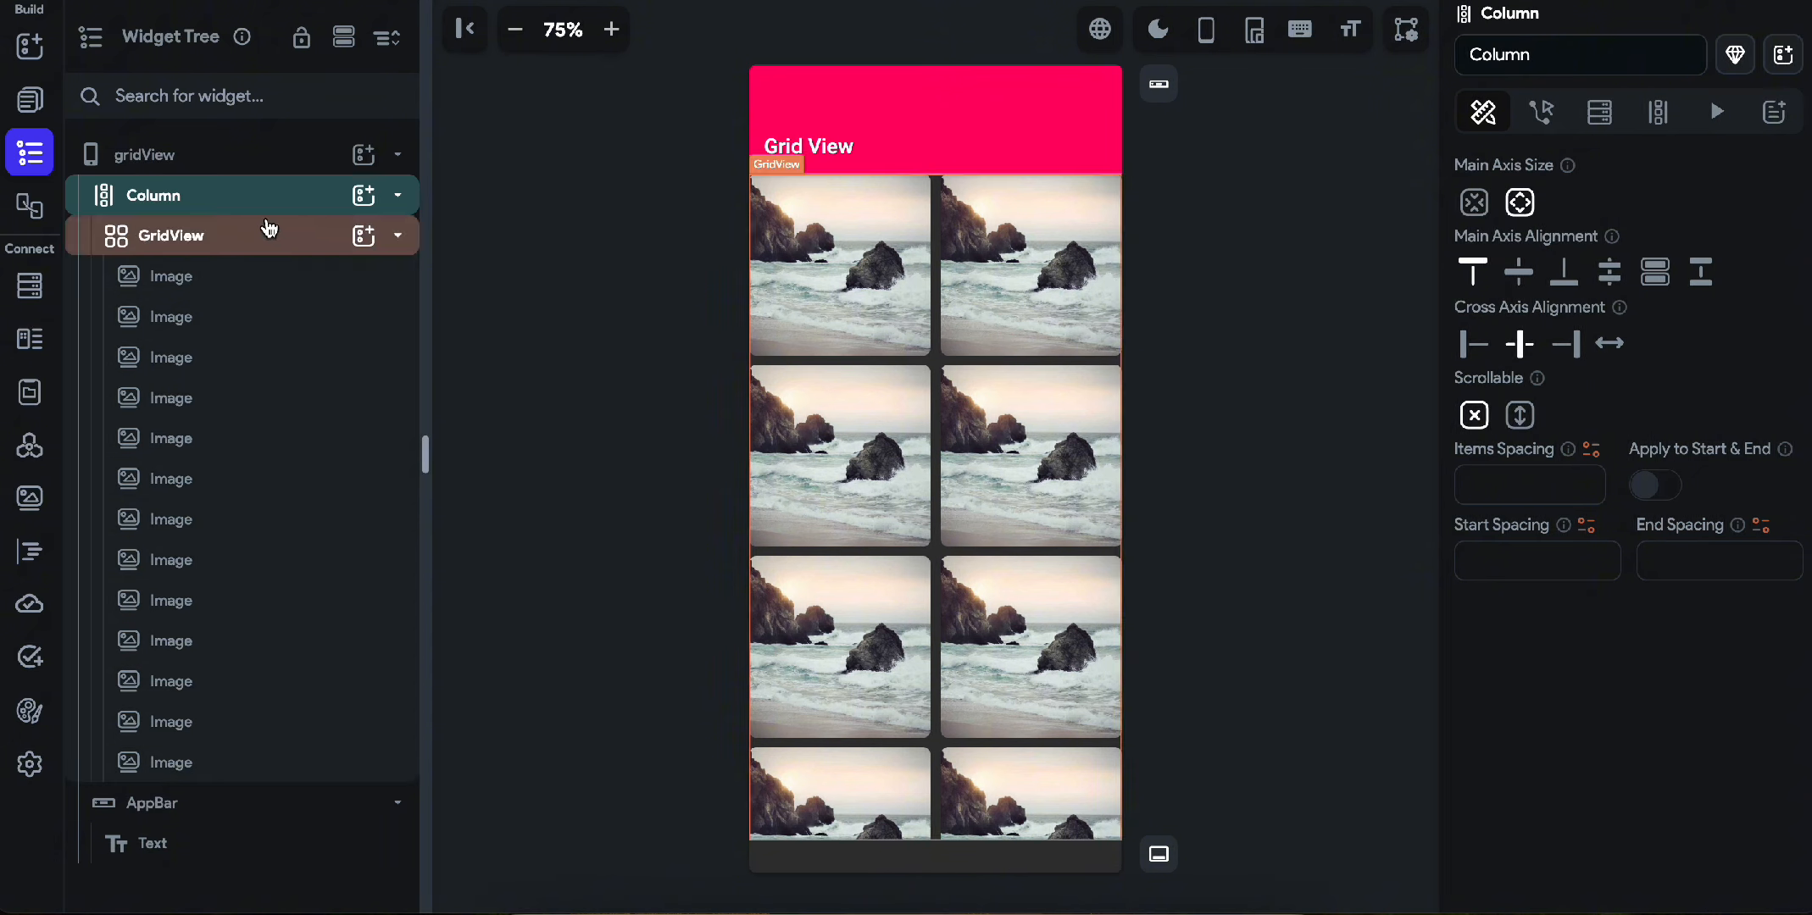
pyautogui.click(269, 230)
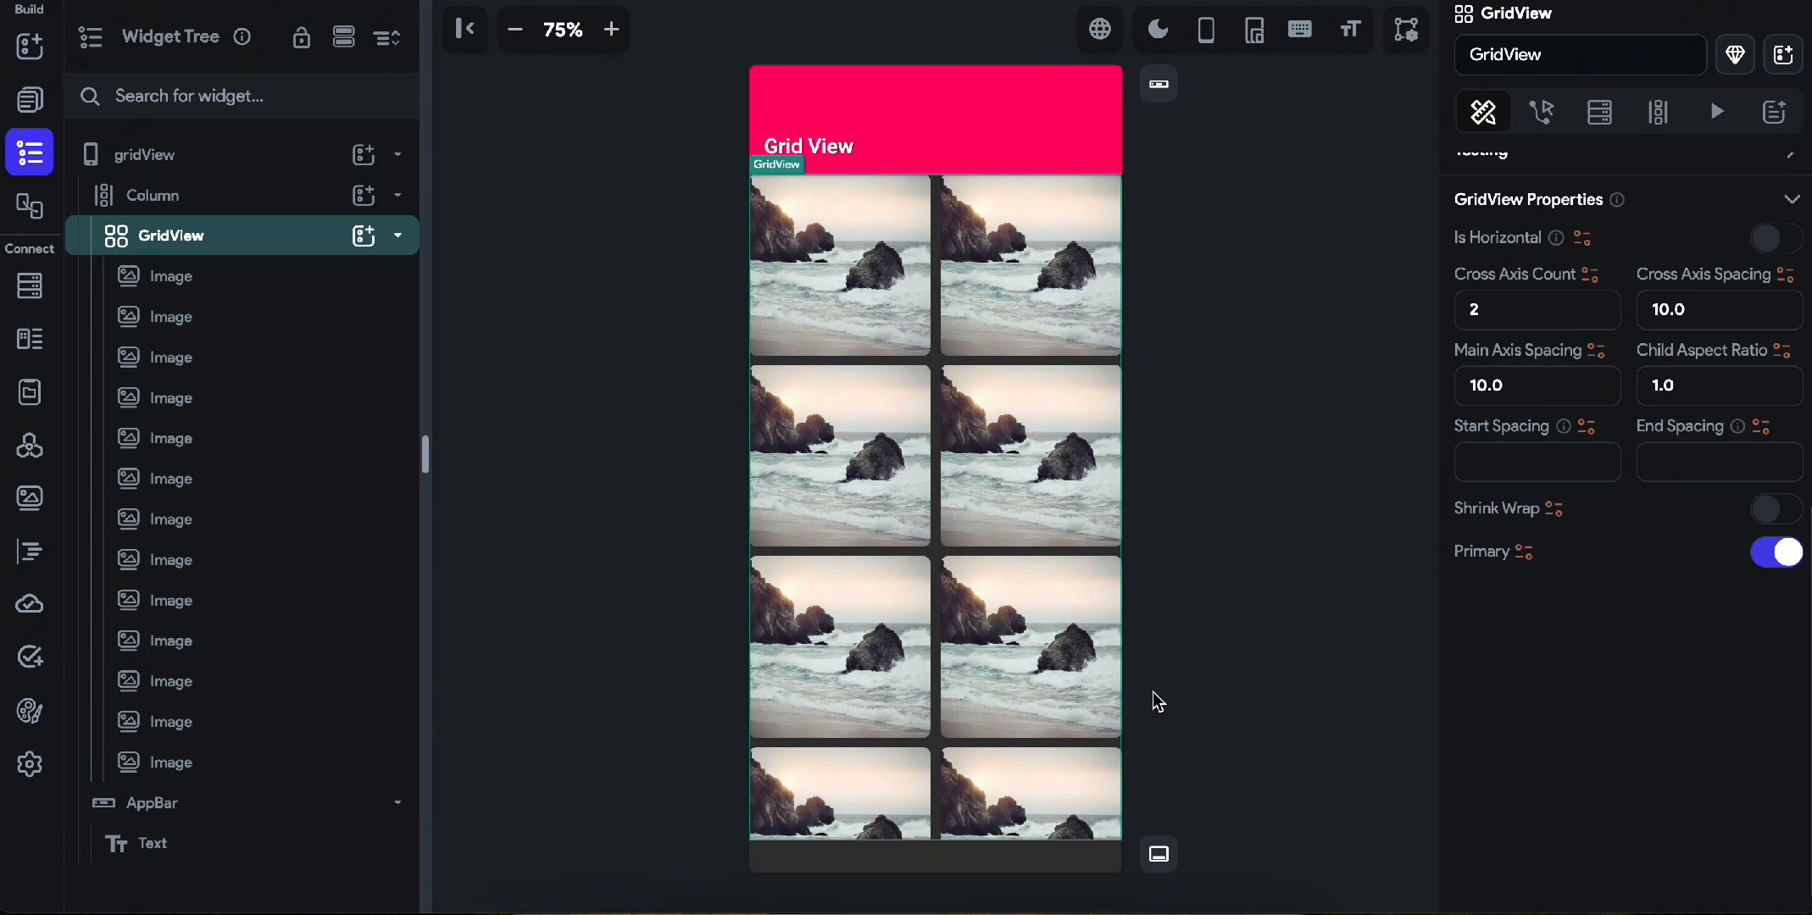
pyautogui.scroll(1, 878, 706)
pyautogui.scroll(-8, 877, 706)
pyautogui.scroll(6, 878, 706)
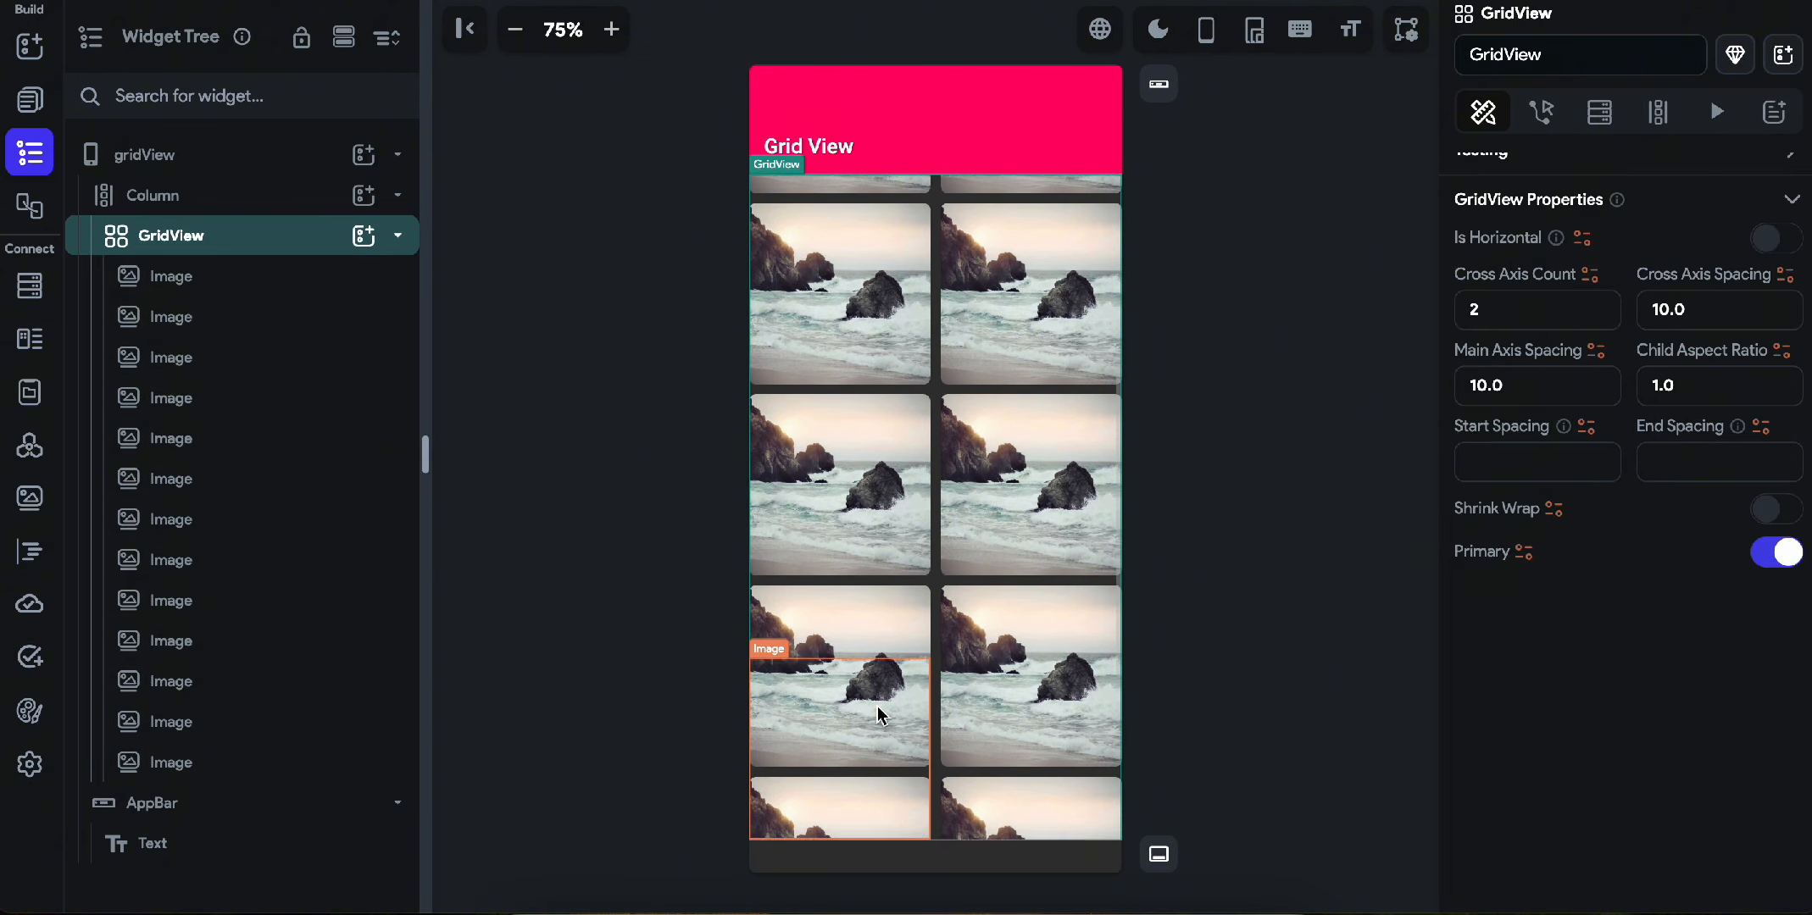
pyautogui.scroll(3, 878, 706)
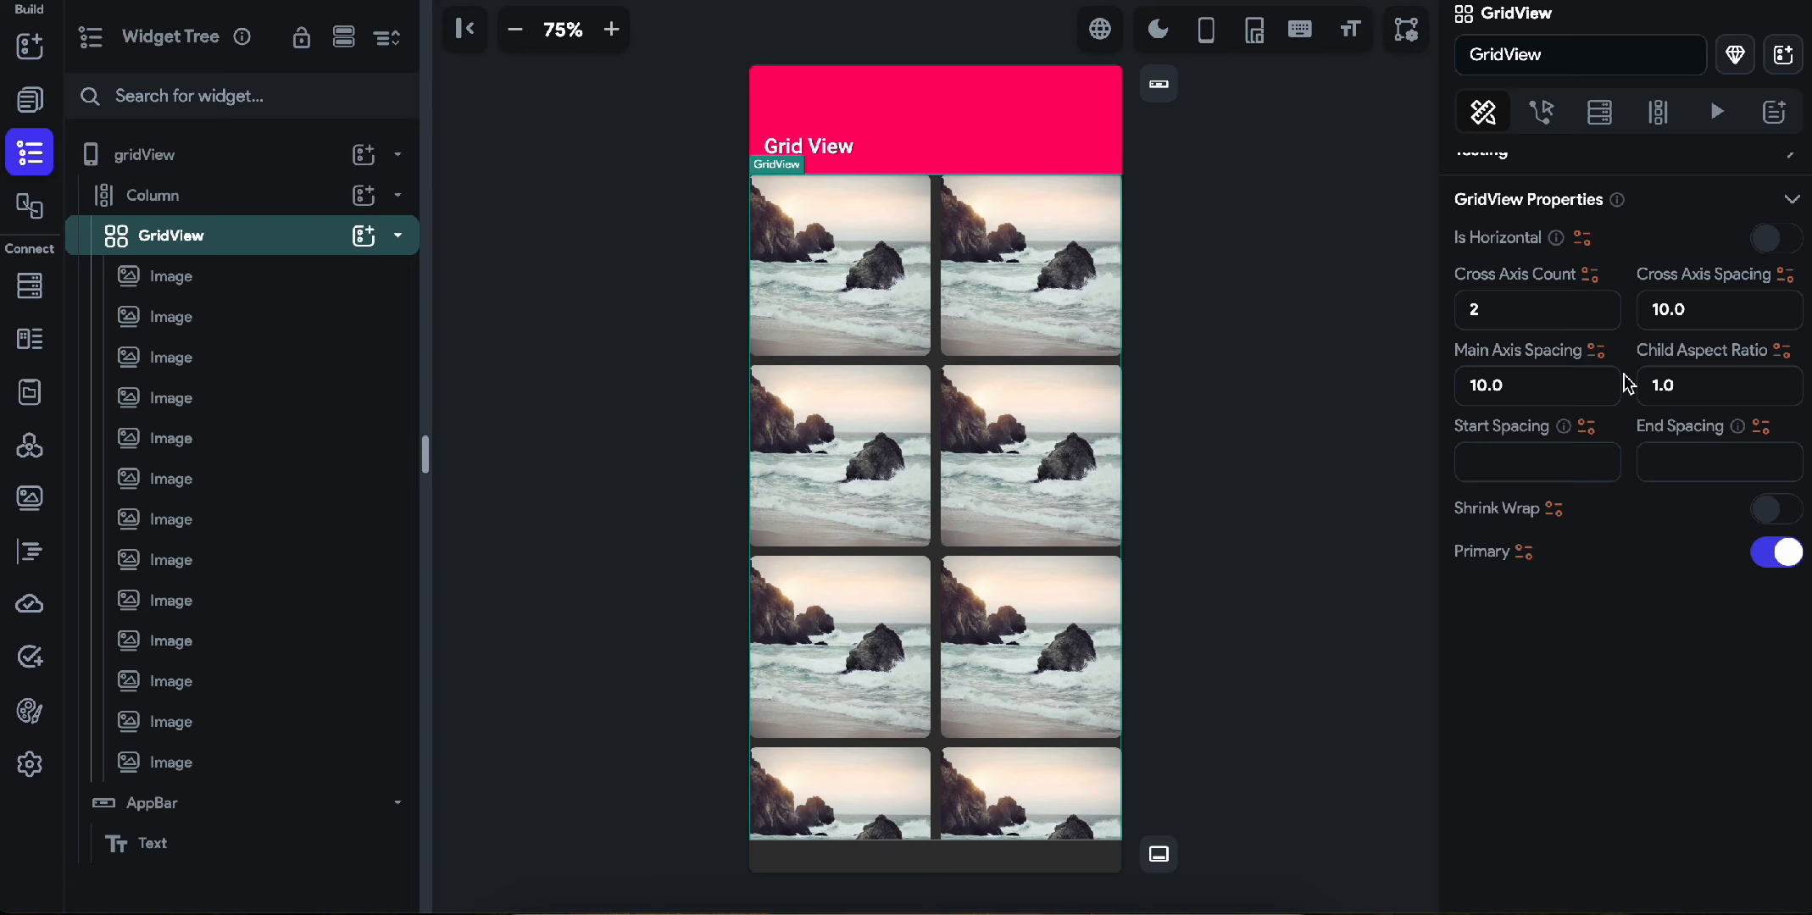
pyautogui.scroll(1, 1529, 352)
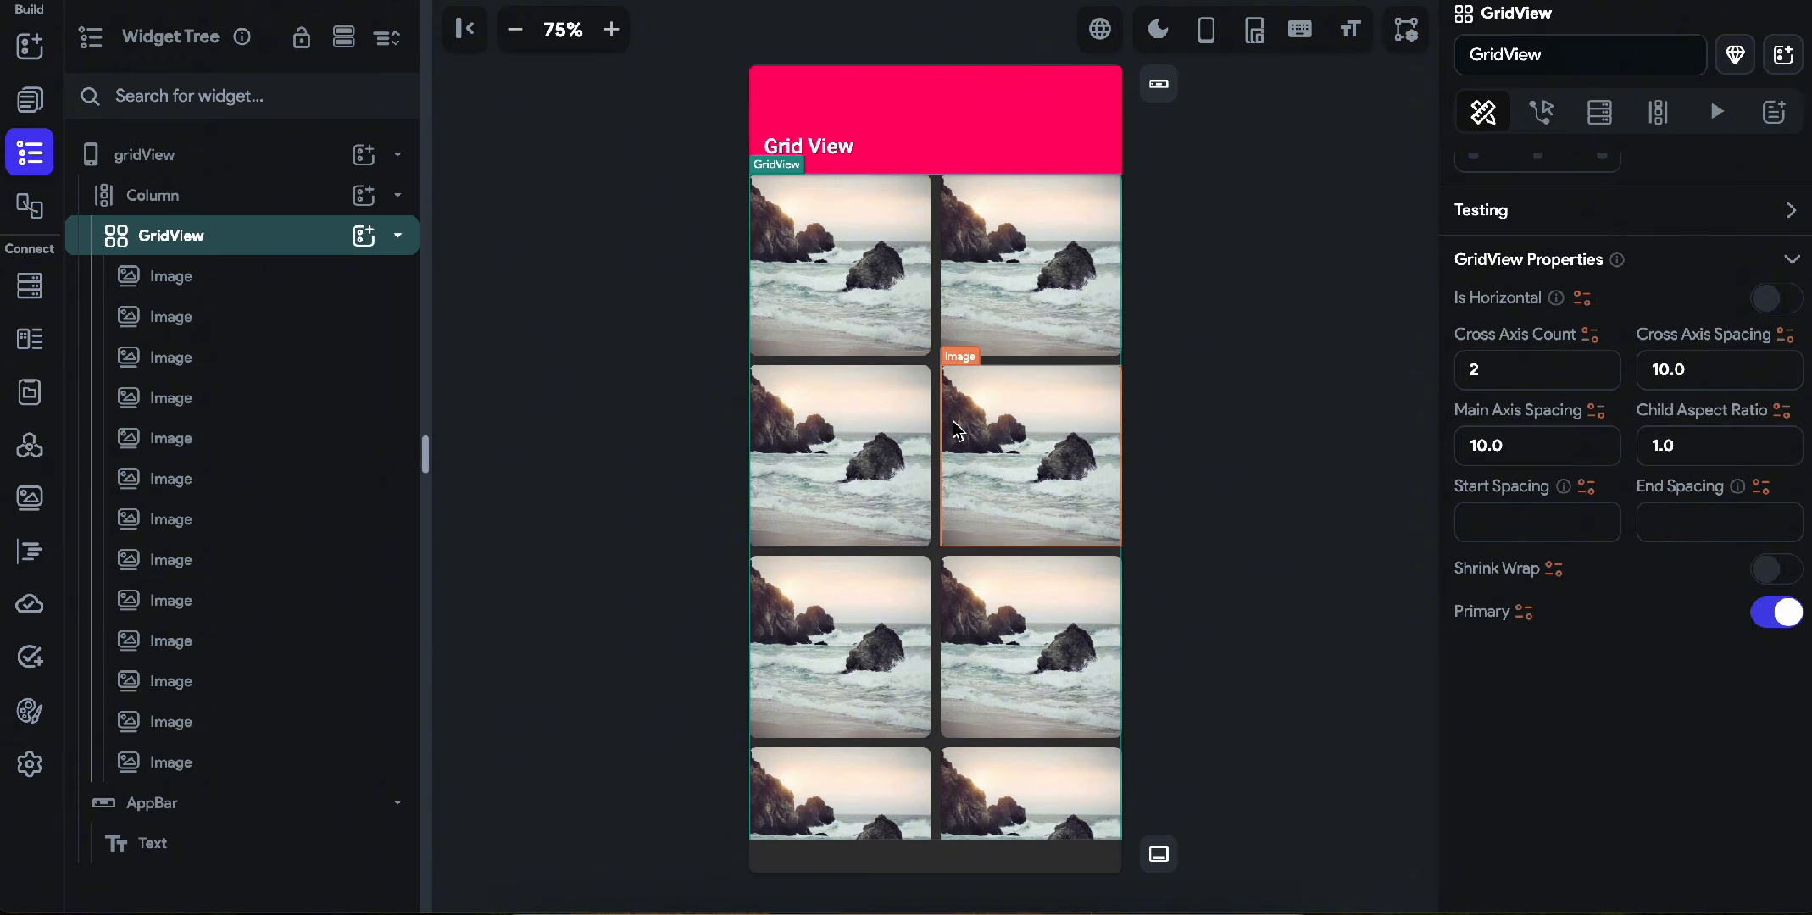
# Try a cross axis count of 4 on the GridView and restore it to 2.
pyautogui.doubleClick(1501, 369)
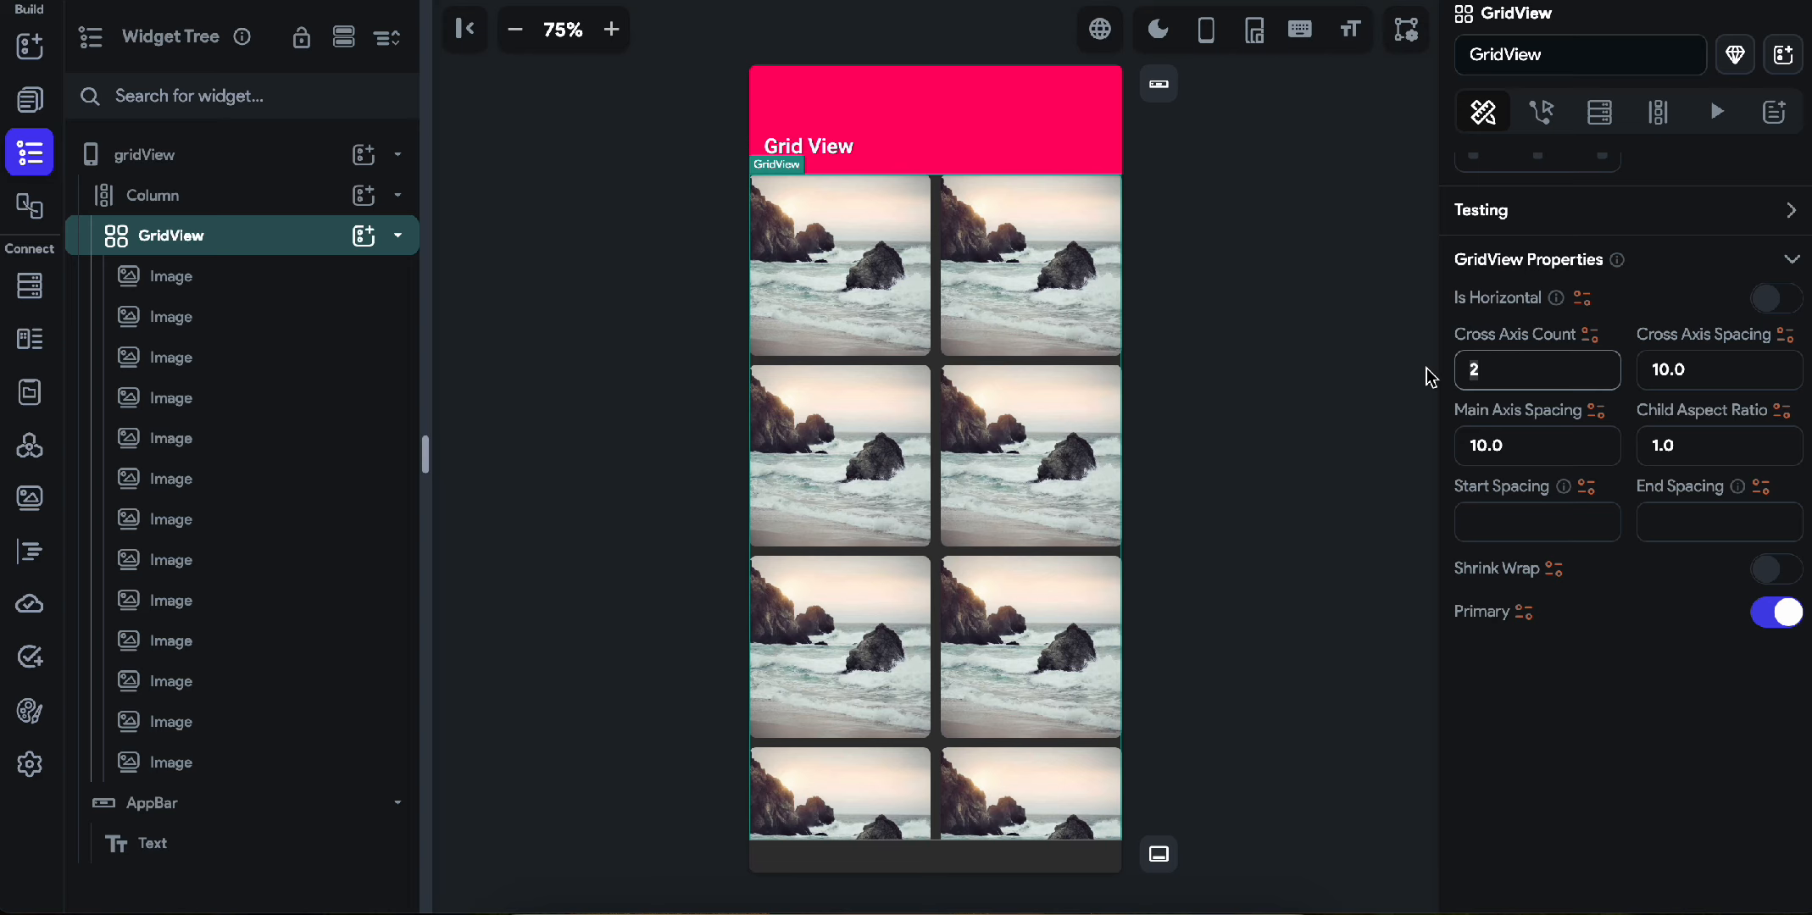
pyautogui.write('4')
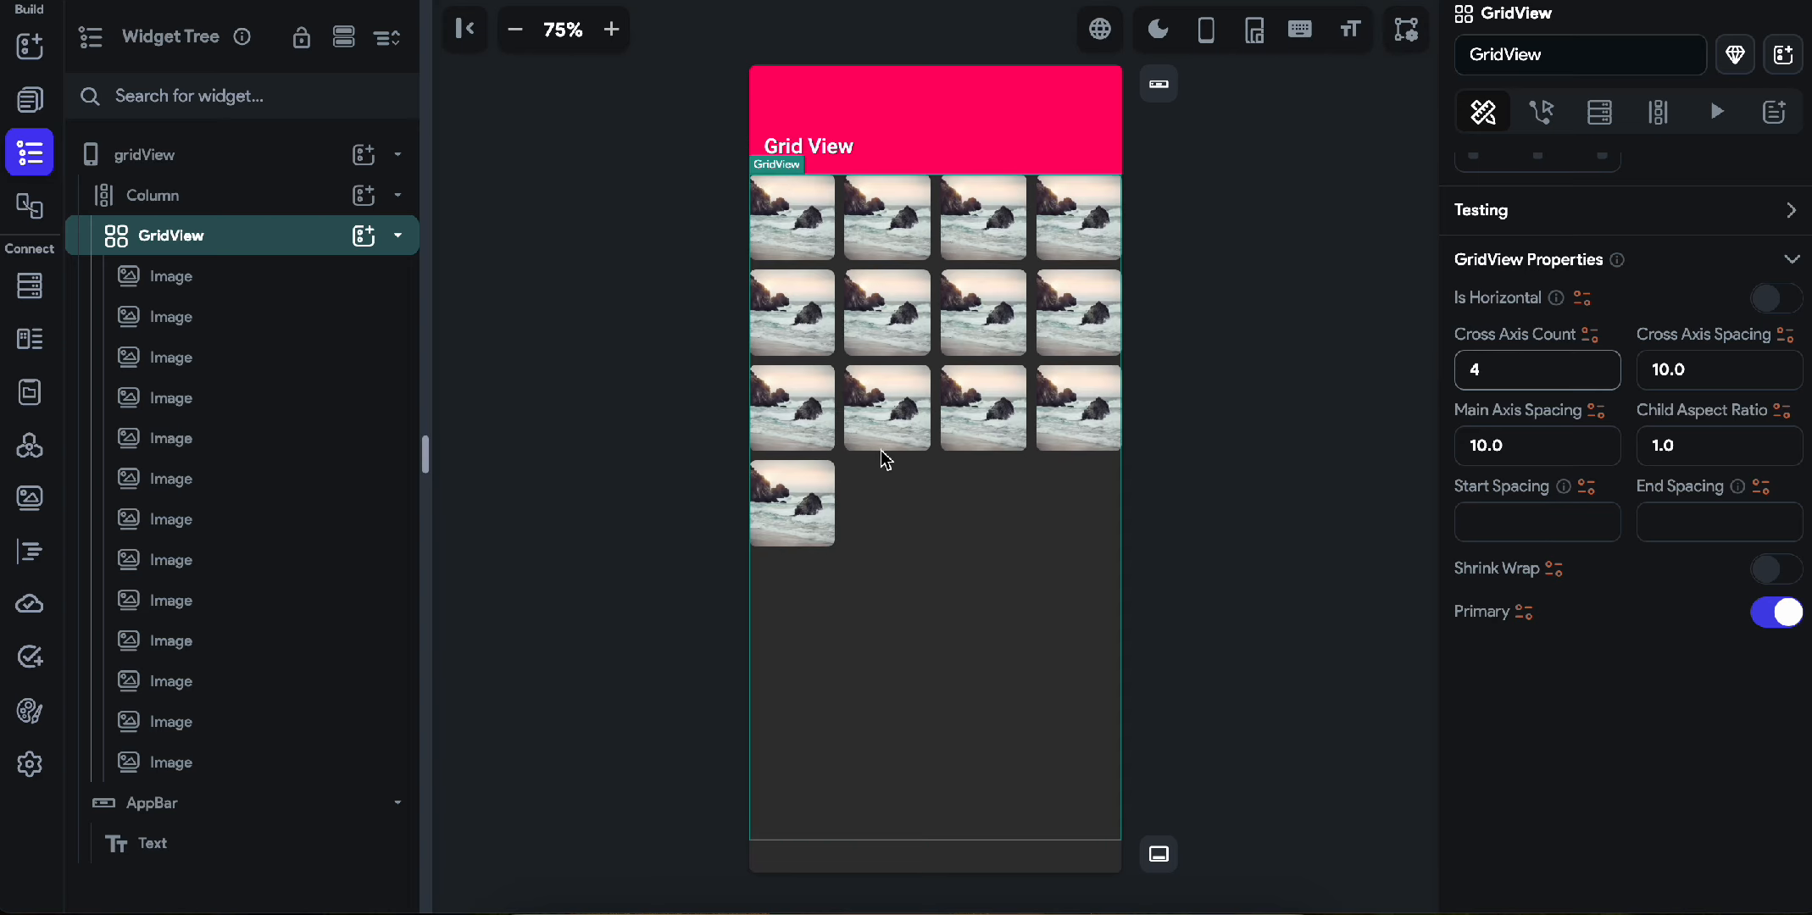
pyautogui.press('BackSpace')
pyautogui.write('2')
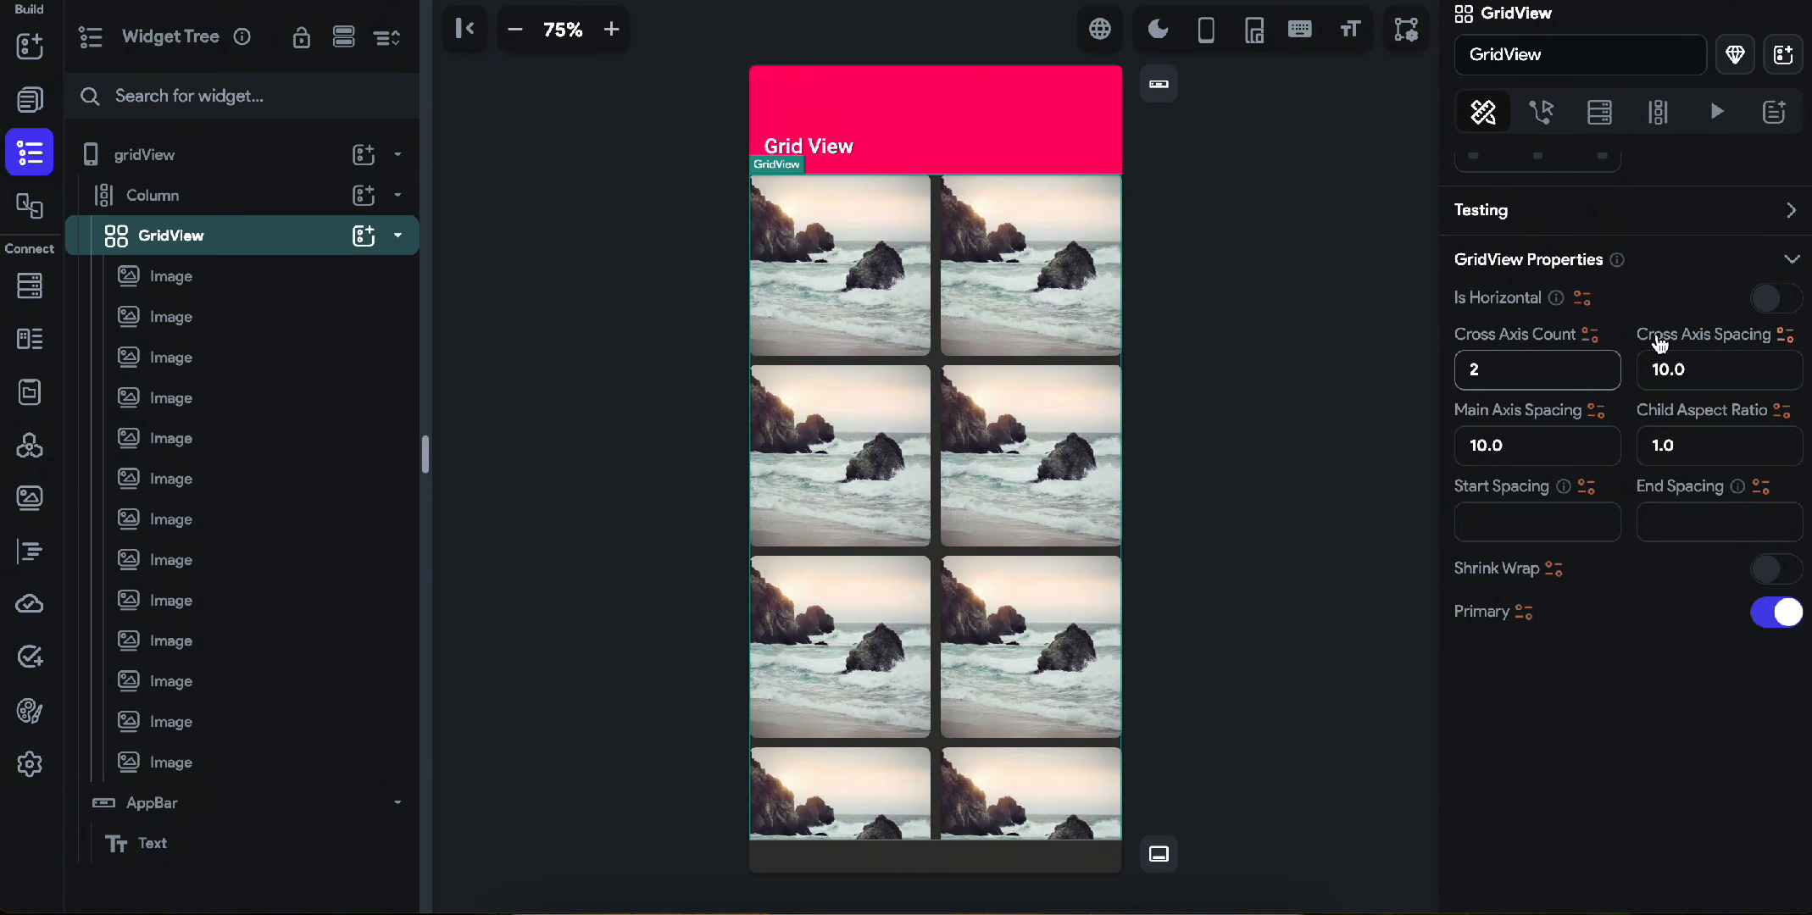
# Try the GridView's horizontal layout, check its sideways scrolling, and switch it back to vertical.
pyautogui.click(1779, 300)
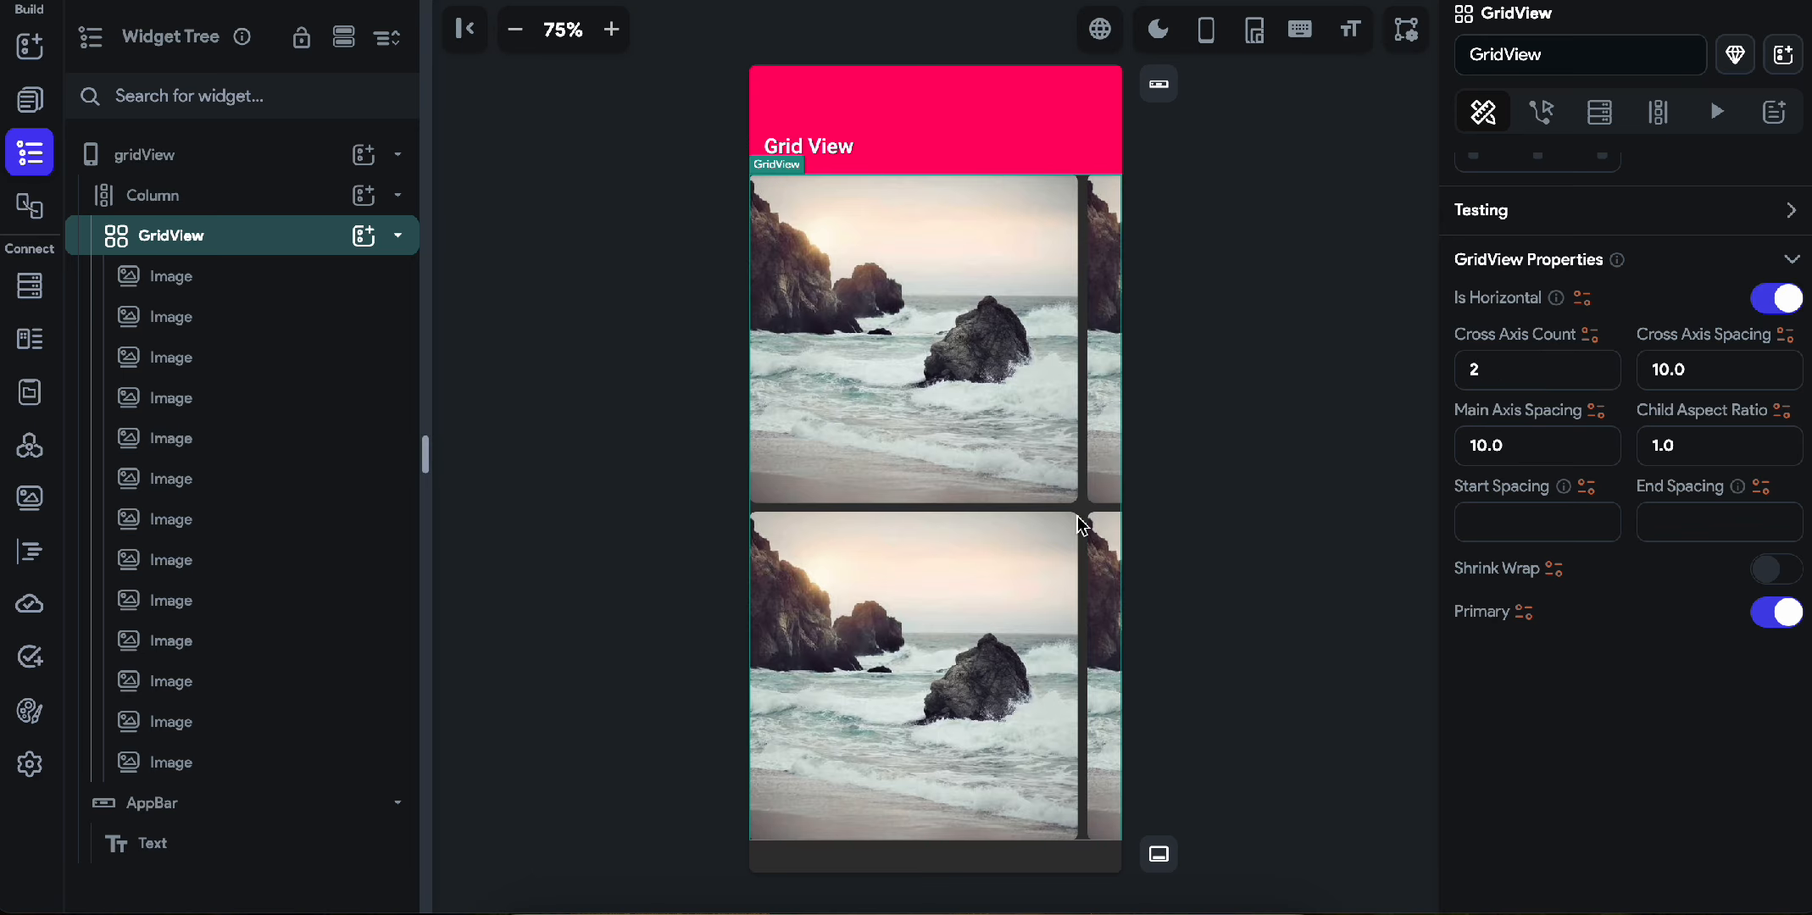
pyautogui.hscroll(5, 1079, 521)
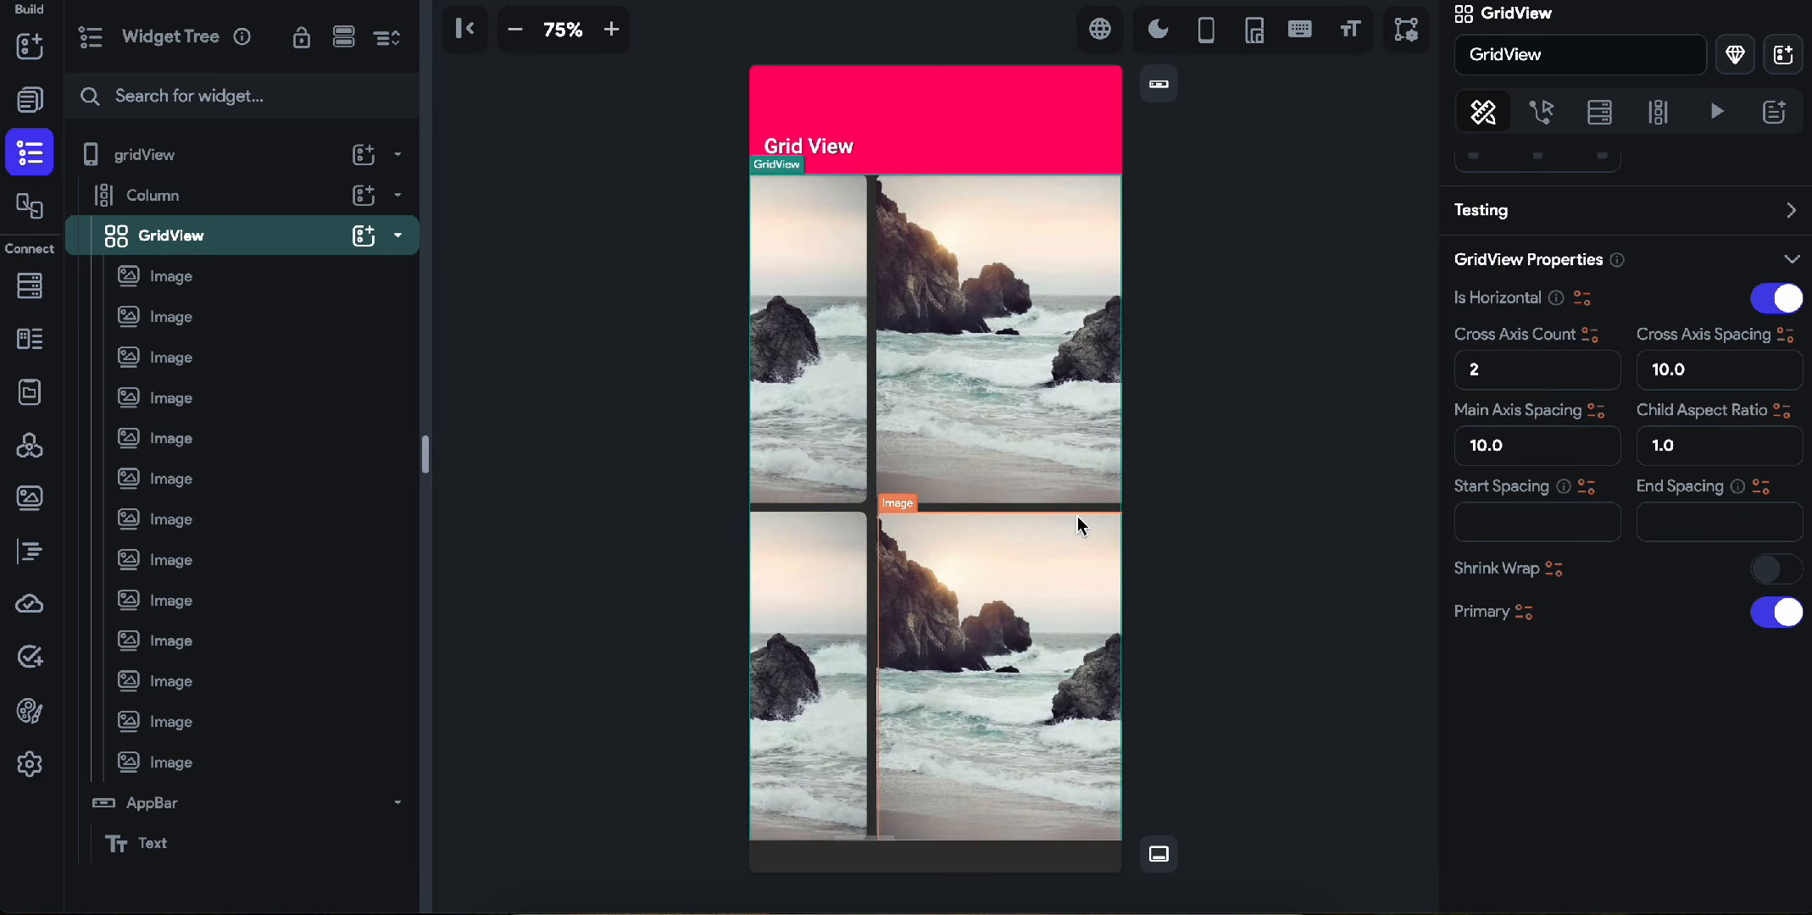
pyautogui.hscroll(3, 1077, 517)
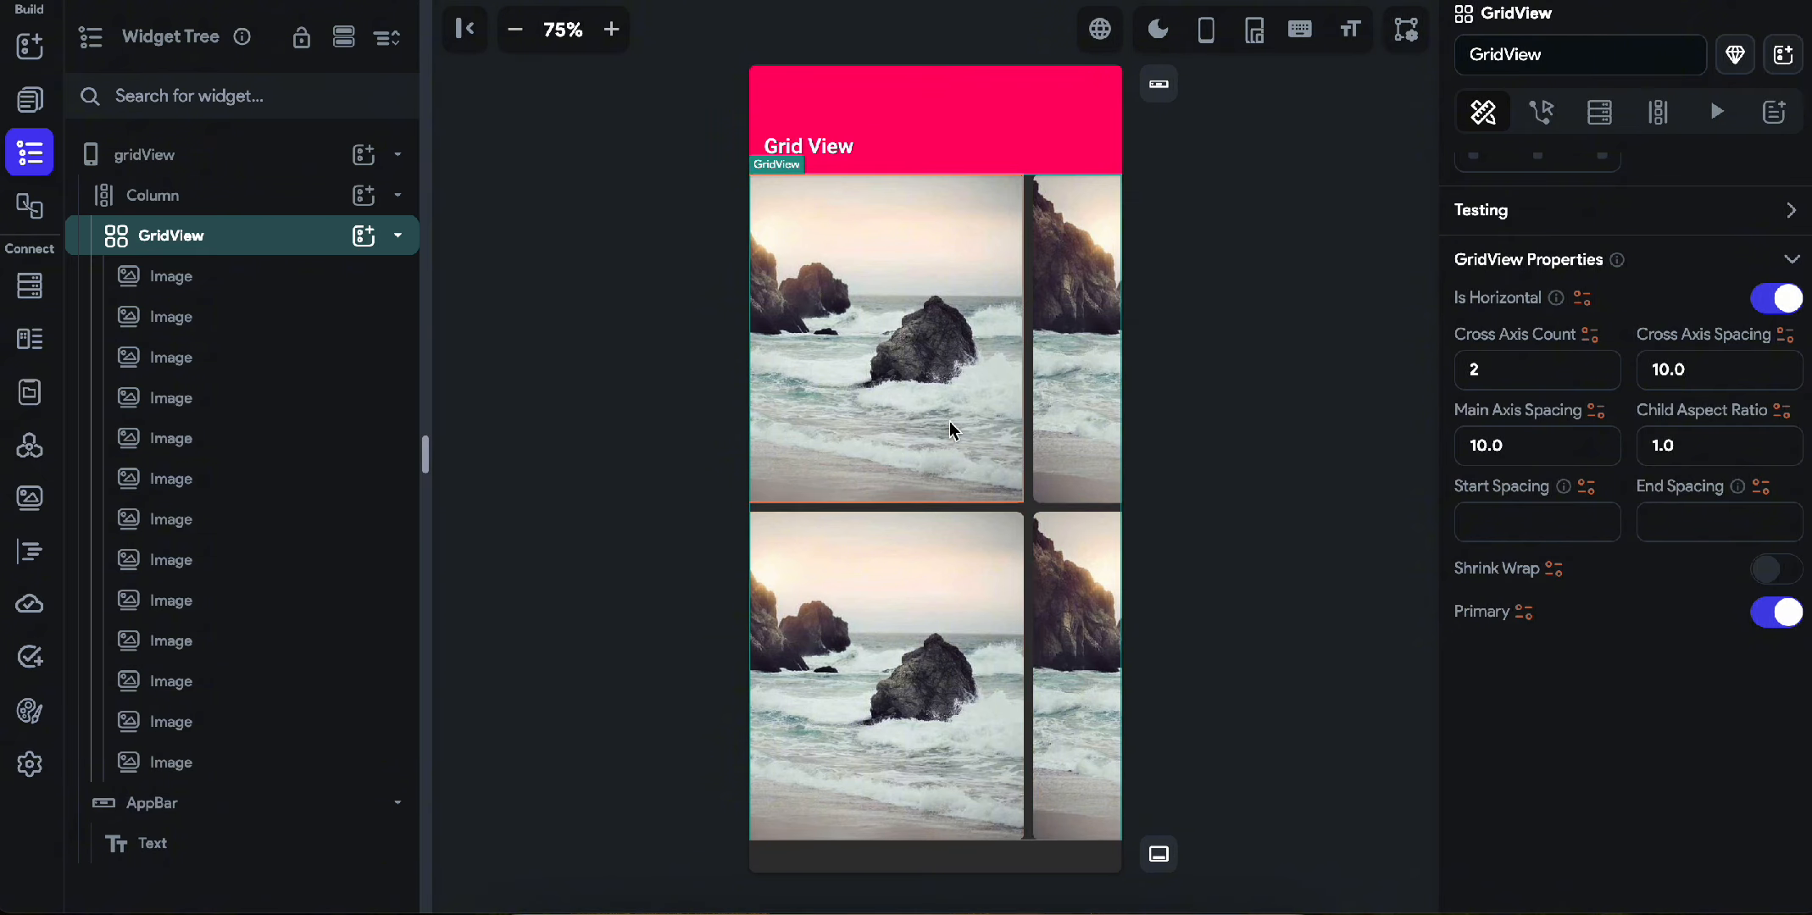
pyautogui.click(1783, 303)
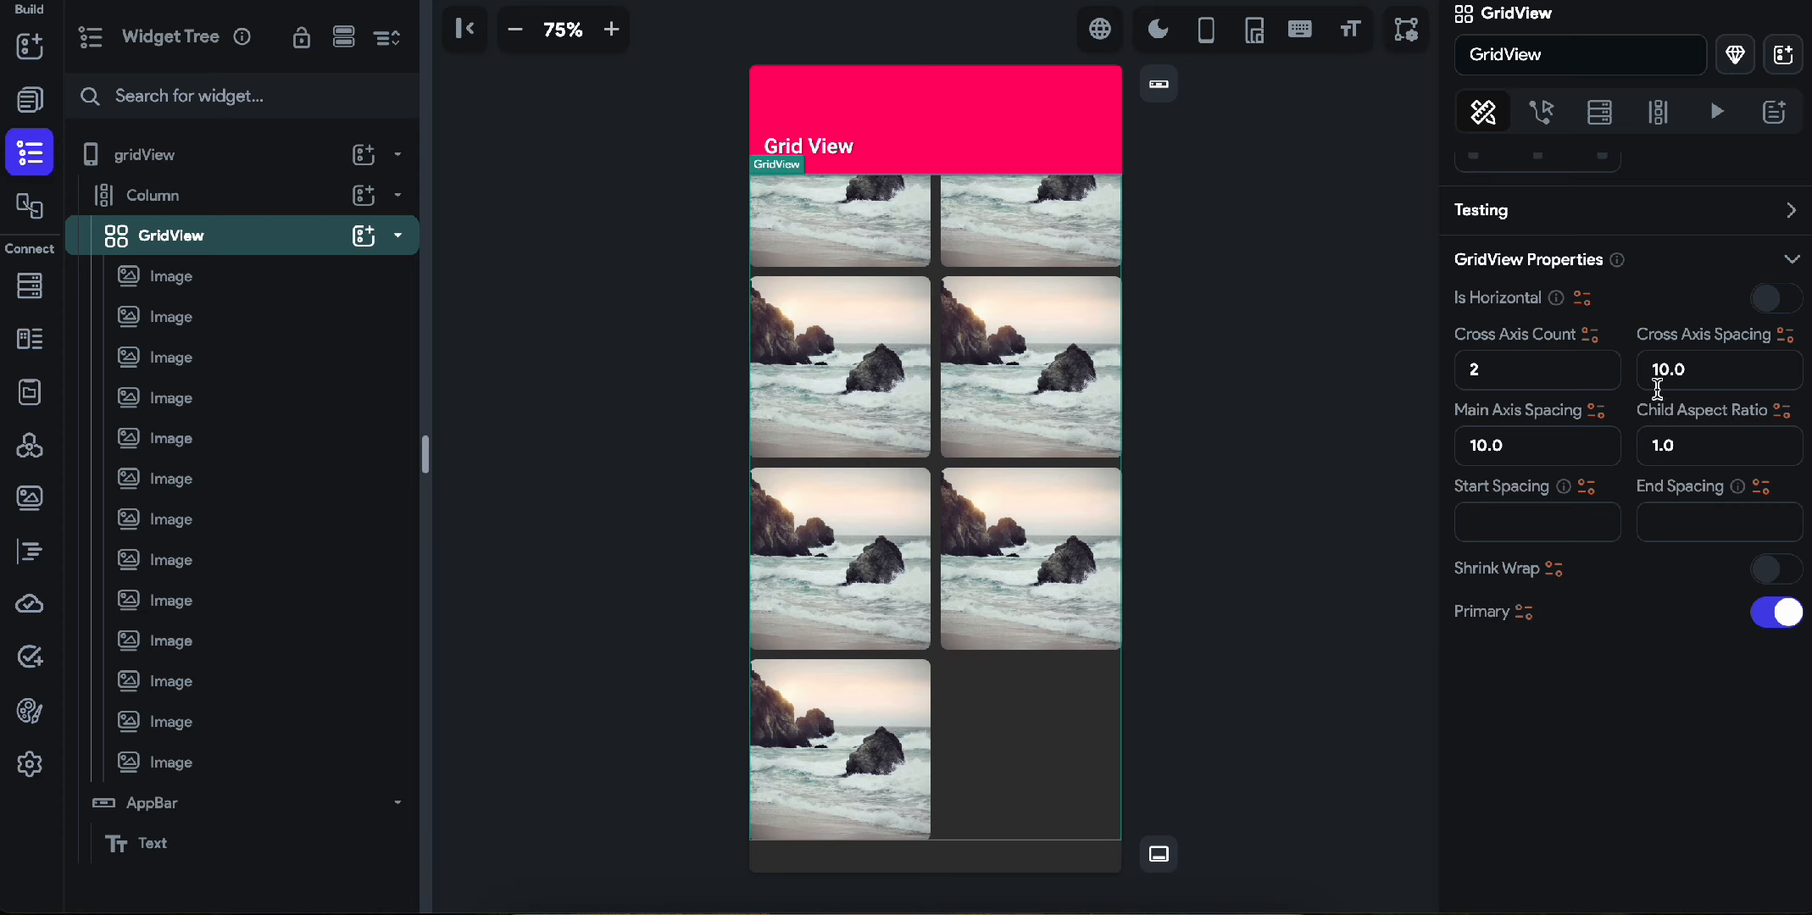
# Try a cross axis spacing of 20 on the GridView, inspect the column gaps, and restore it to 10.
pyautogui.click(1712, 373)
pyautogui.write('20')
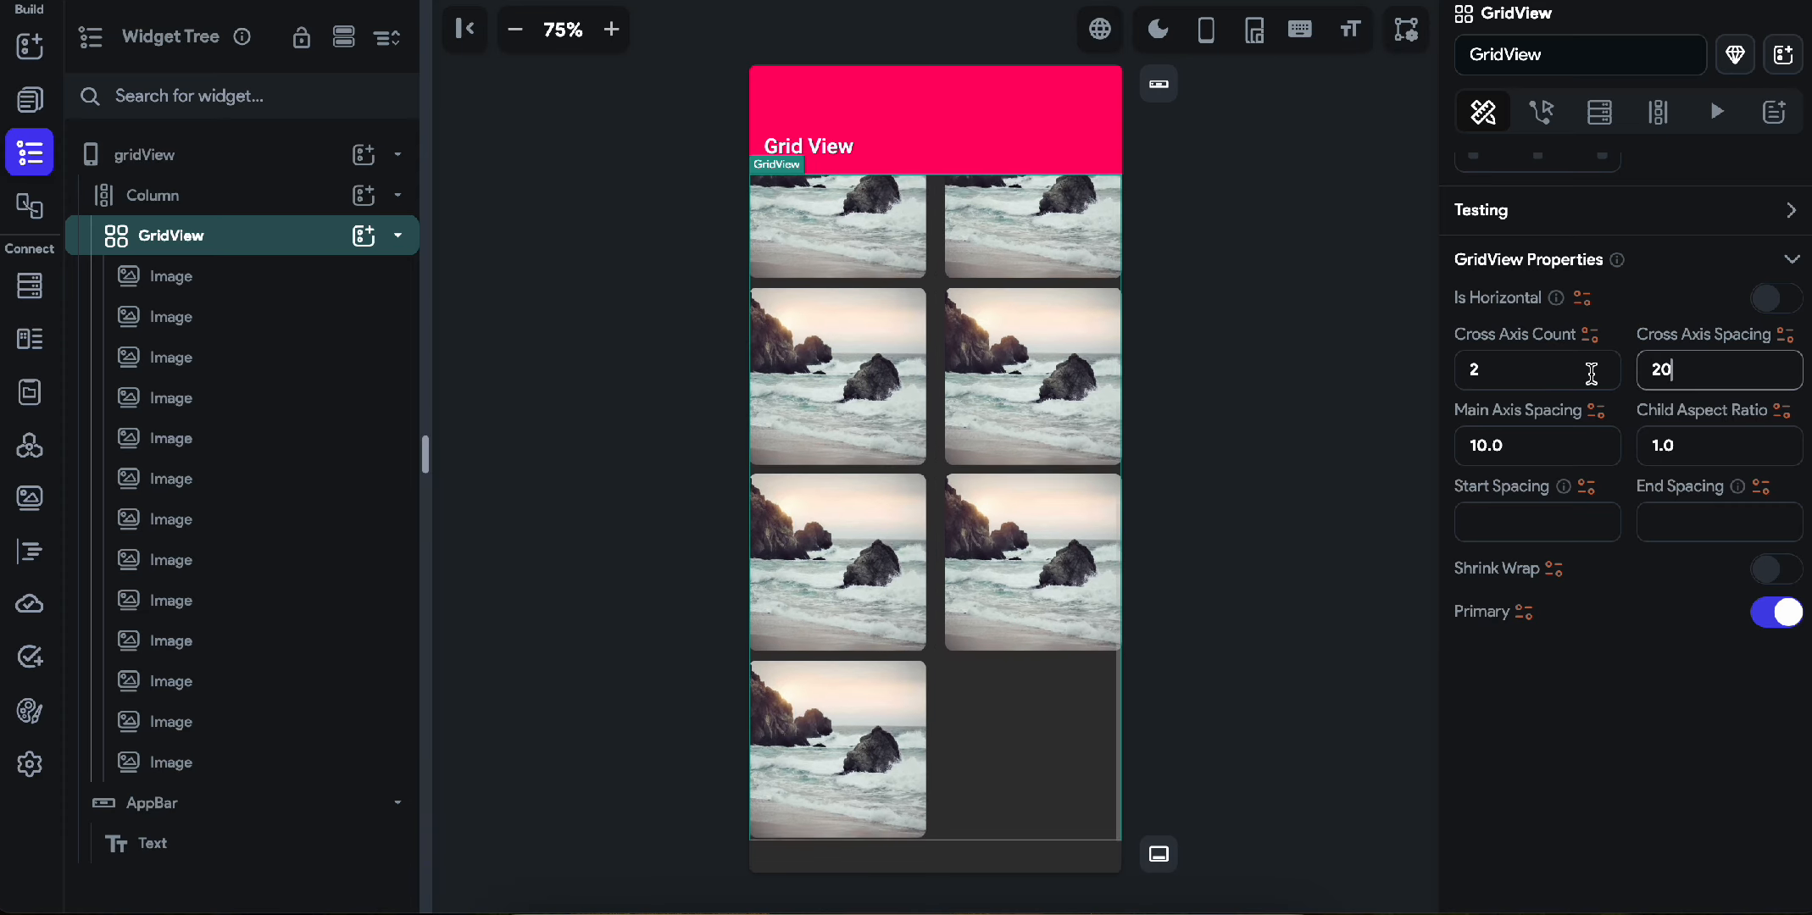
pyautogui.scroll(-1, 929, 517)
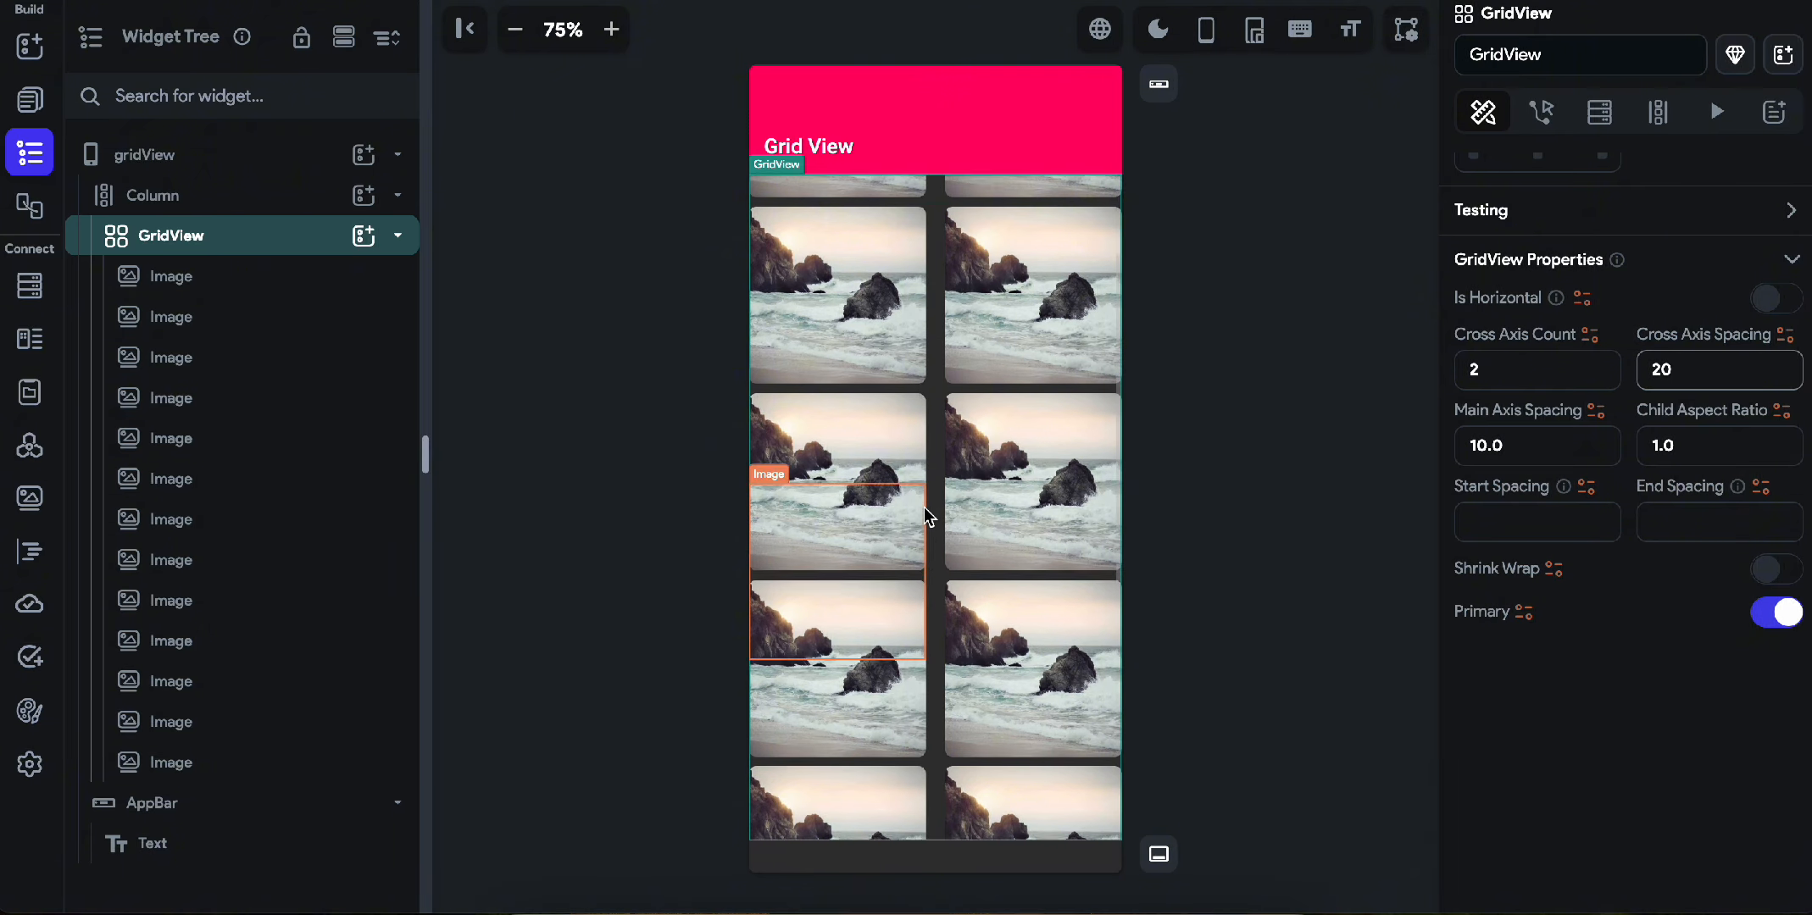
pyautogui.scroll(3, 898, 424)
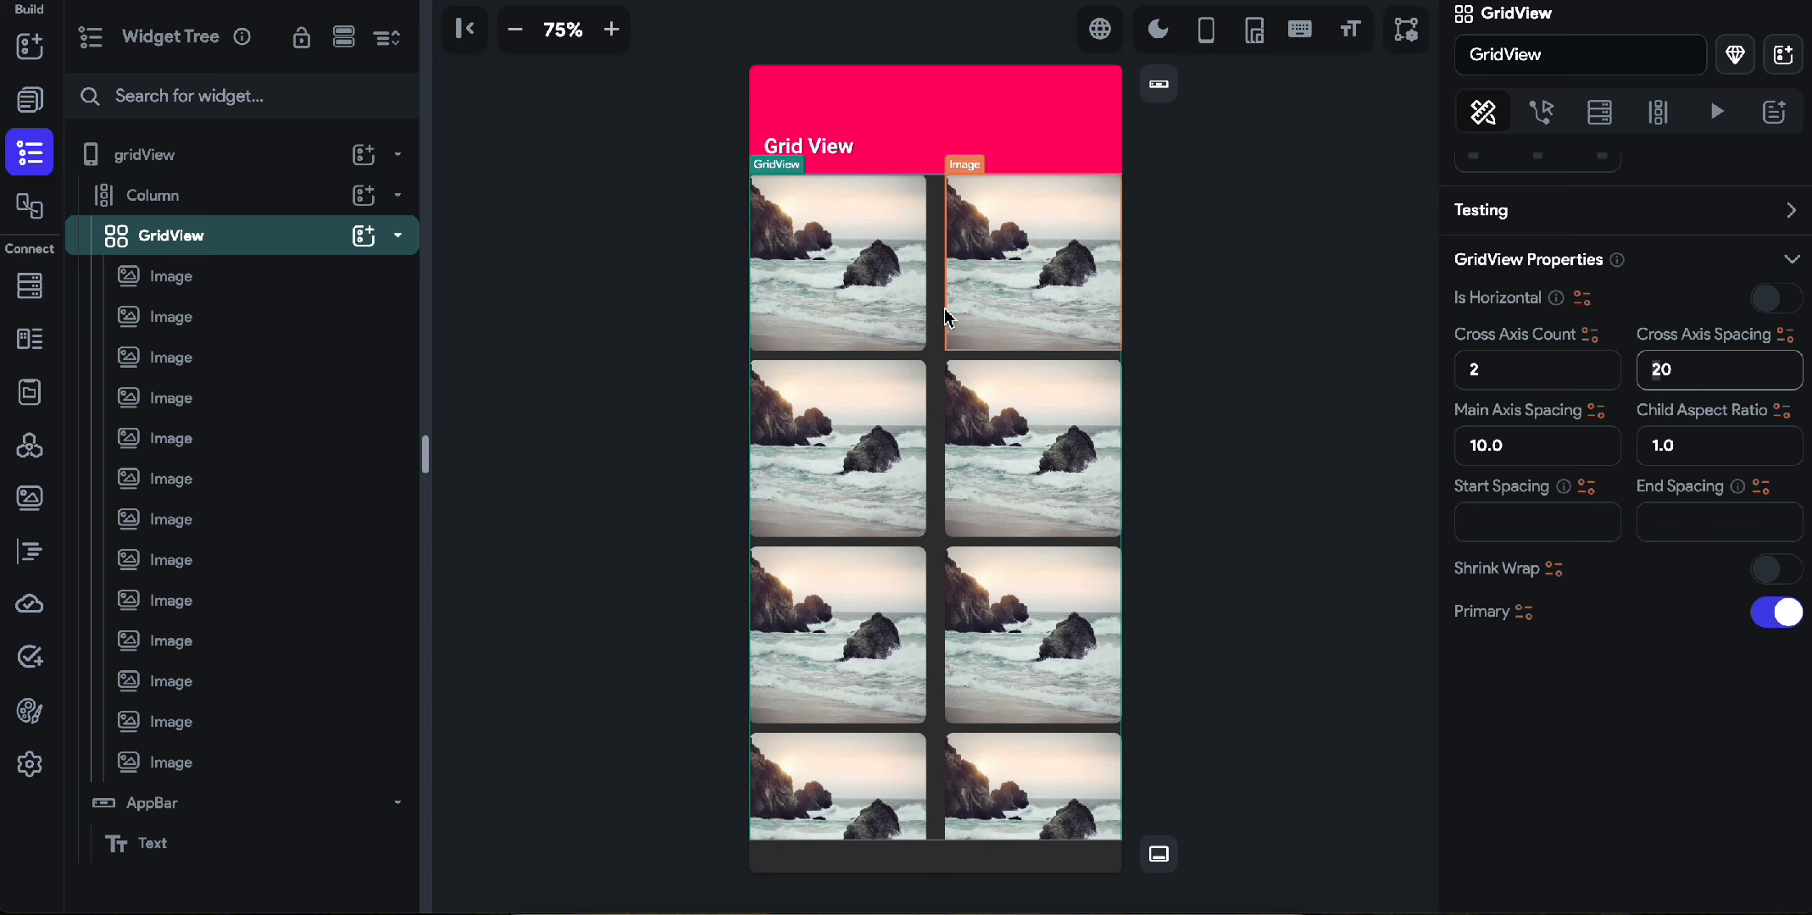
pyautogui.press('BackSpace')
pyautogui.write('1')
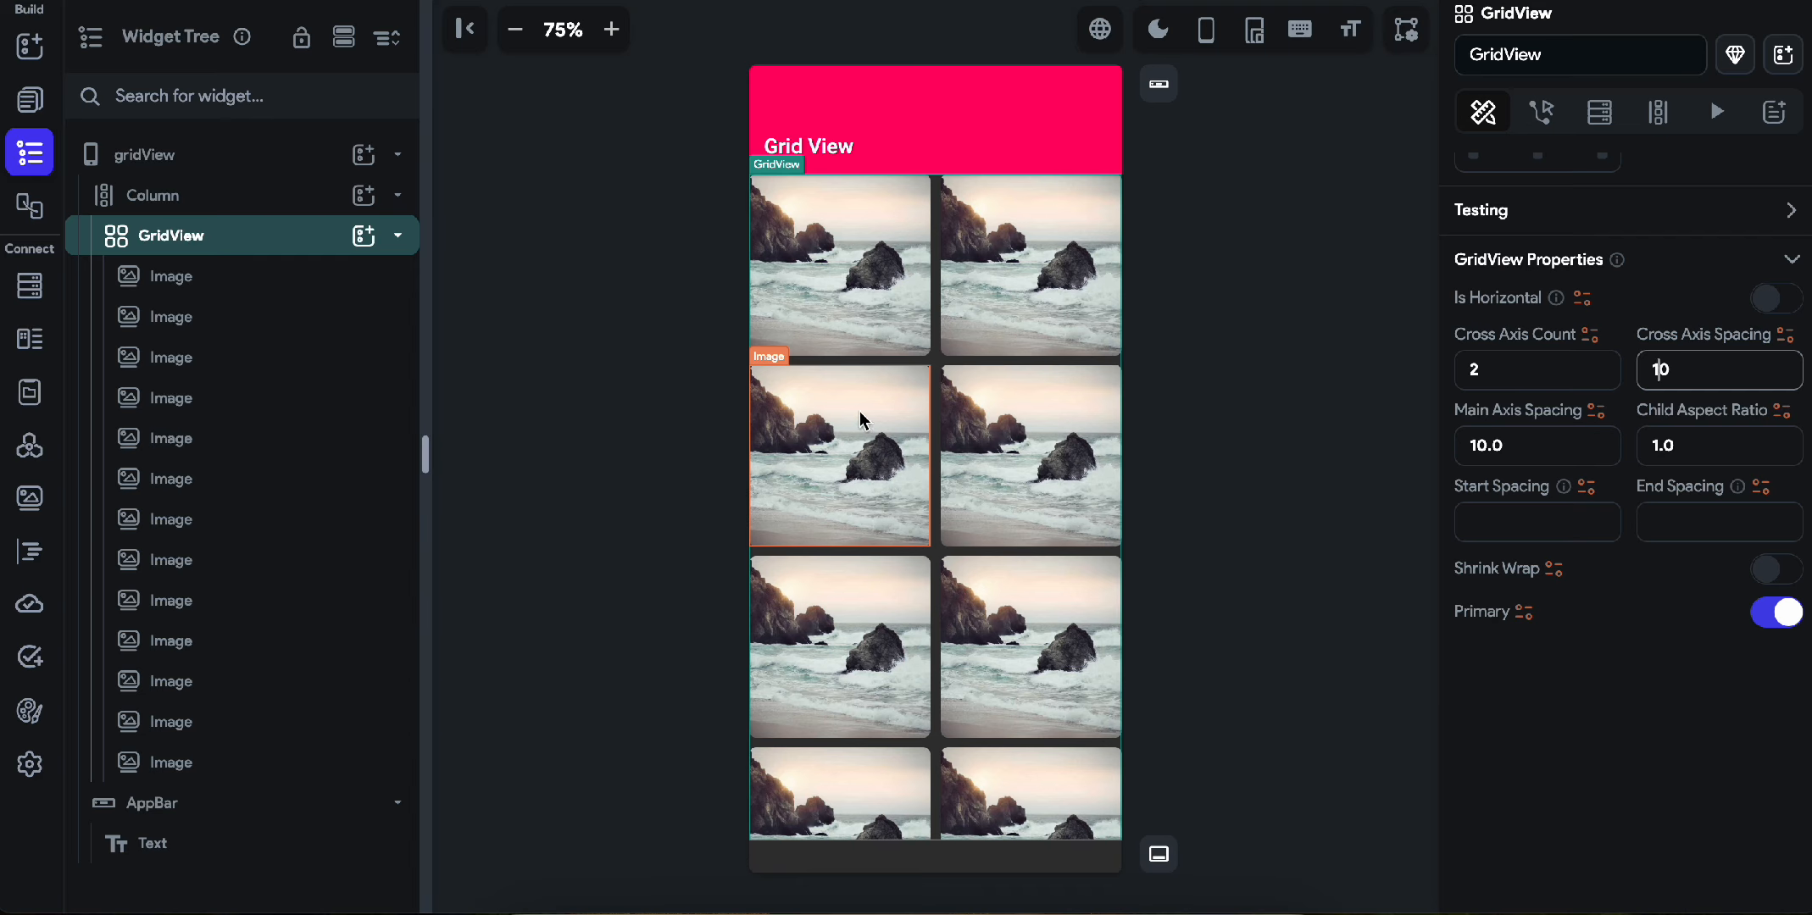
# Try a main axis spacing of 20 on the GridView and restore it to 10.
pyautogui.moveTo(1489, 453); pyautogui.dragTo(1454, 449)
pyautogui.write('20')
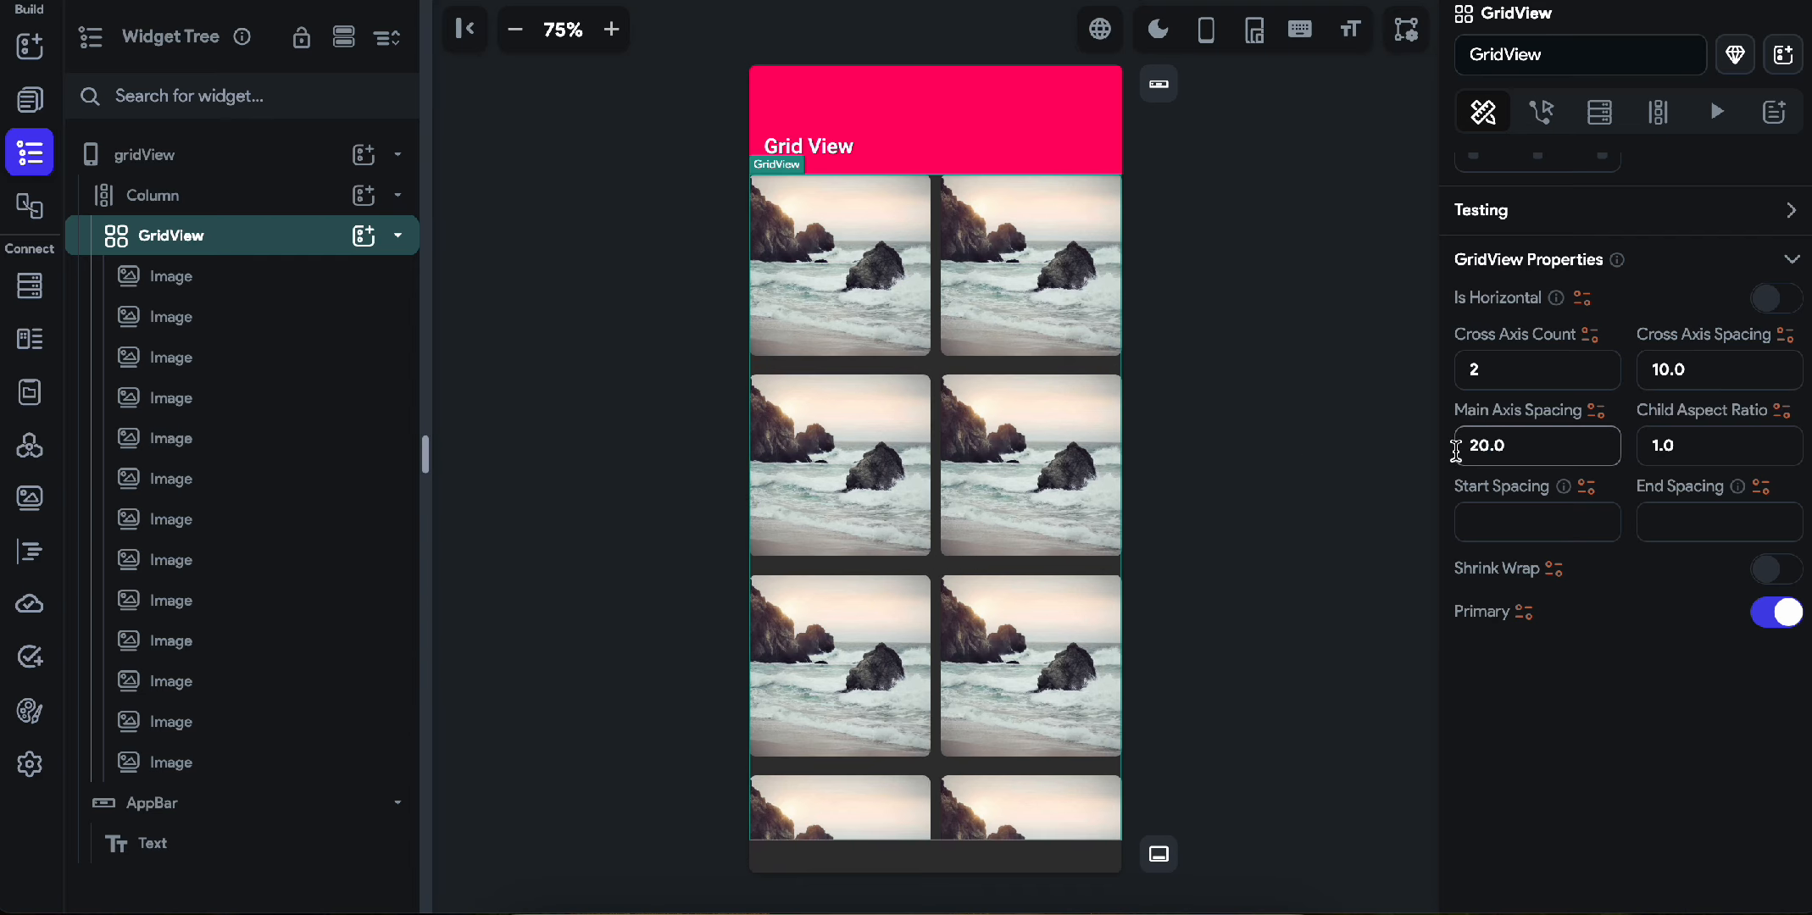
pyautogui.press('BackSpace')
pyautogui.write('1')
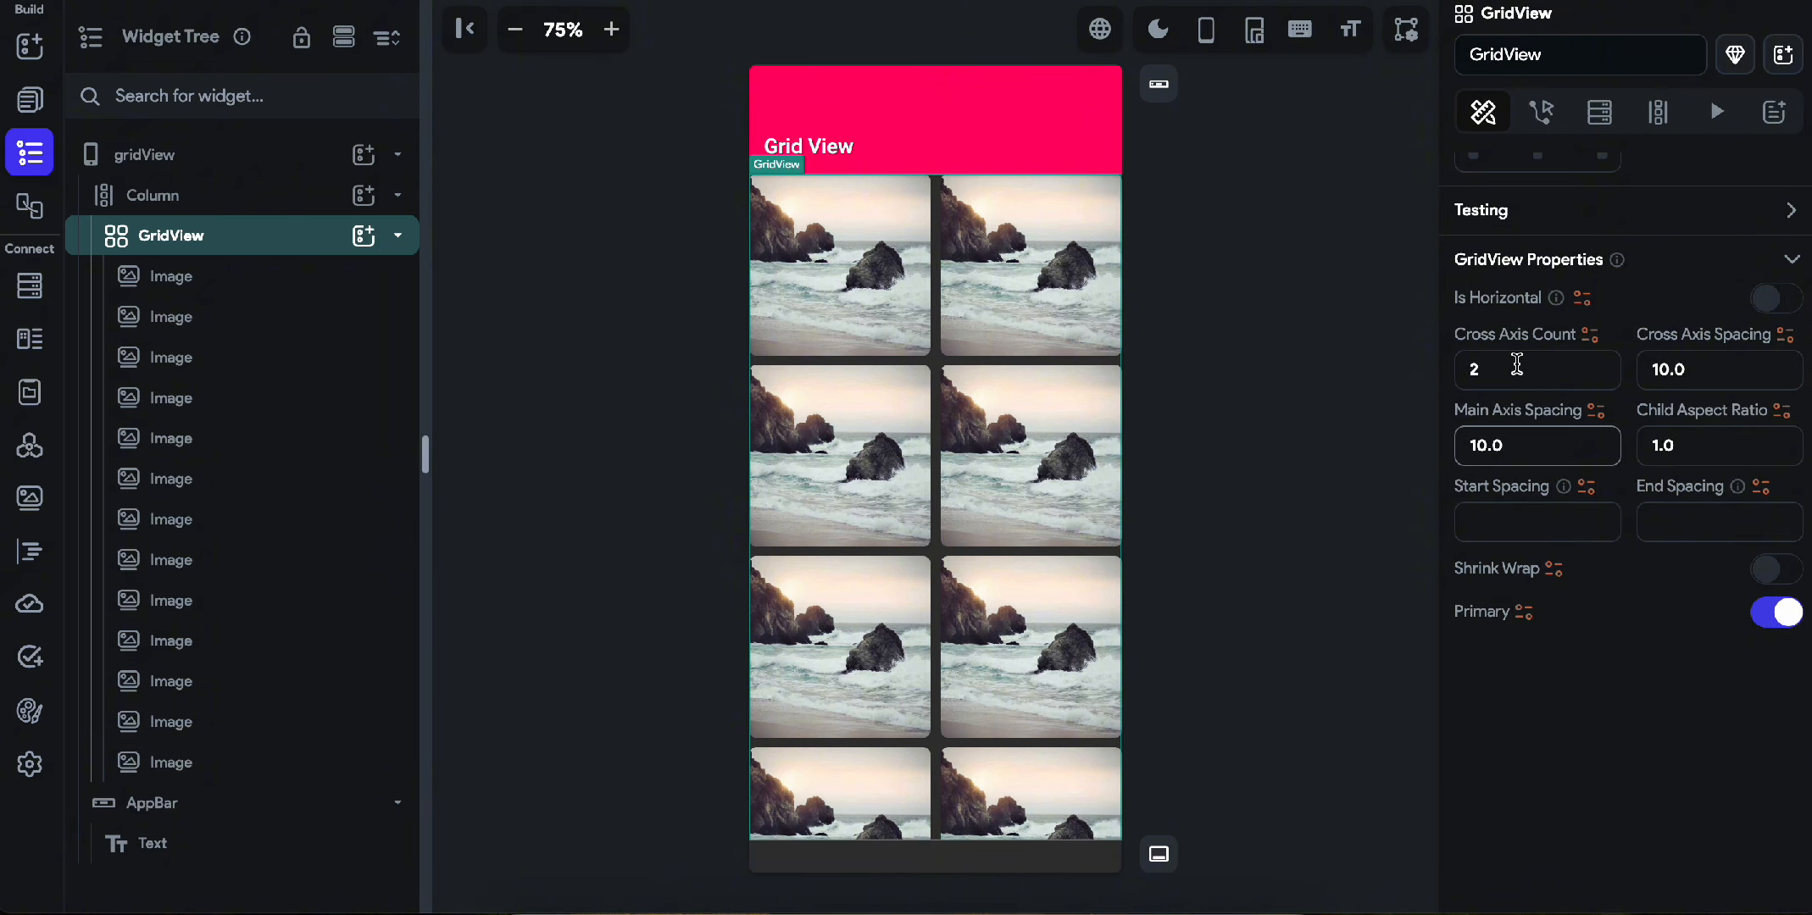
# Give the GridView a uniform padding of 12 on all sides.
pyautogui.click(854, 323)
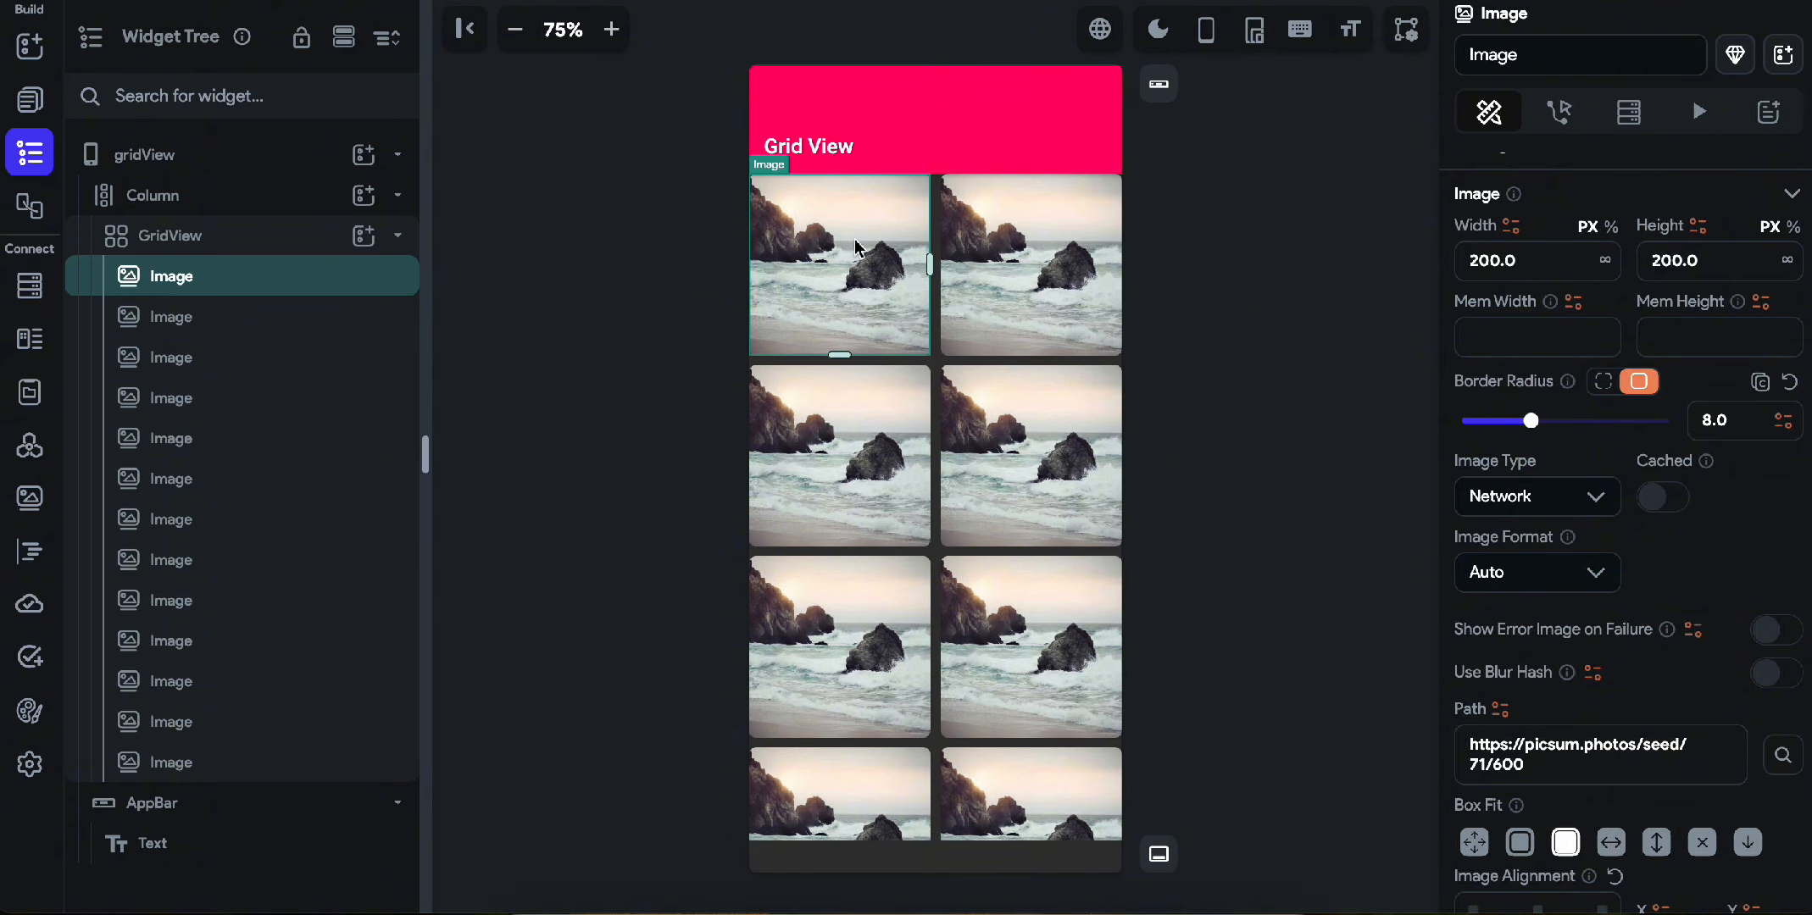
pyautogui.click(987, 267)
pyautogui.click(935, 364)
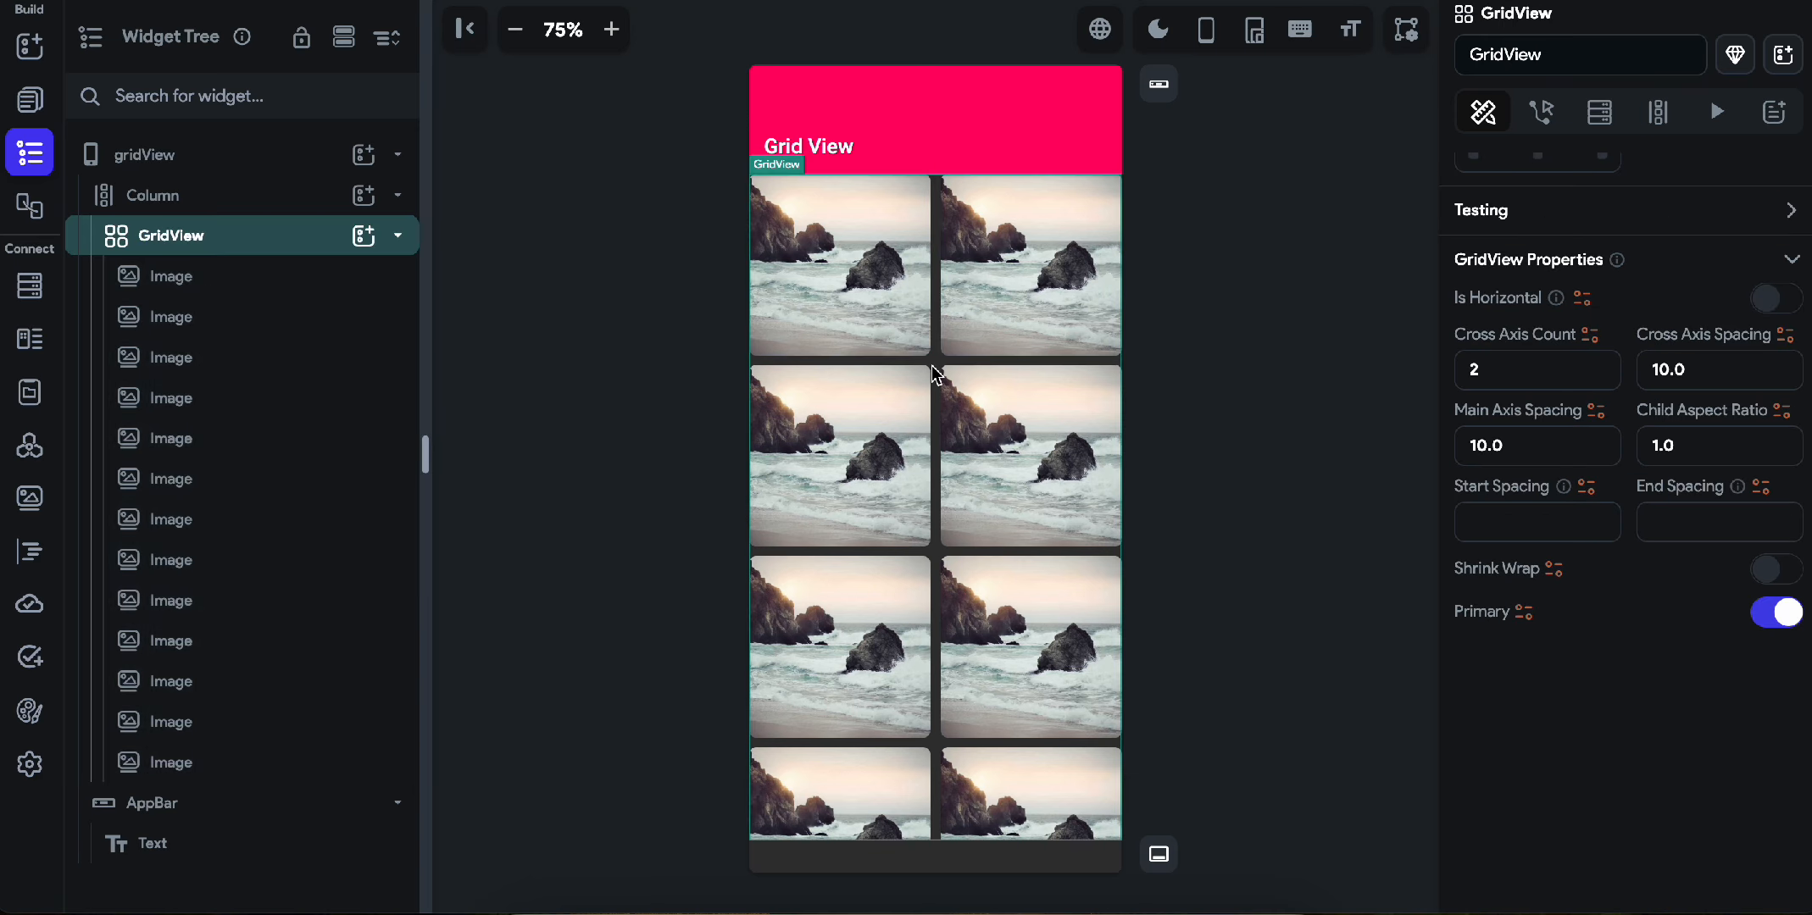
pyautogui.scroll(8, 1589, 272)
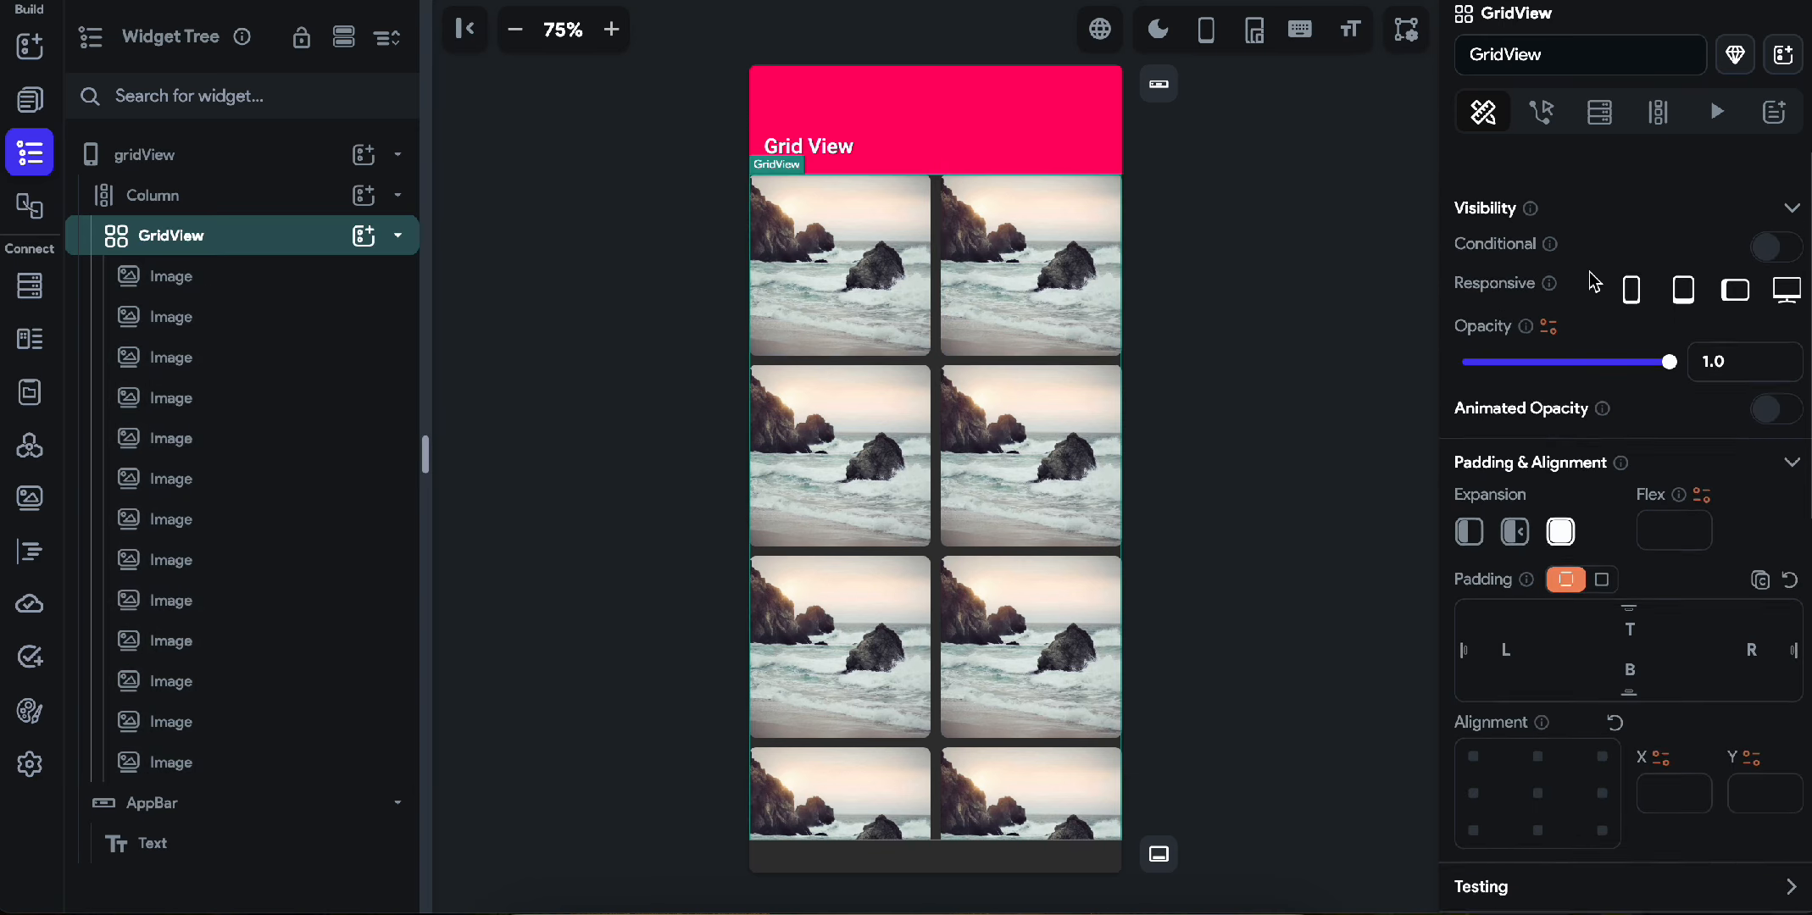
pyautogui.scroll(-1, 1590, 272)
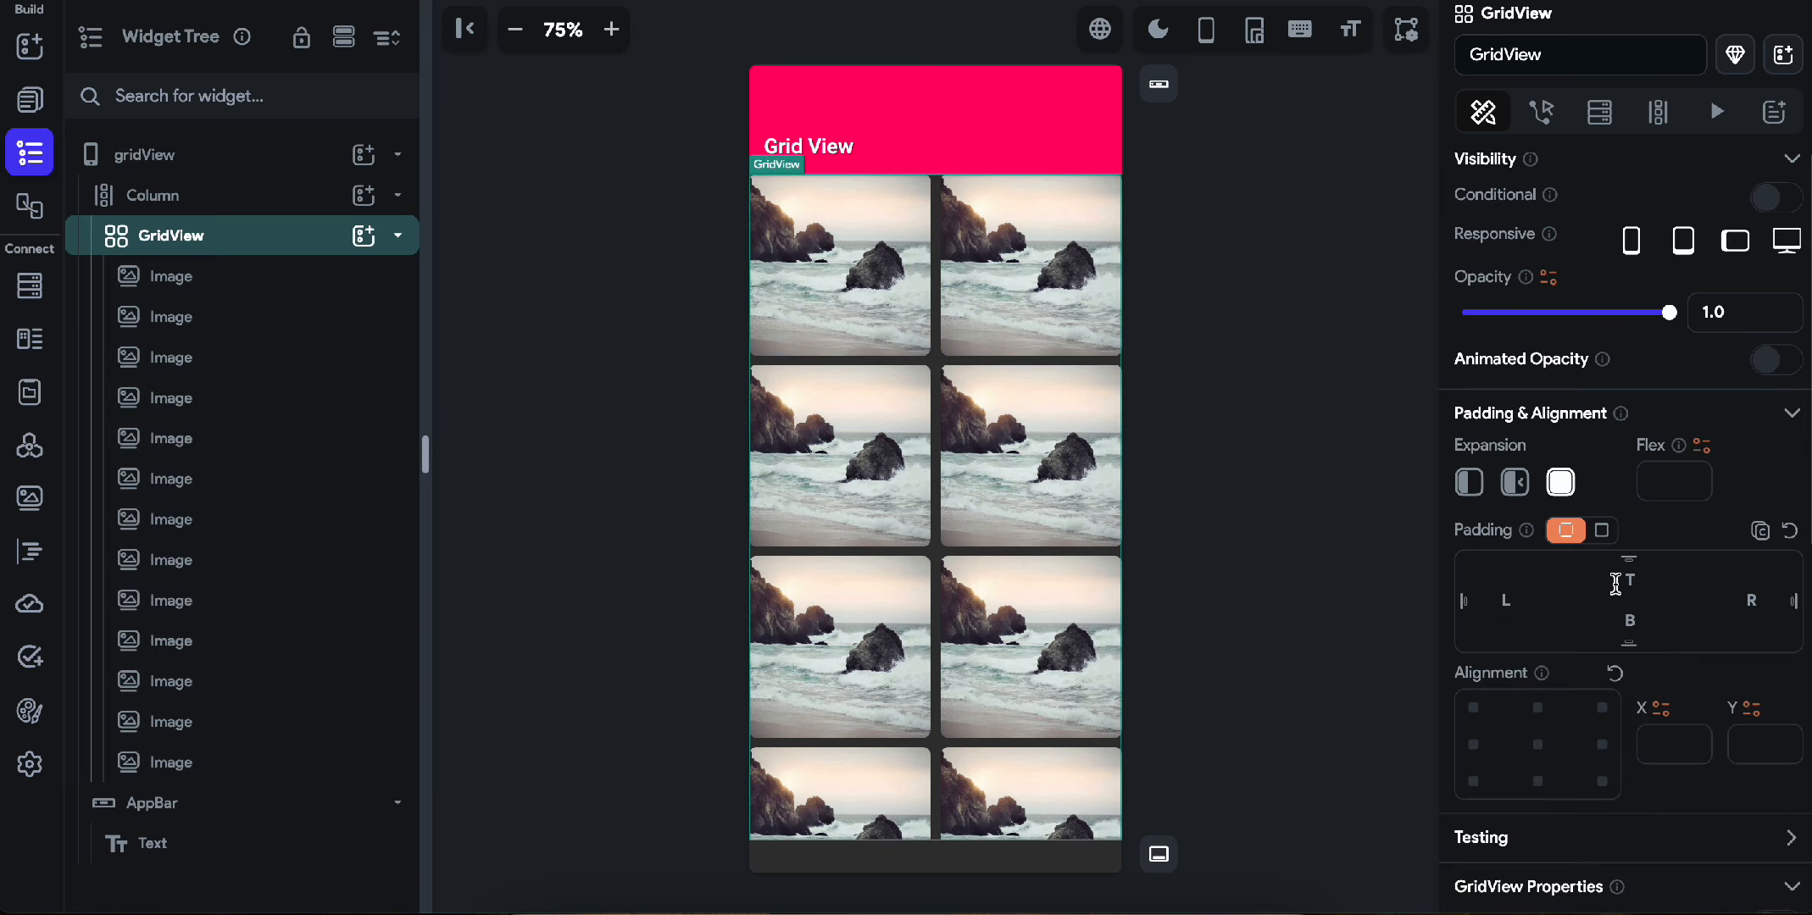
pyautogui.click(1600, 531)
pyautogui.click(1713, 570)
pyautogui.write('12')
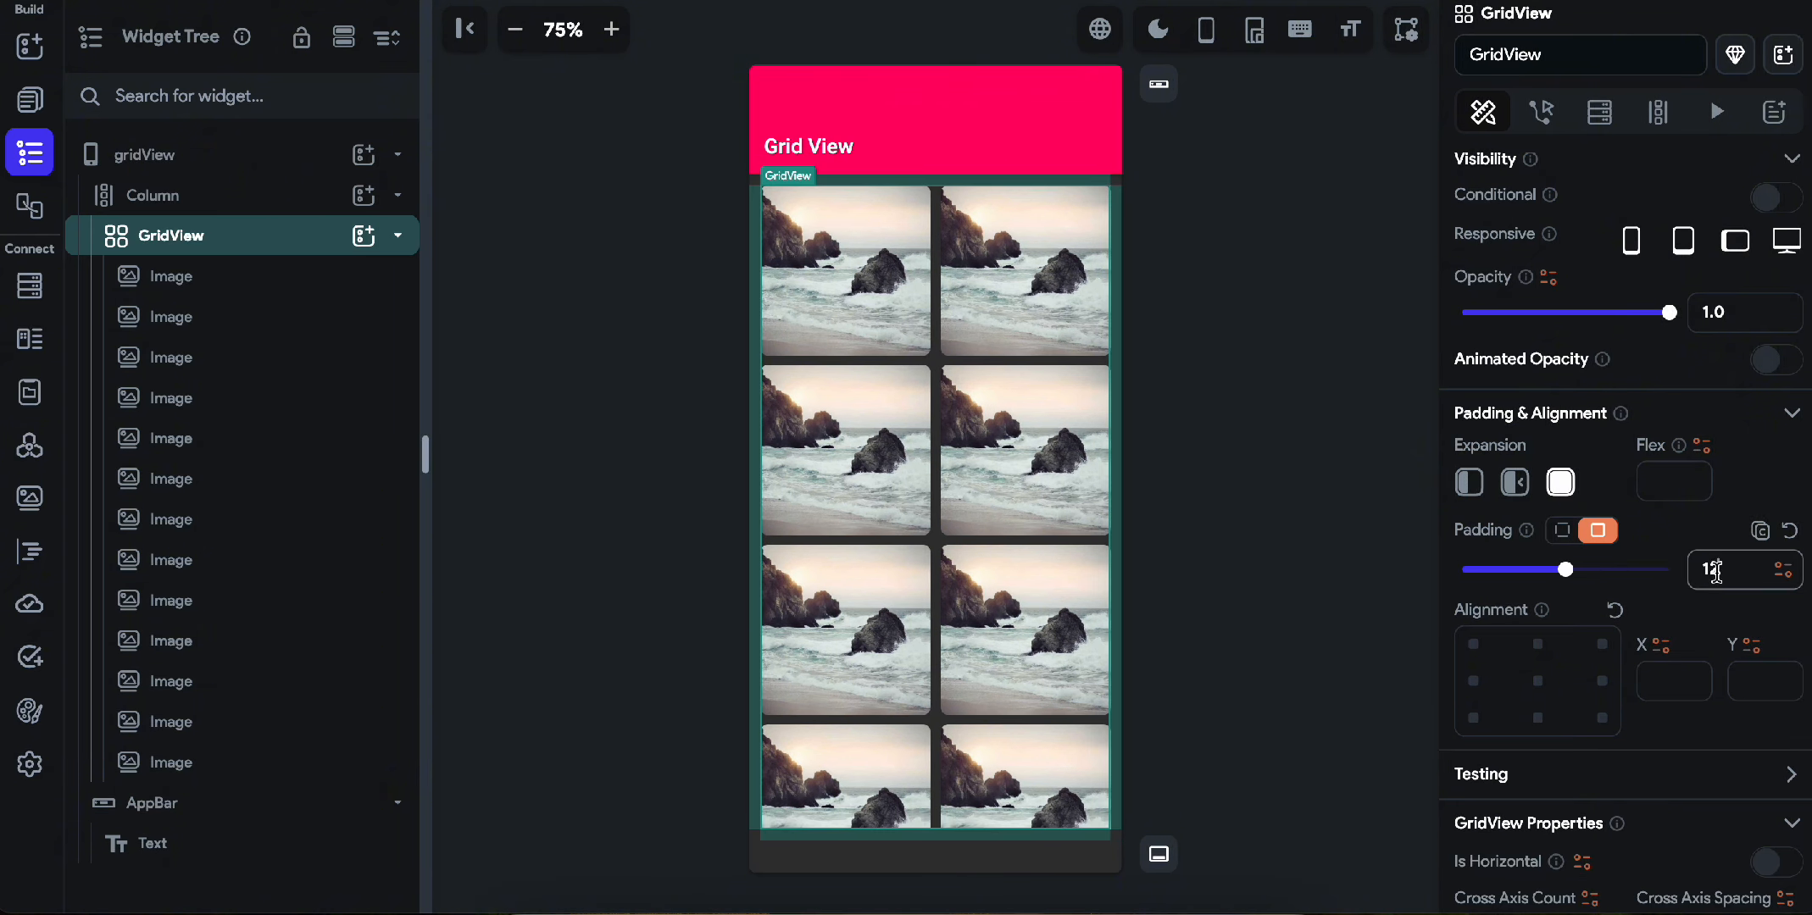
pyautogui.click(1200, 415)
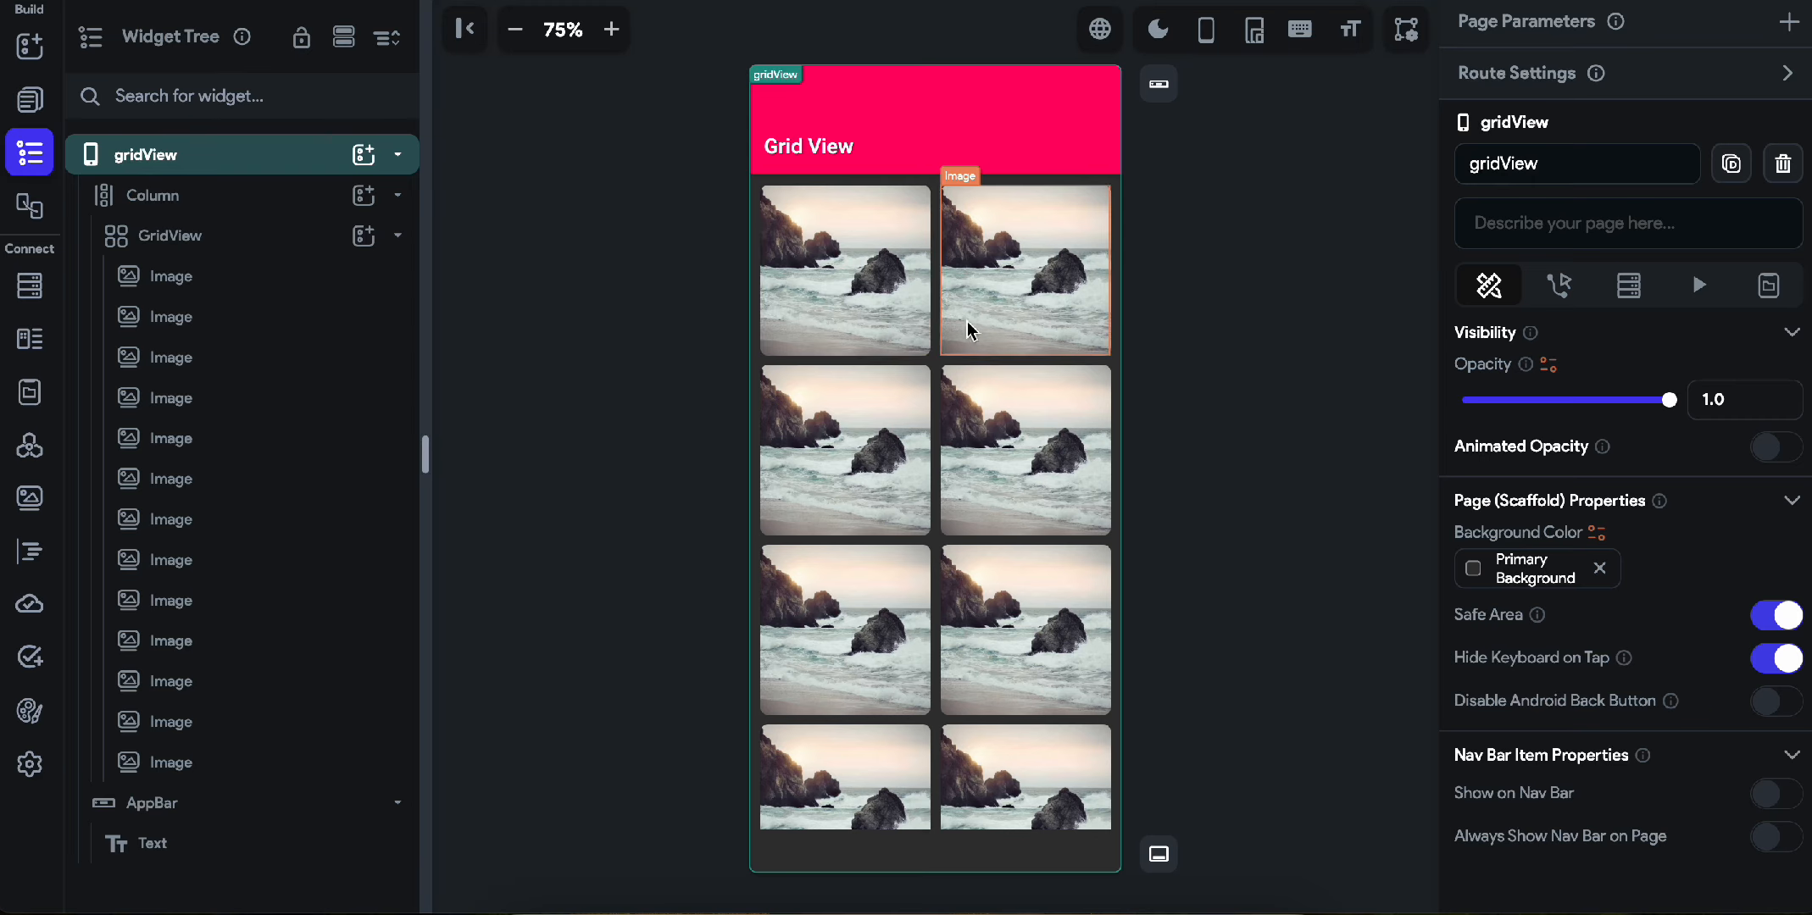
# Check the first image's settings and the grid's last row, and try GridView child aspect ratios of .5, .1 and .3.
pyautogui.click(896, 326)
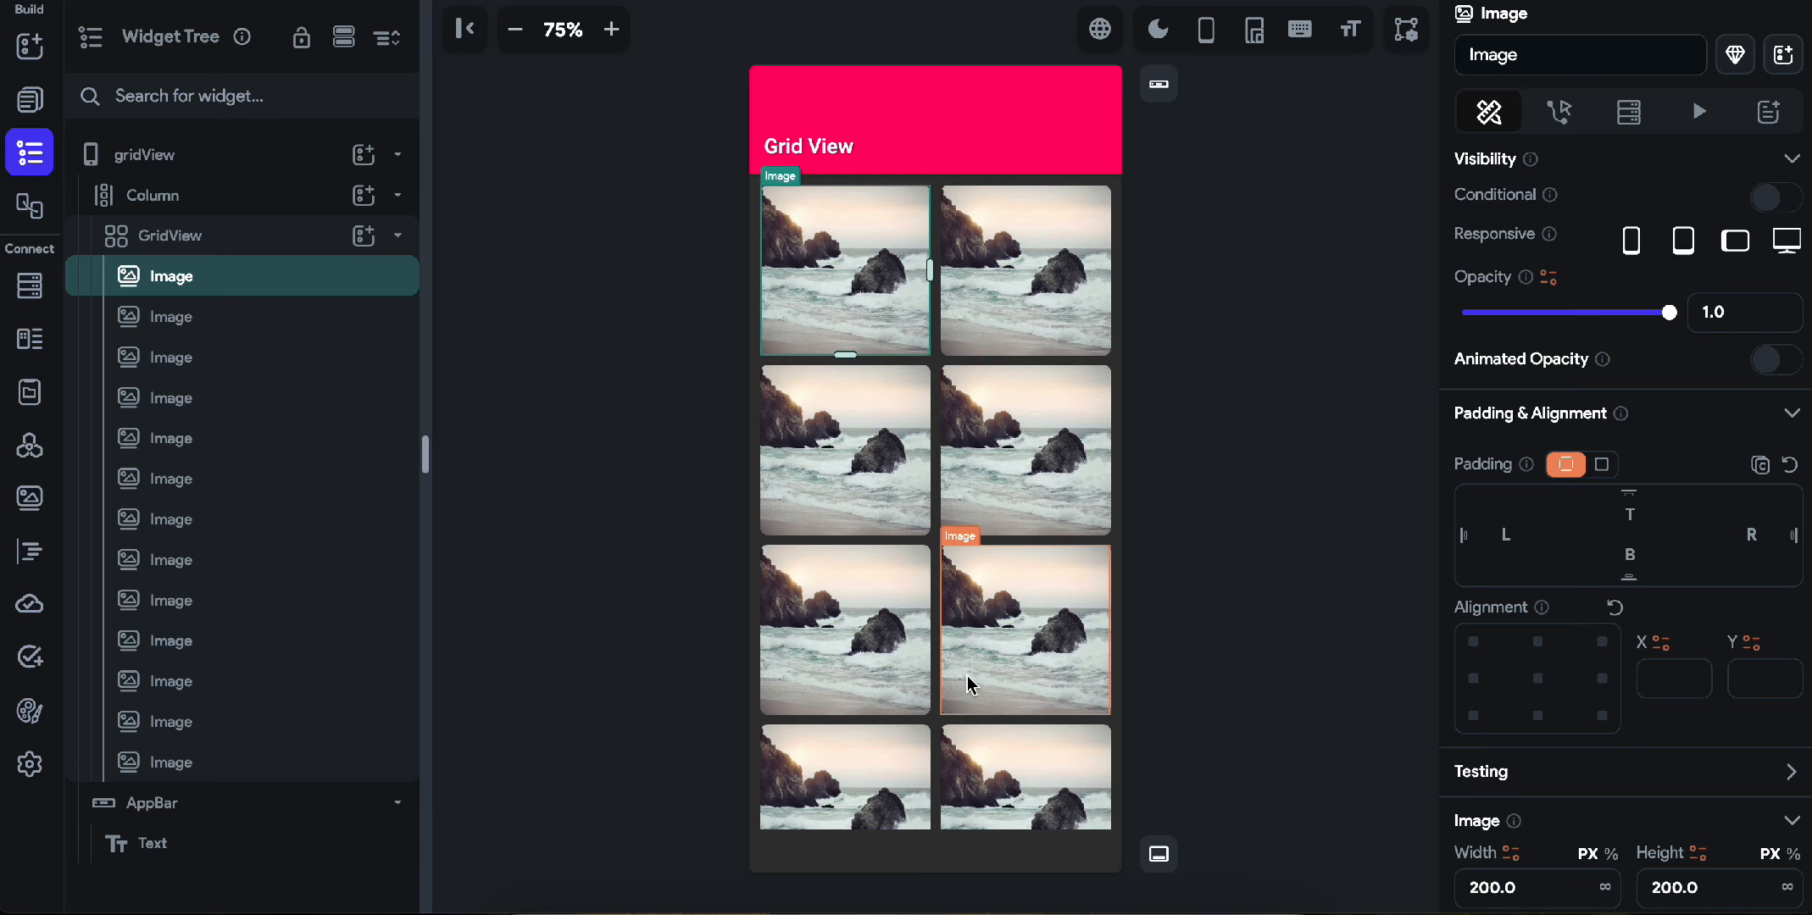
pyautogui.scroll(-5, 970, 684)
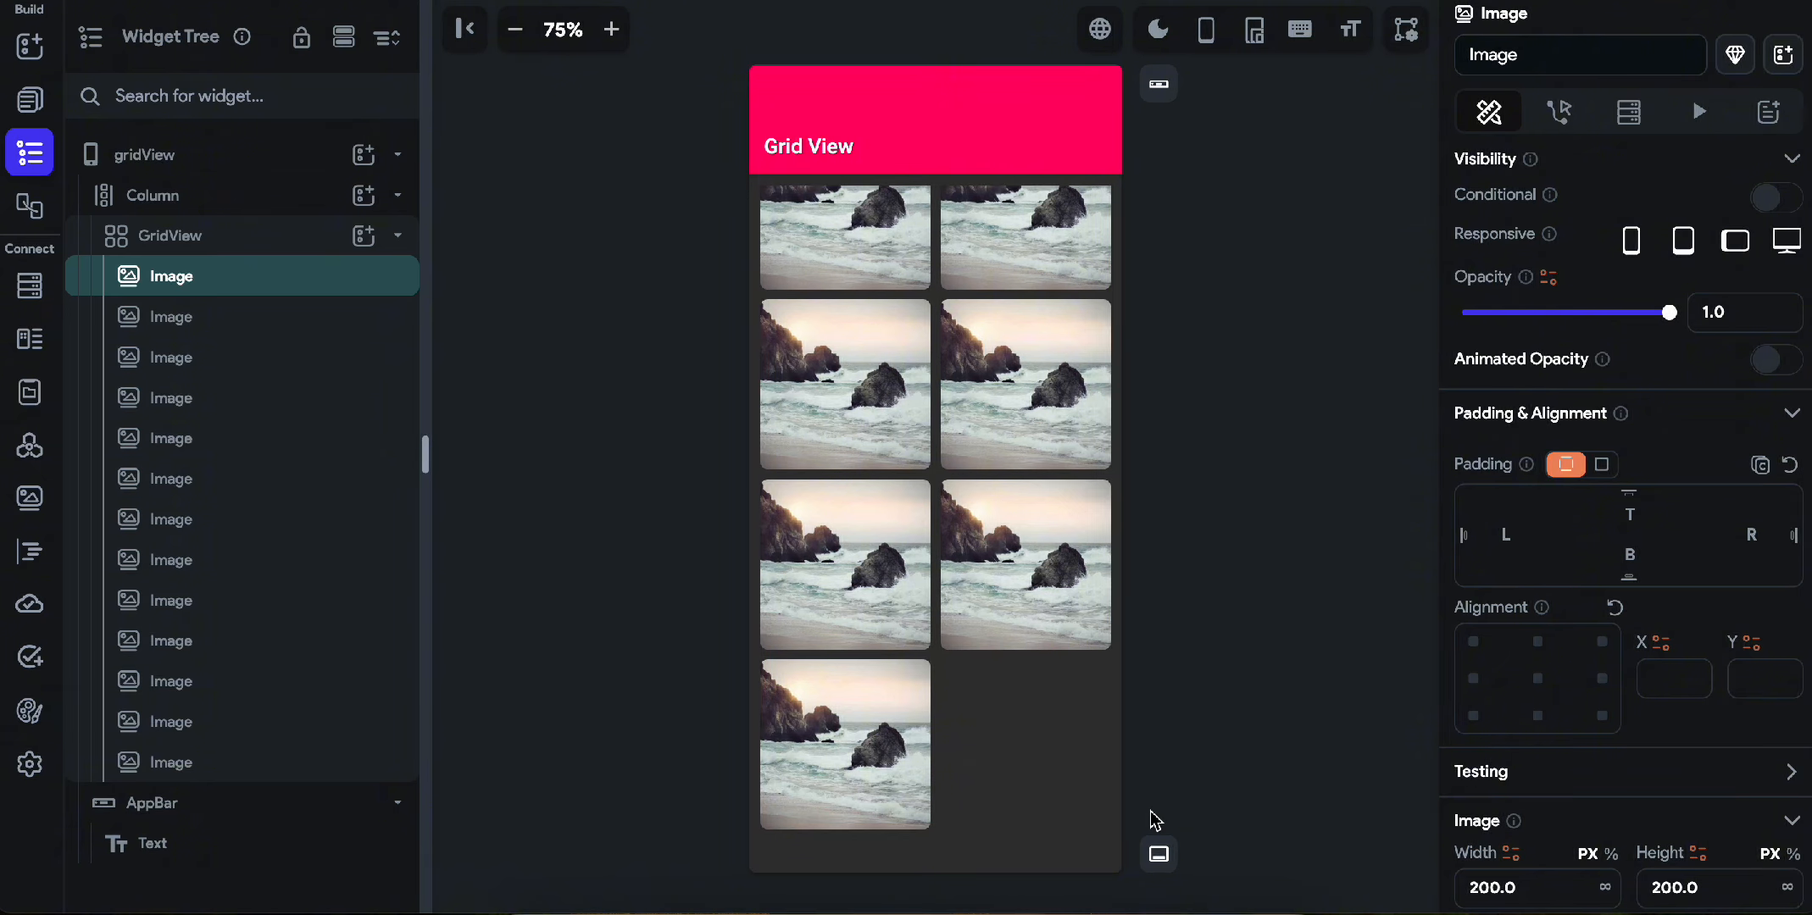
pyautogui.scroll(-4, 1592, 725)
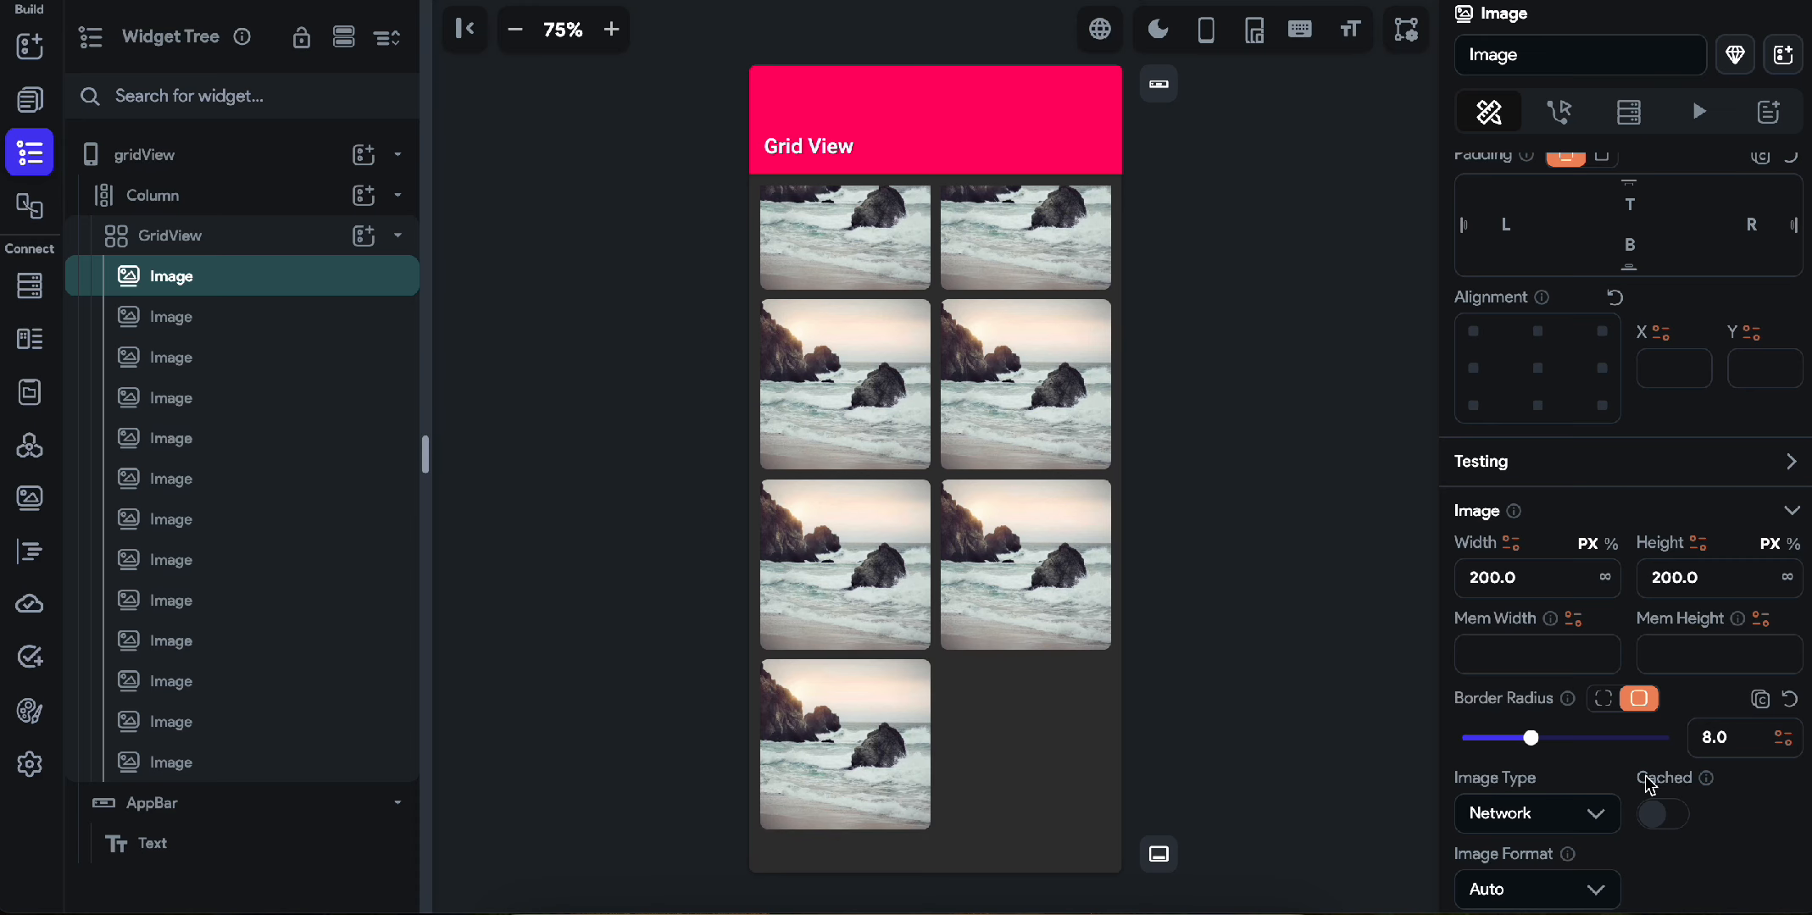
pyautogui.scroll(-3, 1648, 784)
pyautogui.click(1038, 709)
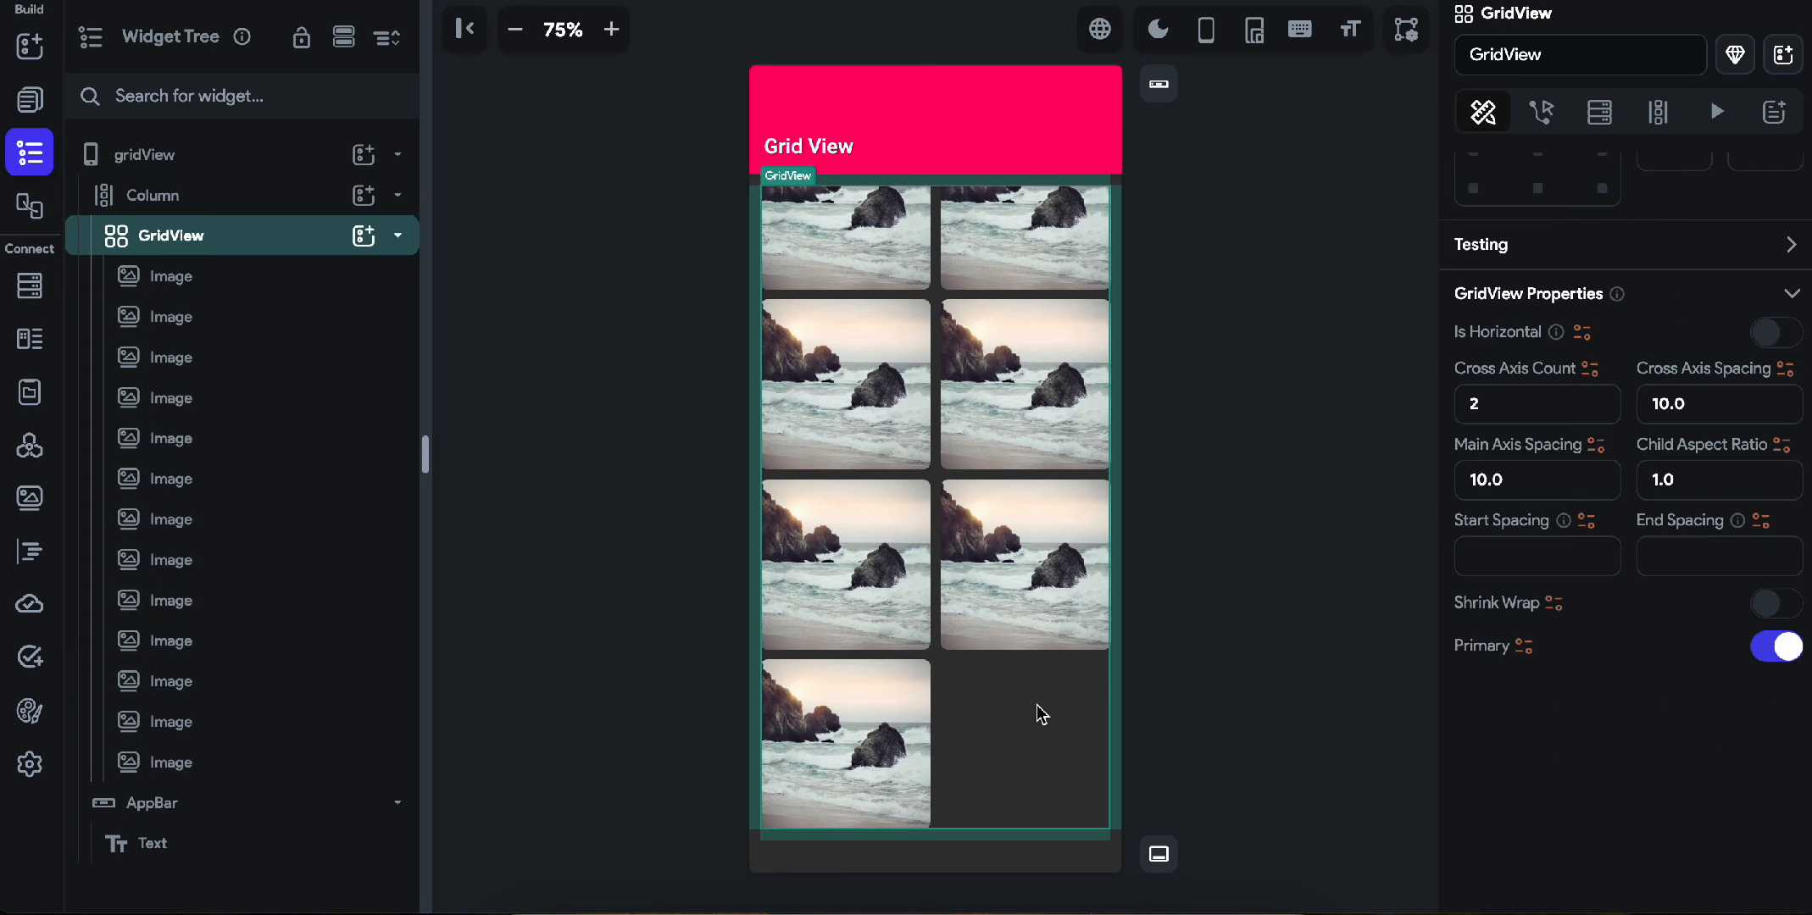
pyautogui.tripleClick(1695, 480)
pyautogui.write('.5')
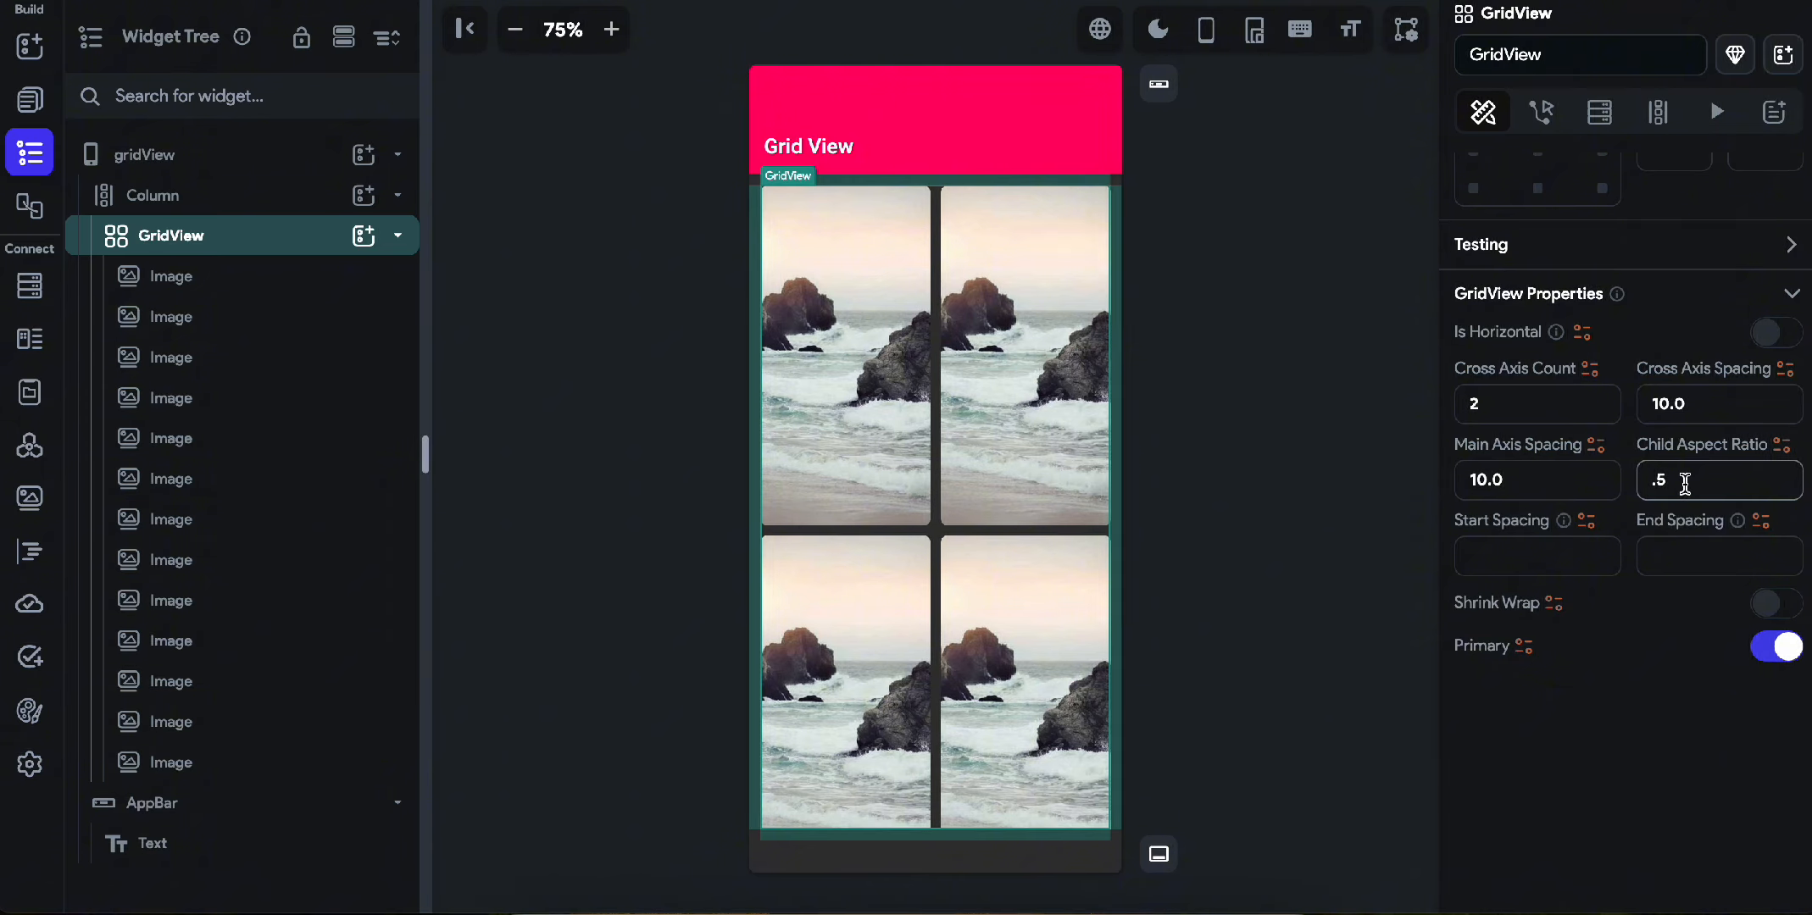
pyautogui.press('BackSpace')
pyautogui.write('1')
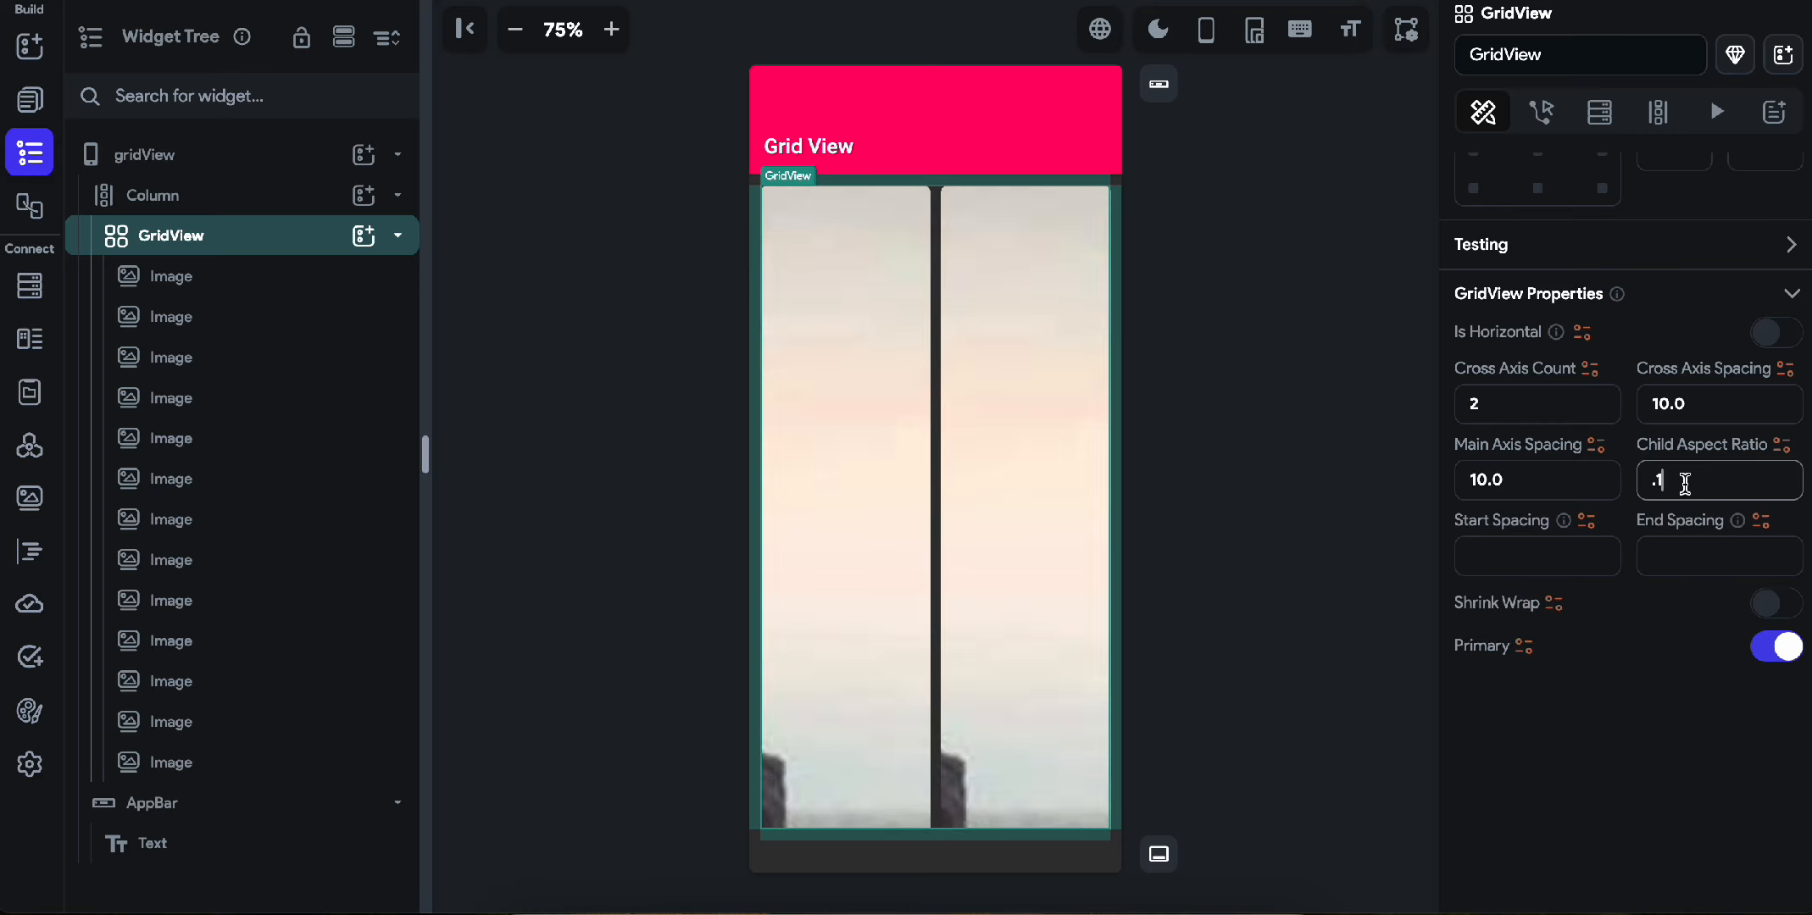
pyautogui.press('BackSpace')
pyautogui.write('3')
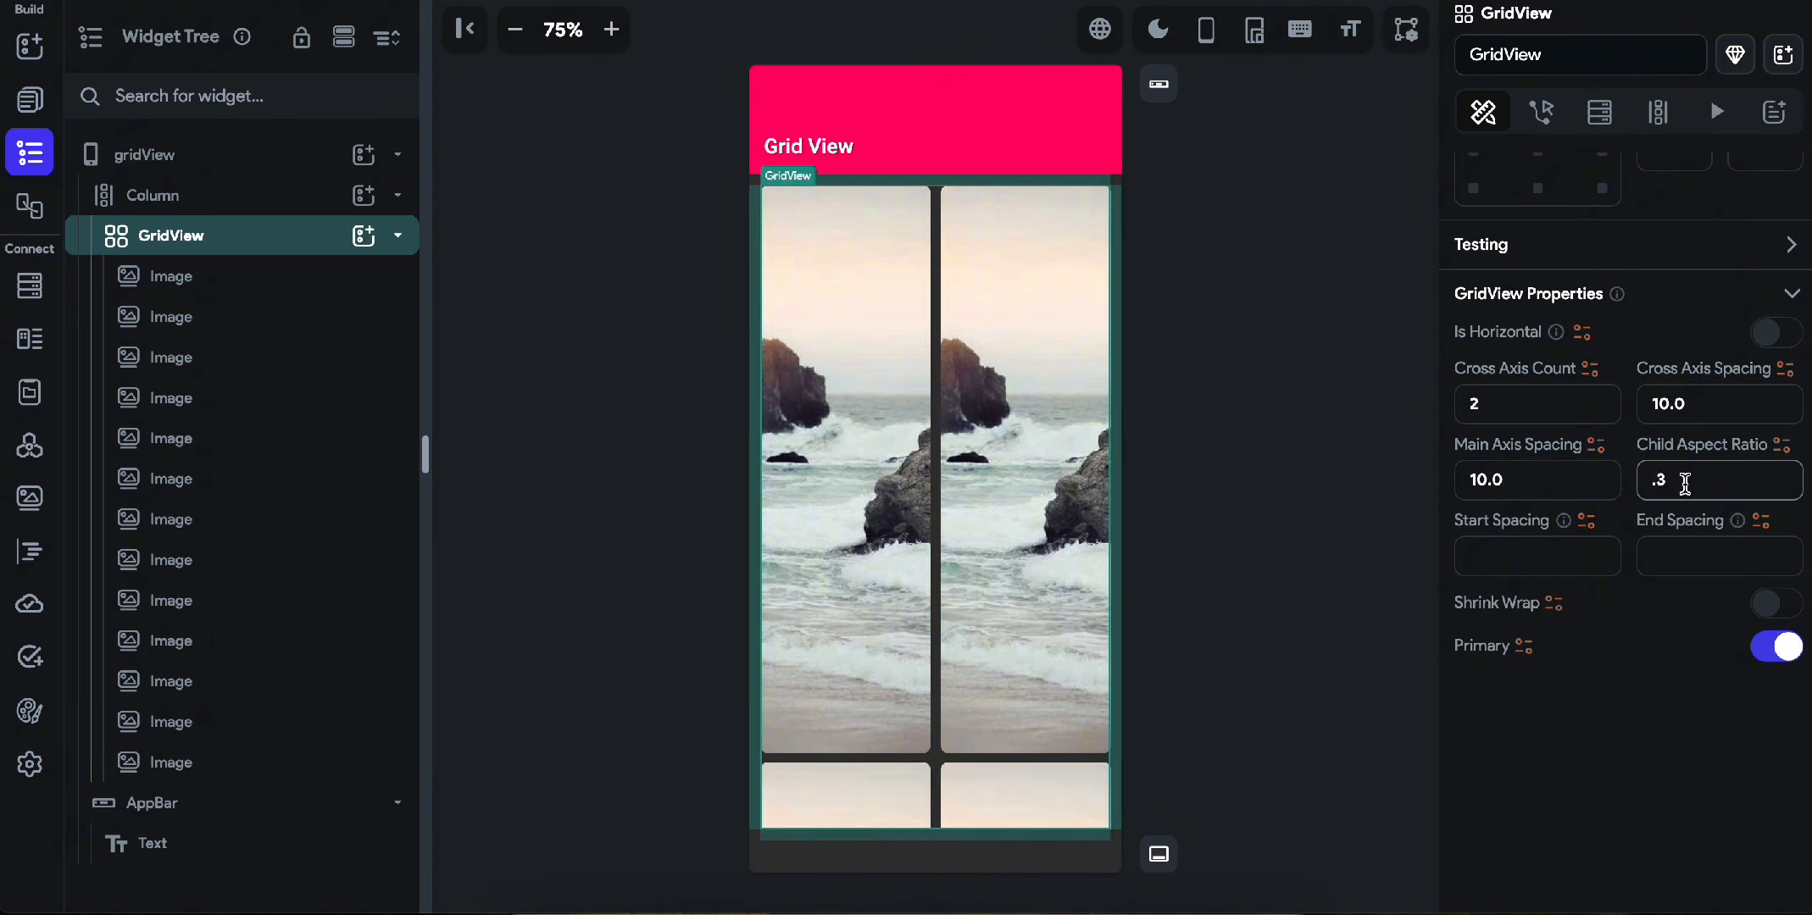
# Compare GridView child aspect ratios of 1.3 and 2.3, keep 1.3, and check how the grid scrolls.
pyautogui.press('Home')
pyautogui.write('1')
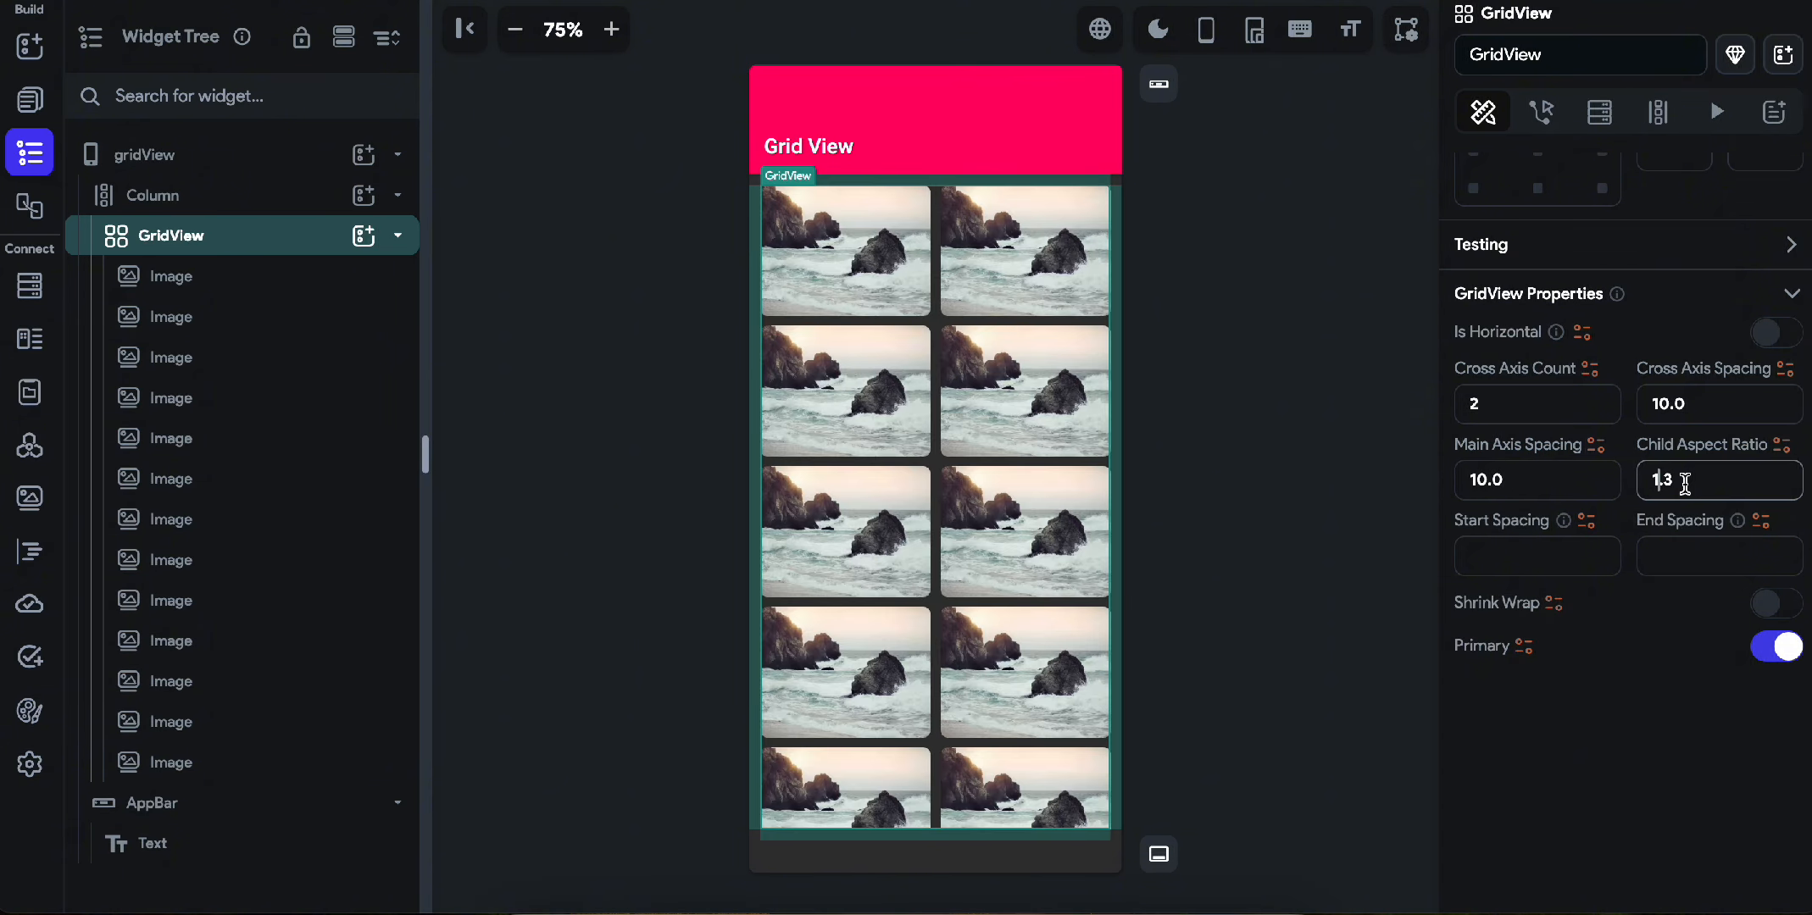
pyautogui.press('BackSpace')
pyautogui.write('2')
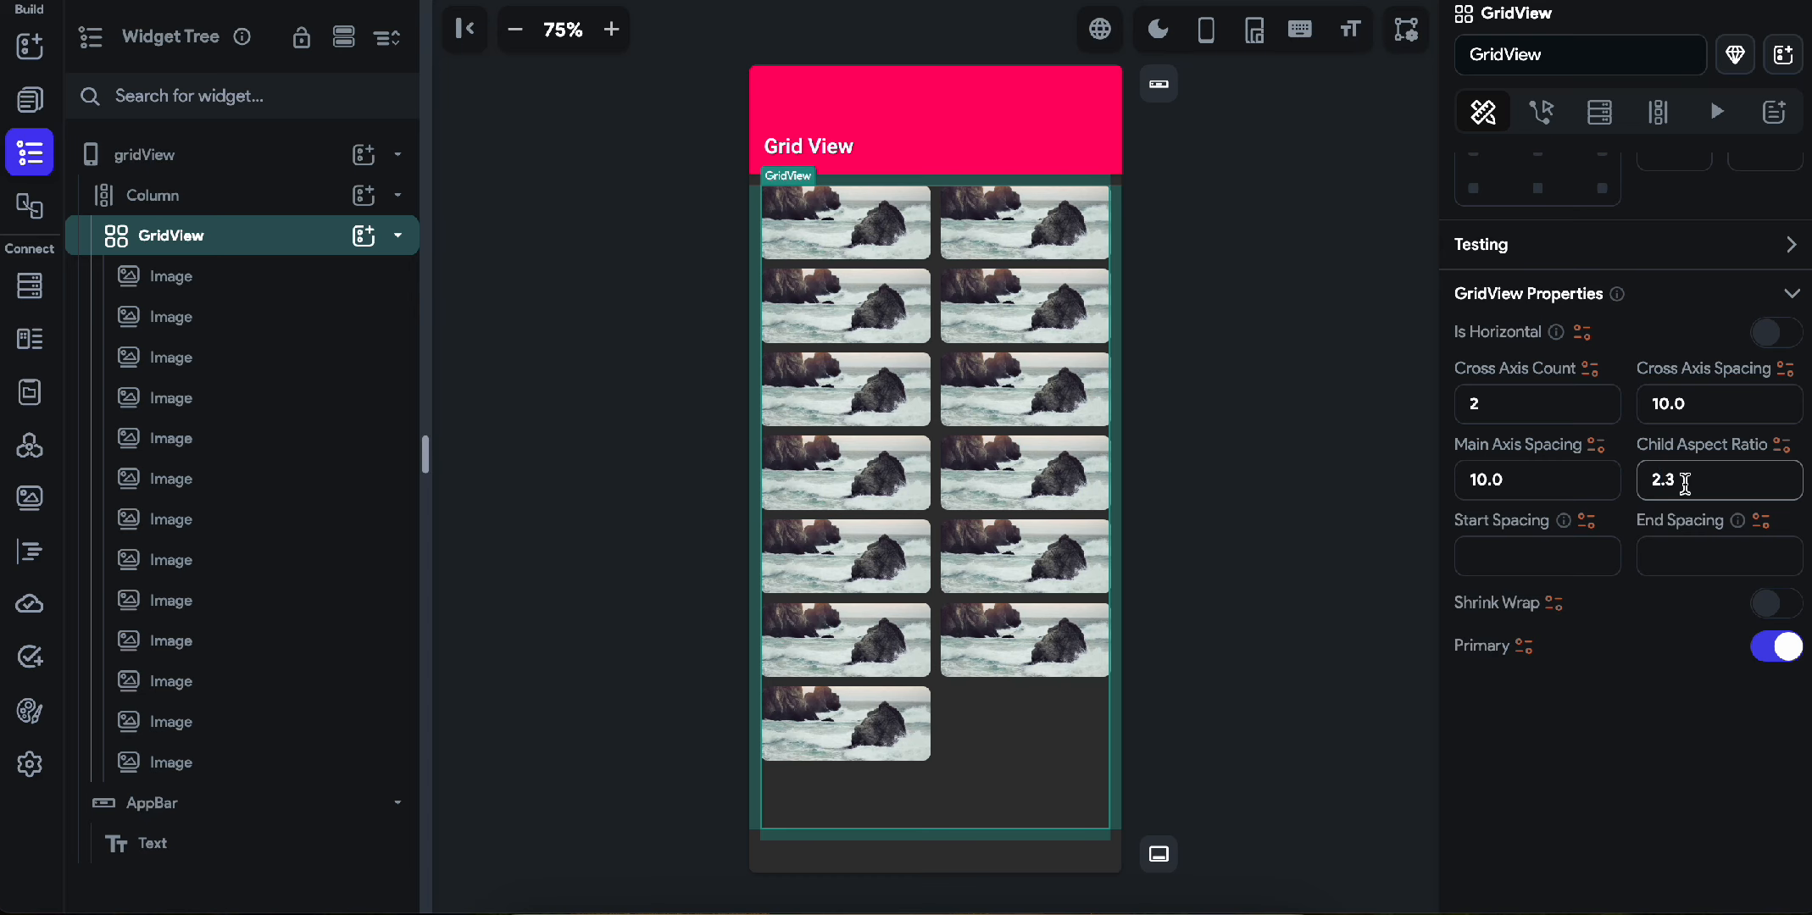
pyautogui.press('BackSpace')
pyautogui.write('1')
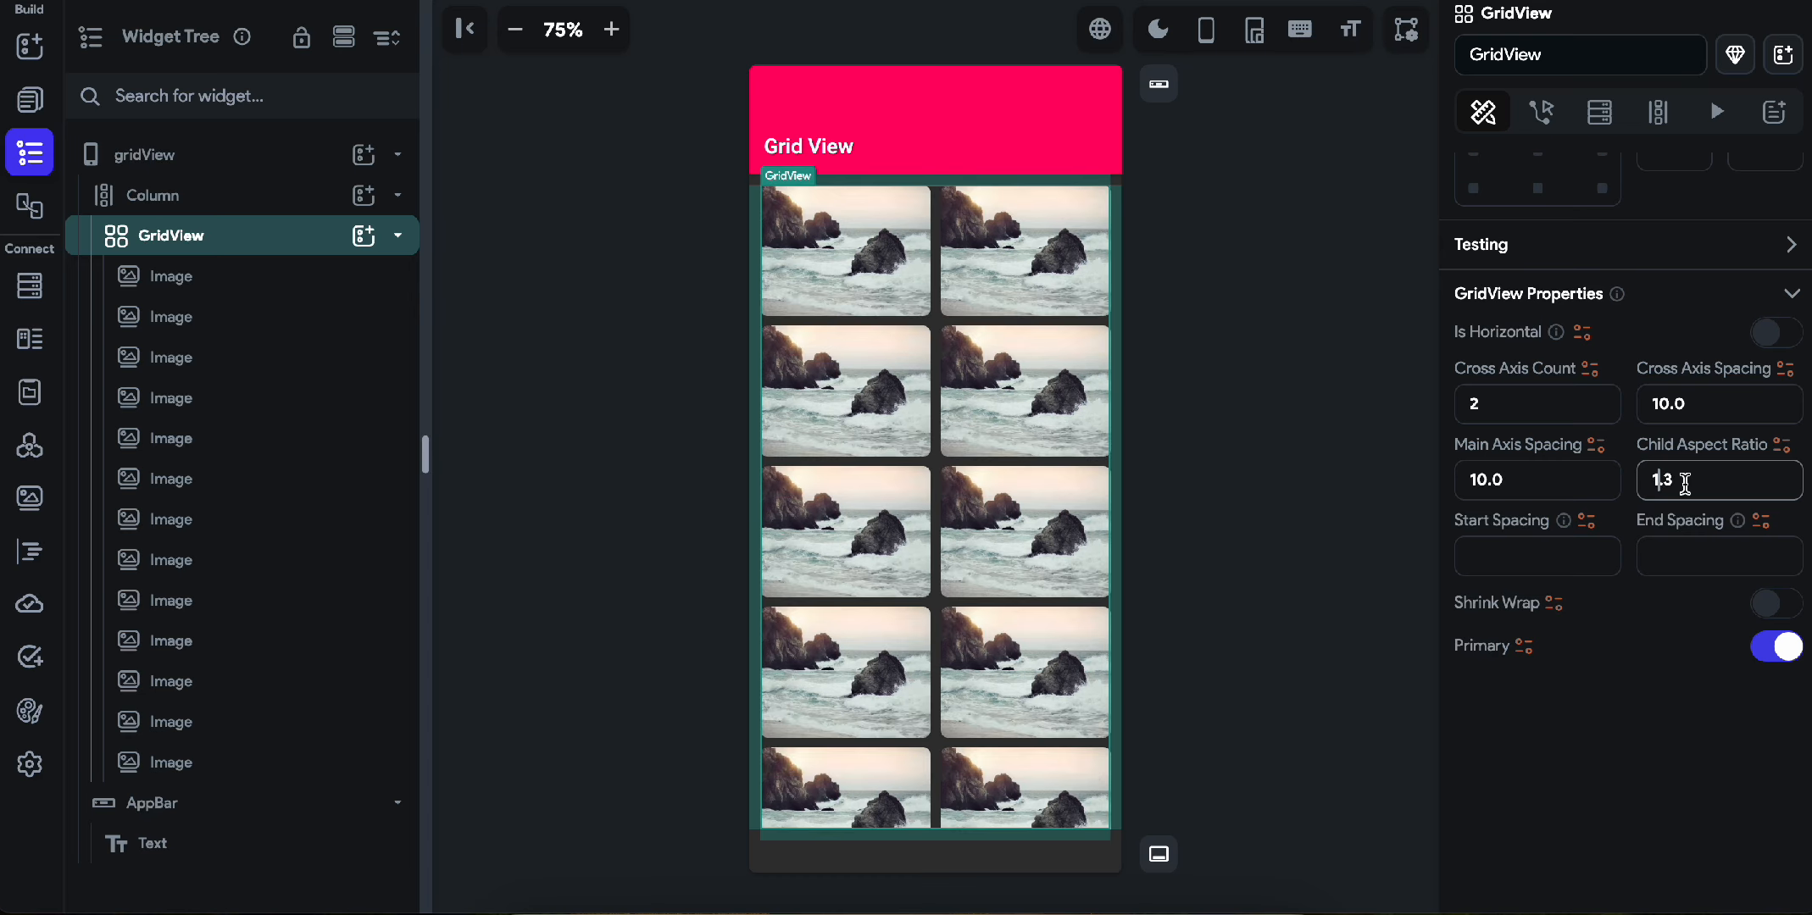
pyautogui.click(1318, 539)
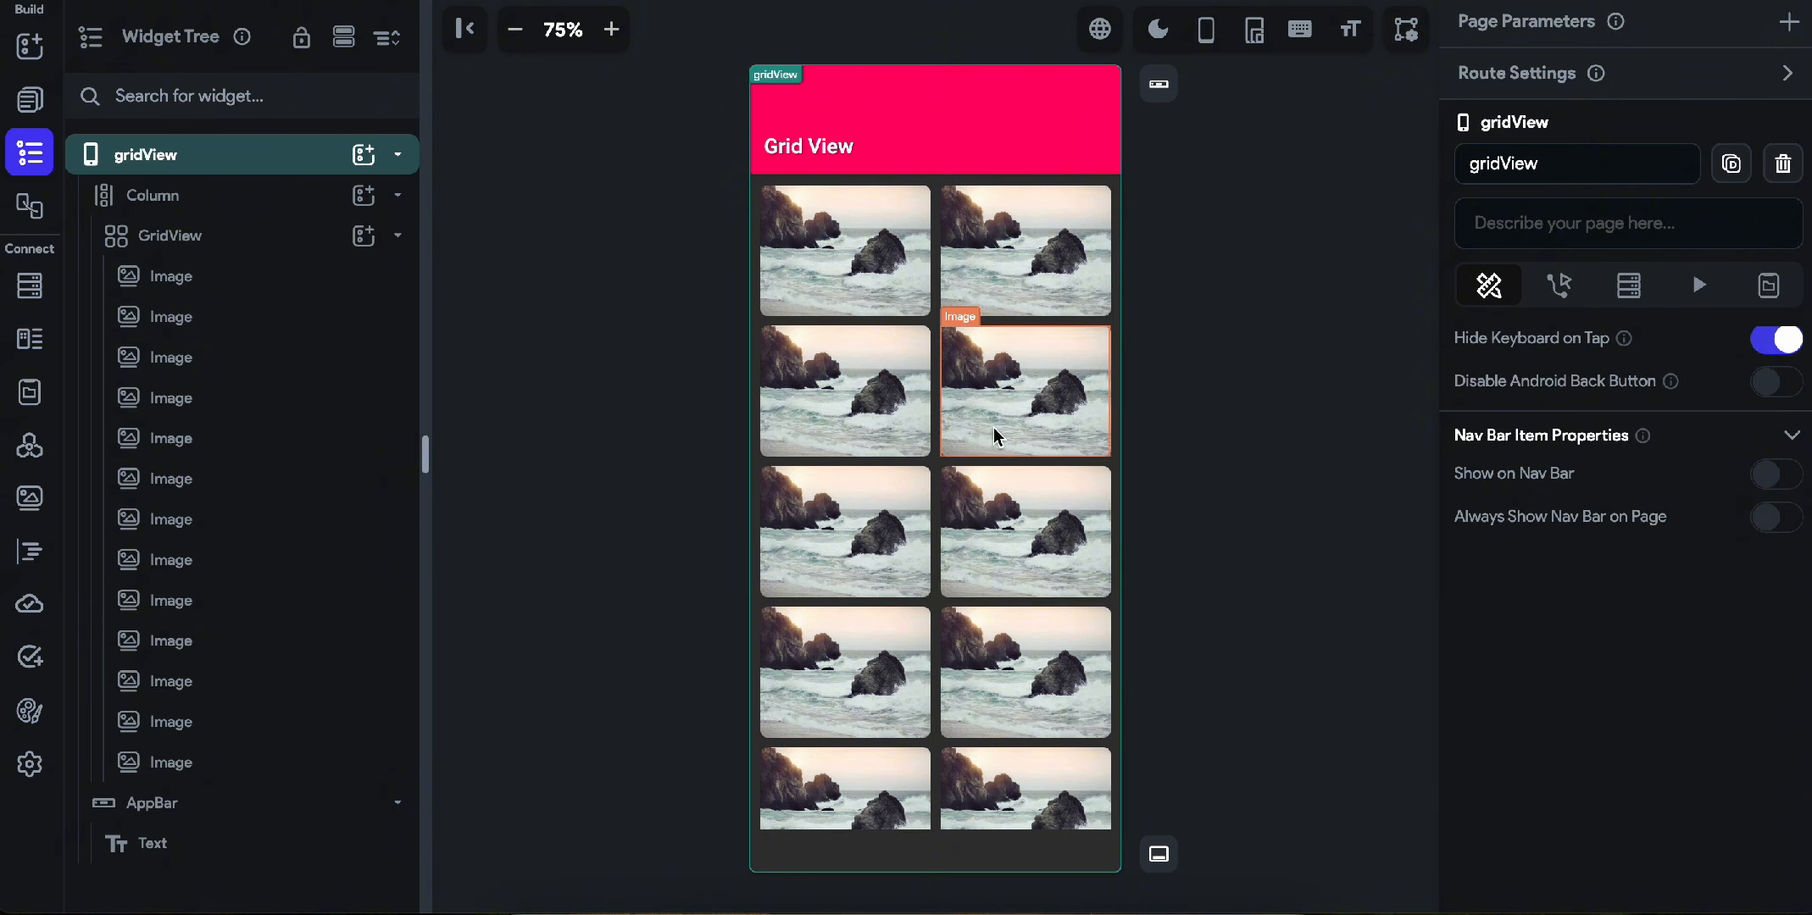
pyautogui.scroll(-3, 974, 597)
pyautogui.scroll(3, 970, 597)
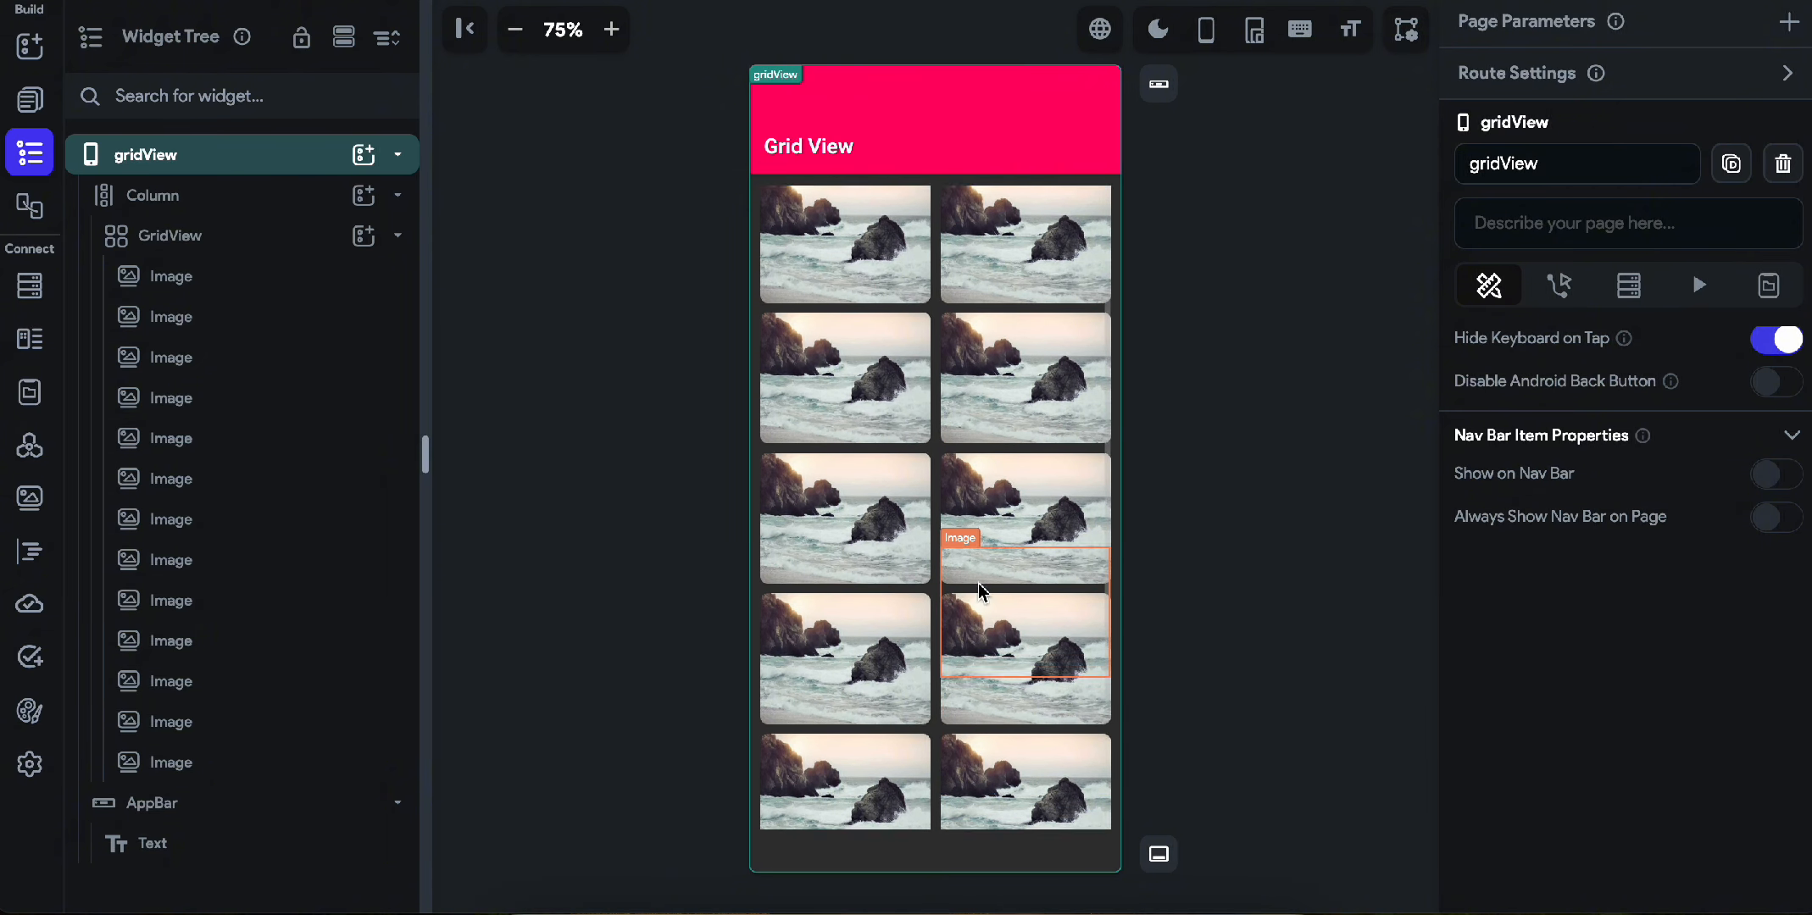
# Set both the start spacing and the end spacing of the GridView to 12.
pyautogui.click(935, 335)
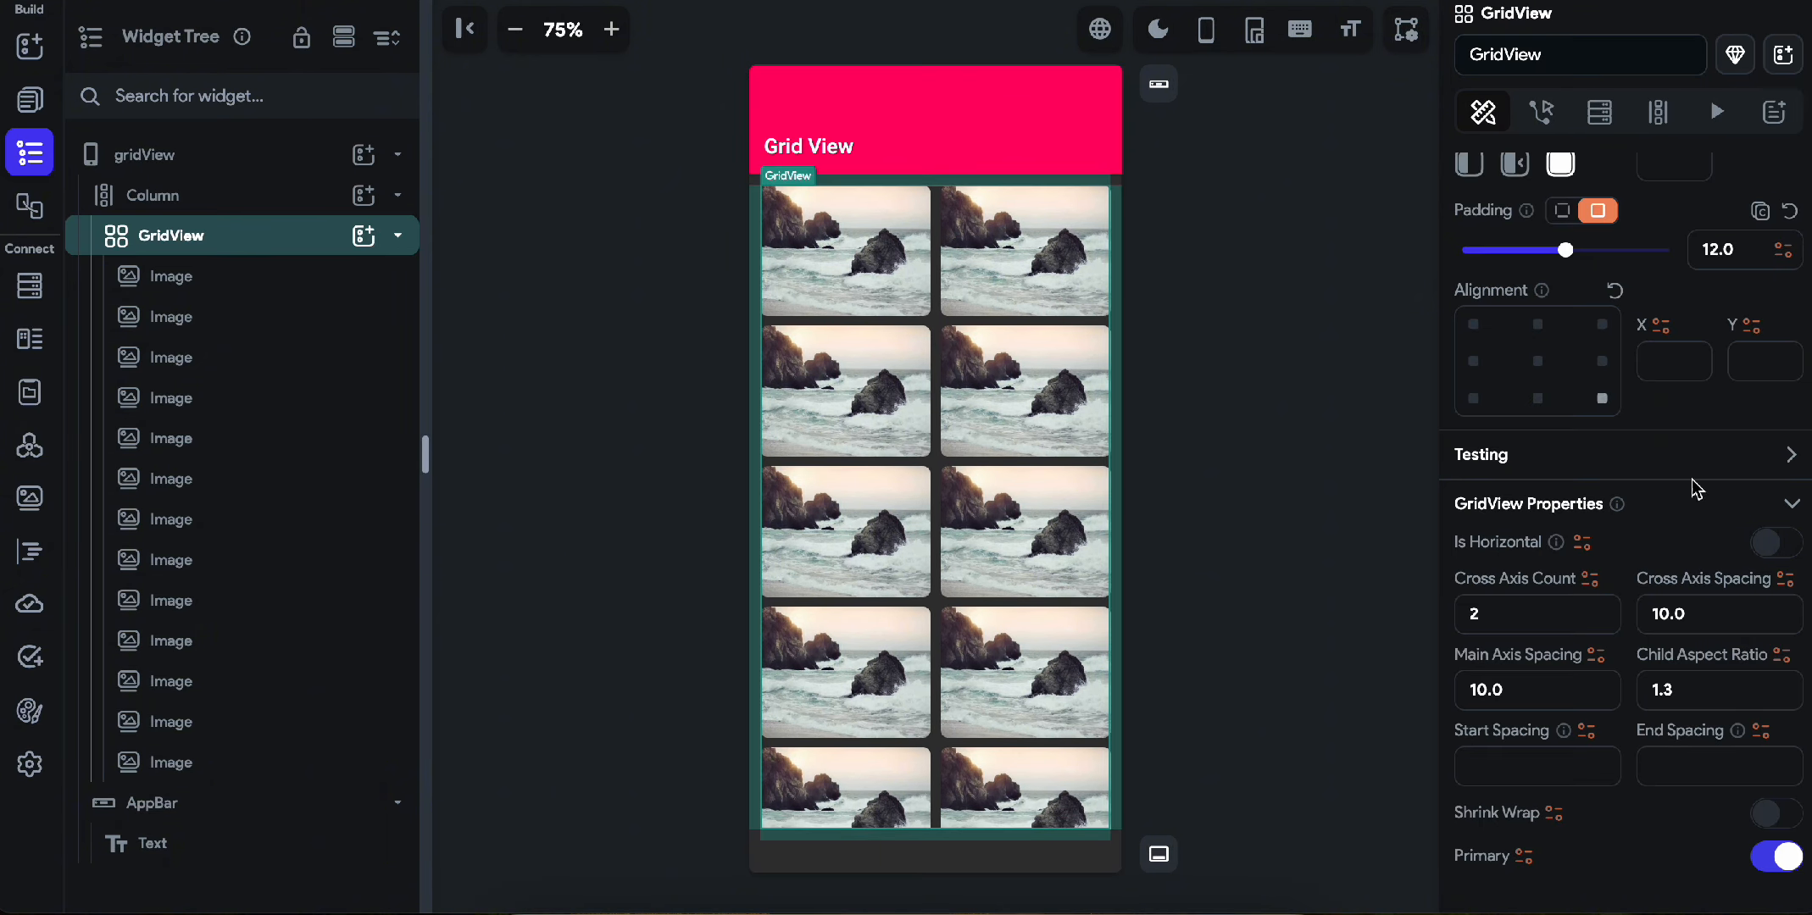
pyautogui.scroll(-1, 1780, 584)
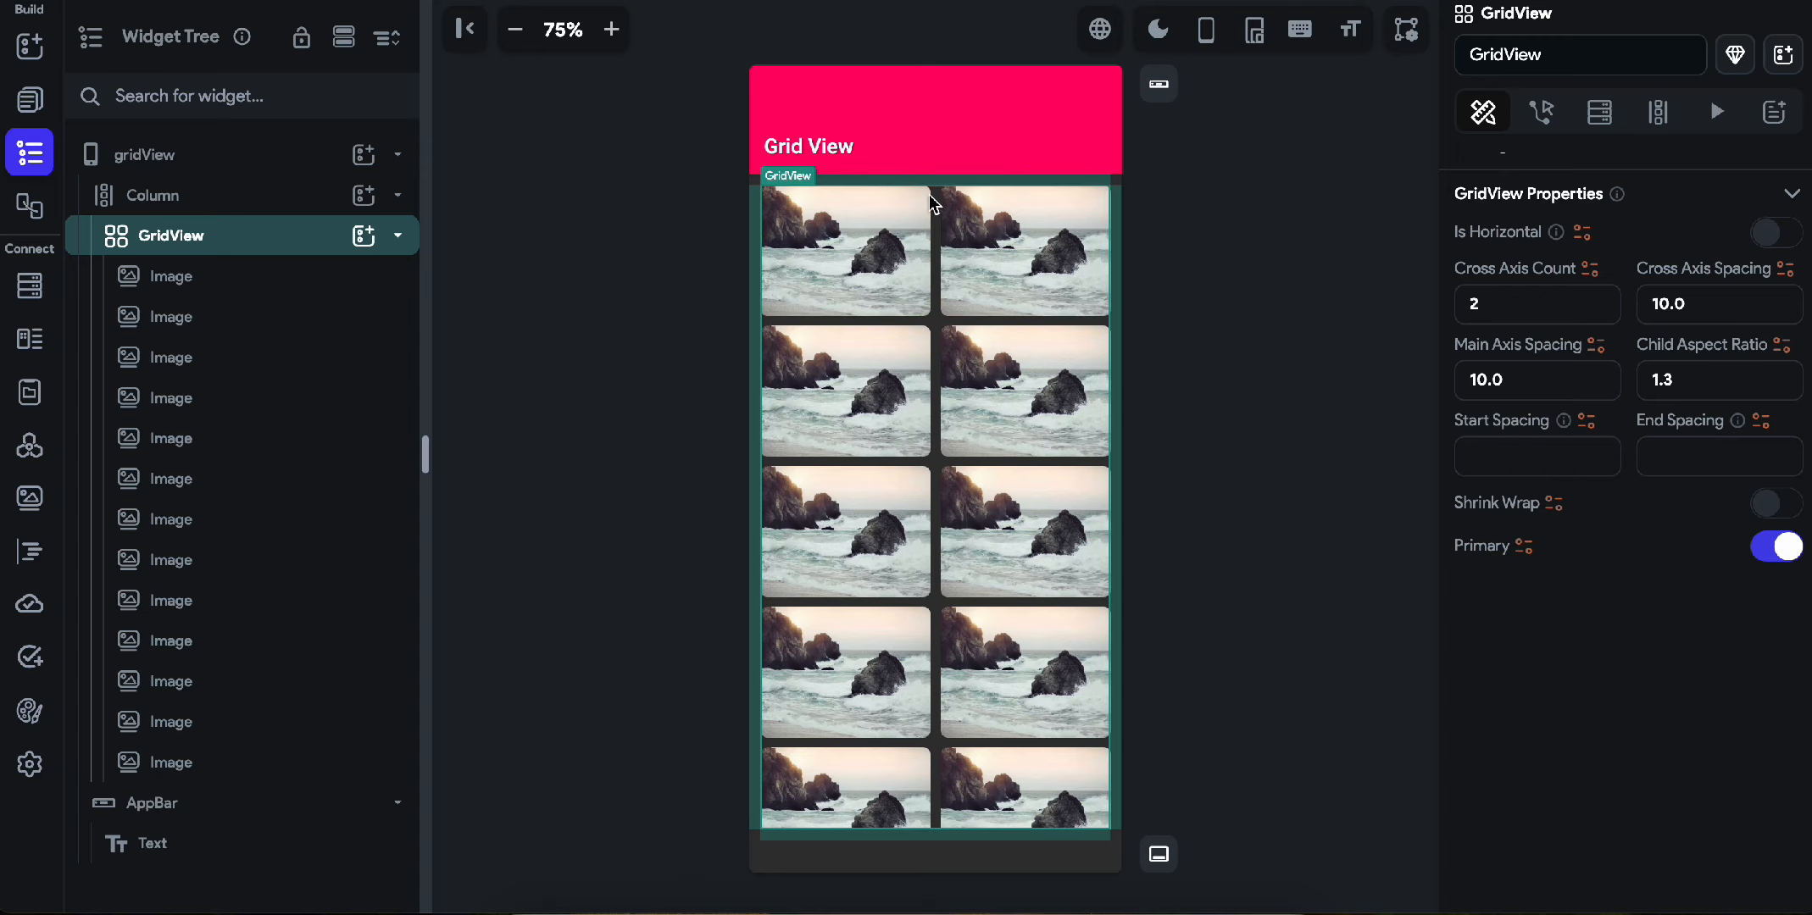
pyautogui.click(1506, 458)
pyautogui.write('12')
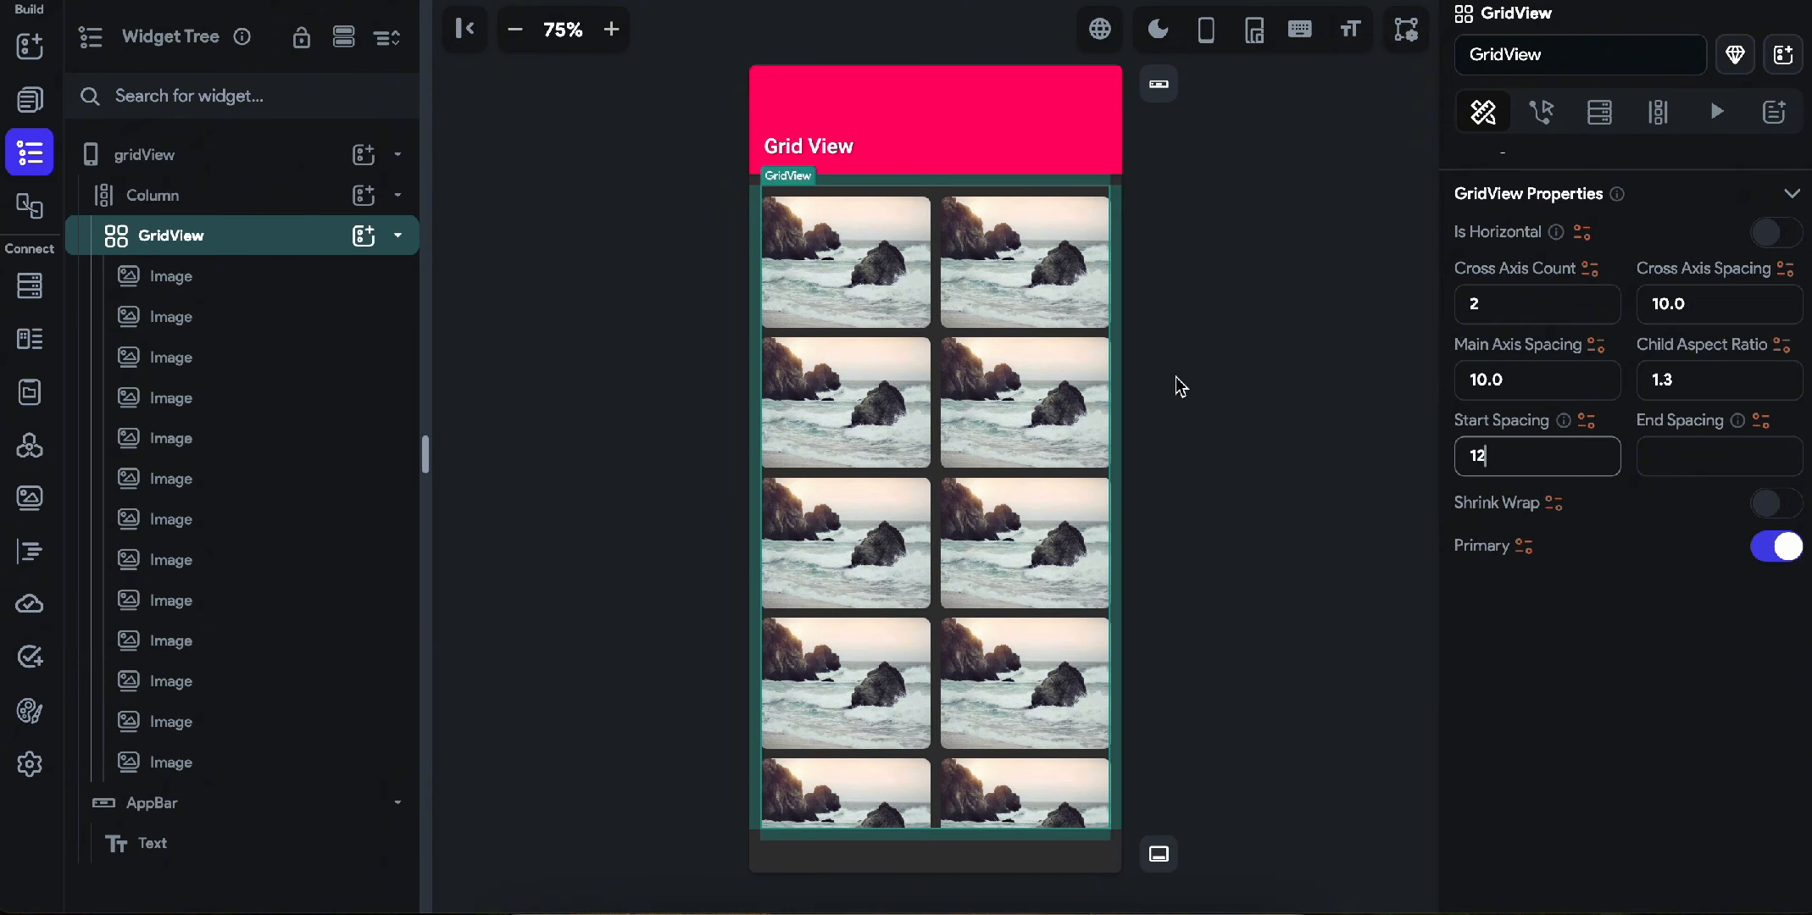
pyautogui.scroll(-4, 947, 635)
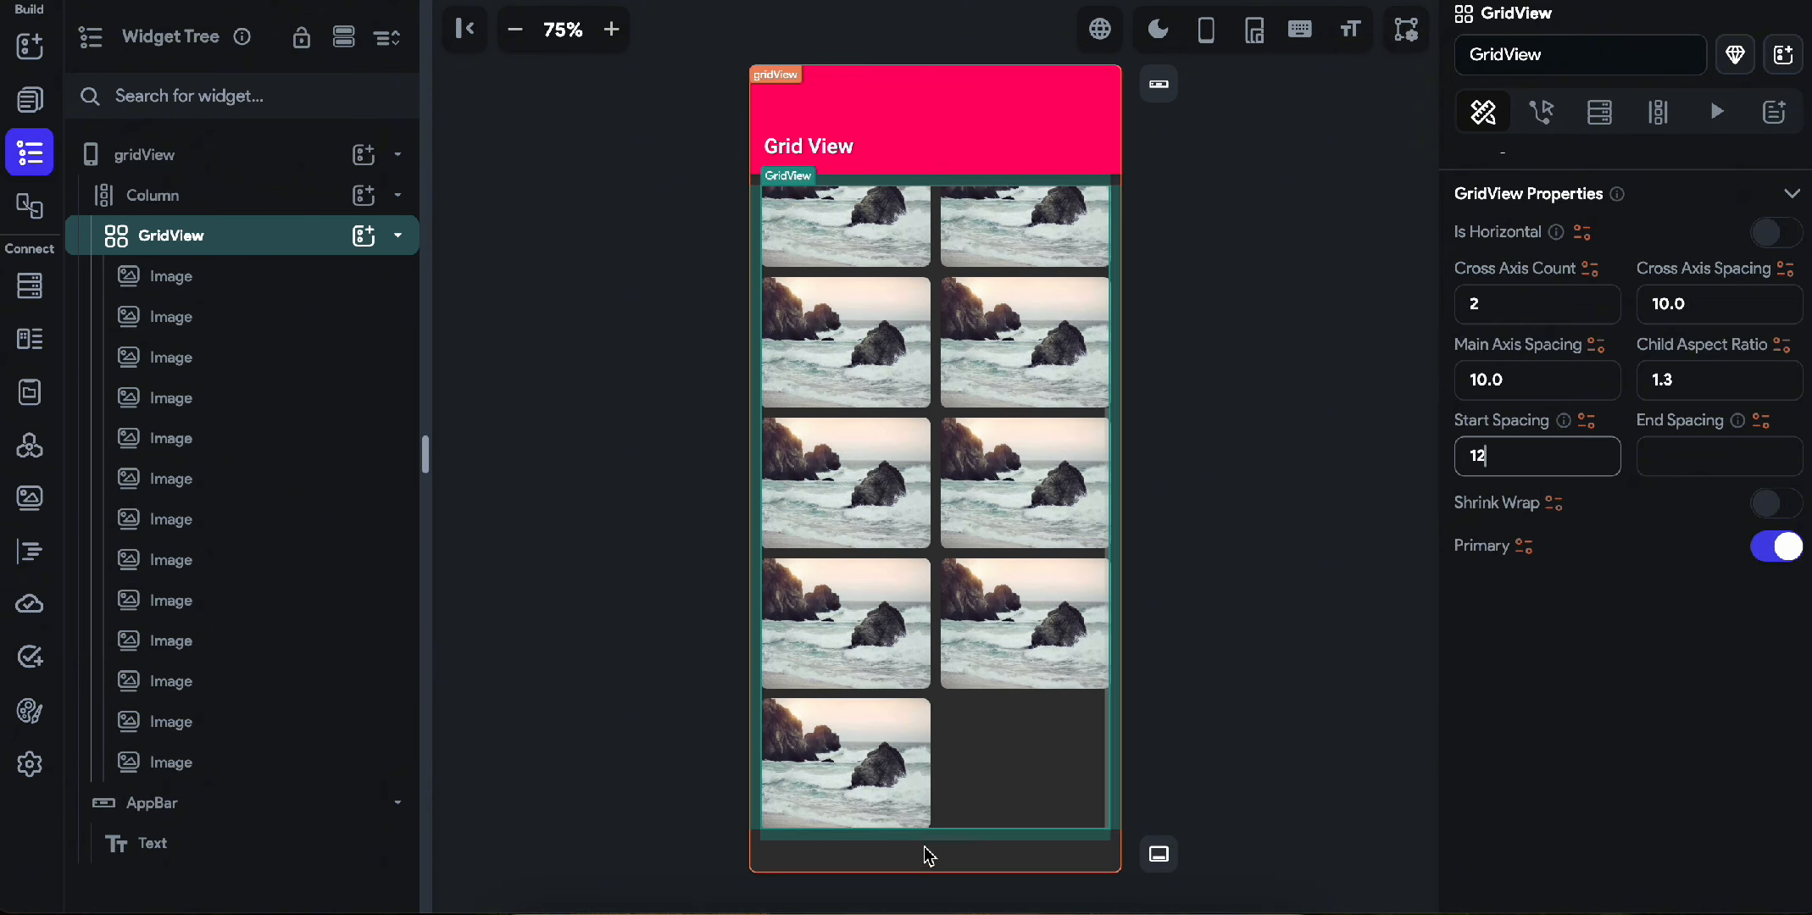
pyautogui.click(1718, 457)
pyautogui.write('12')
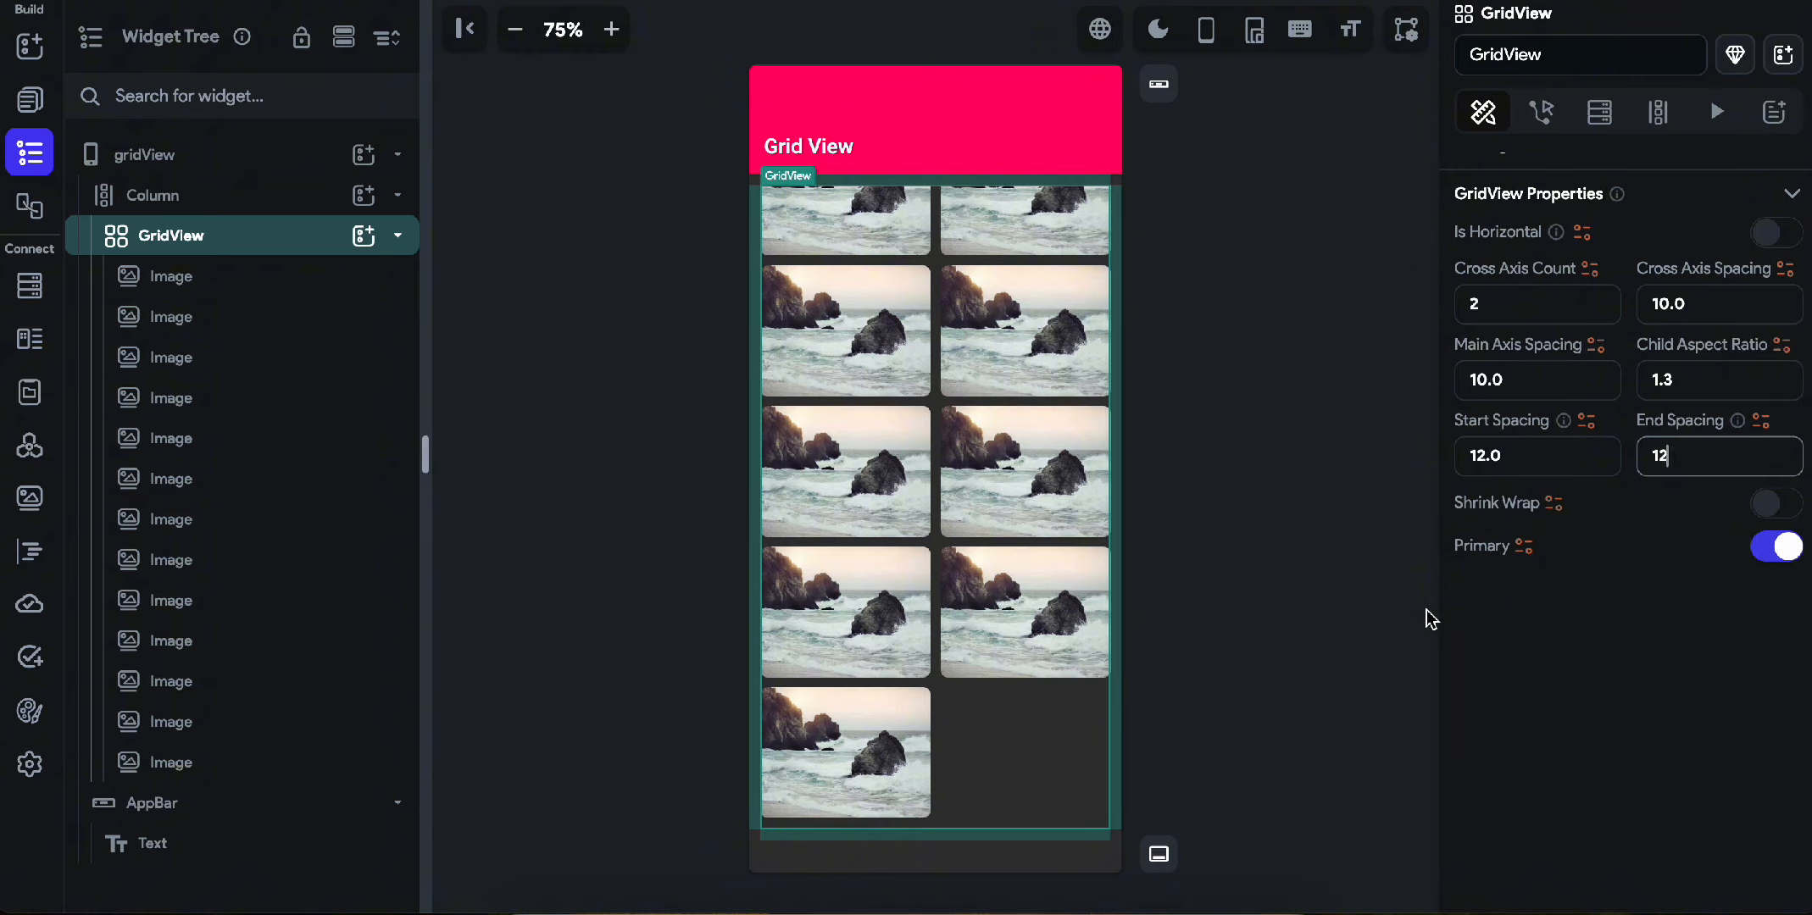
# Try Shrink Wrap on the GridView, check the grid from its start, and switch the option off again.
pyautogui.click(1777, 508)
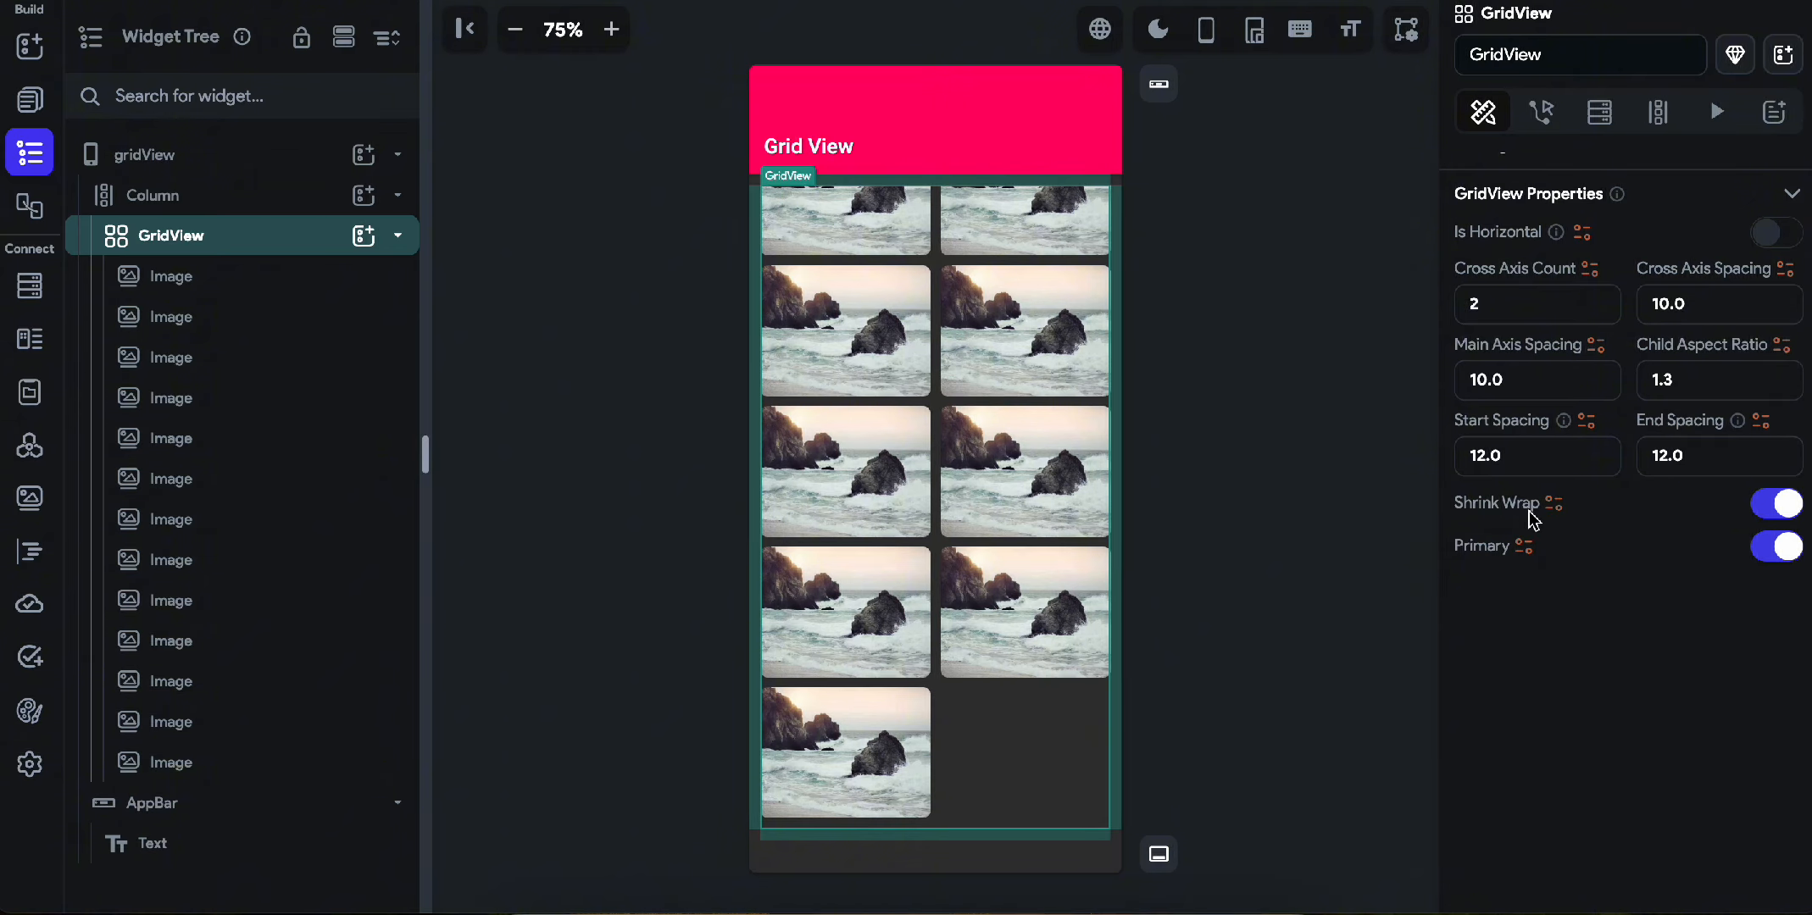
pyautogui.scroll(5, 858, 469)
pyautogui.scroll(3, 857, 467)
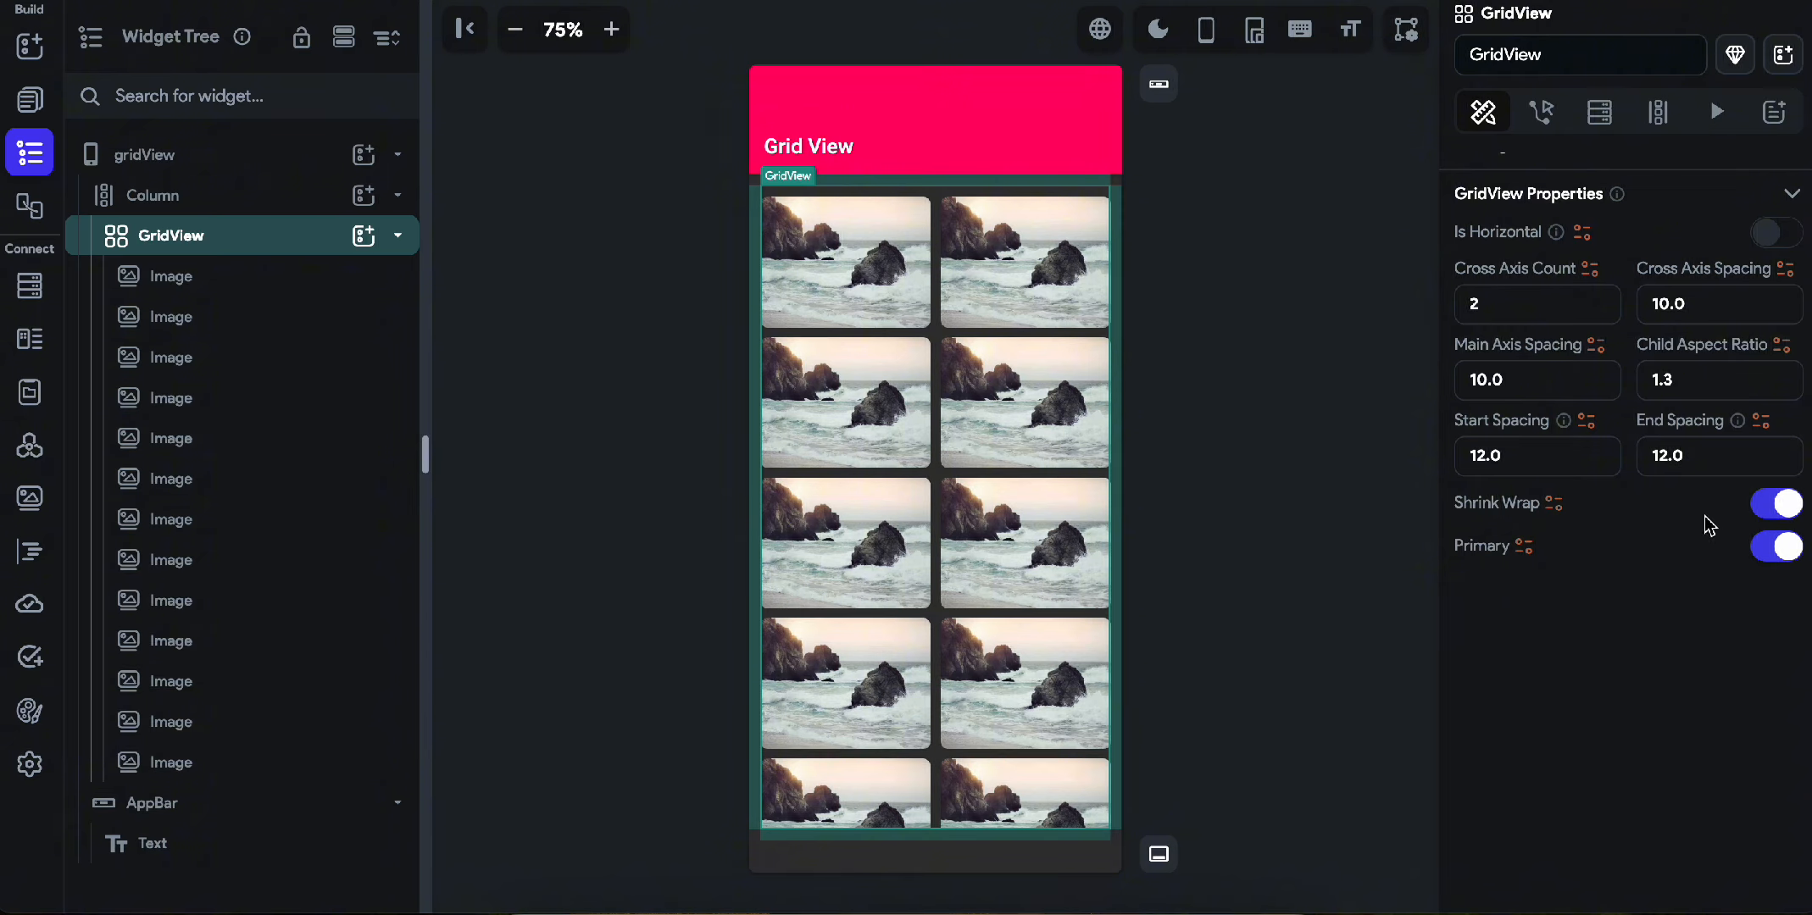
pyautogui.click(1772, 508)
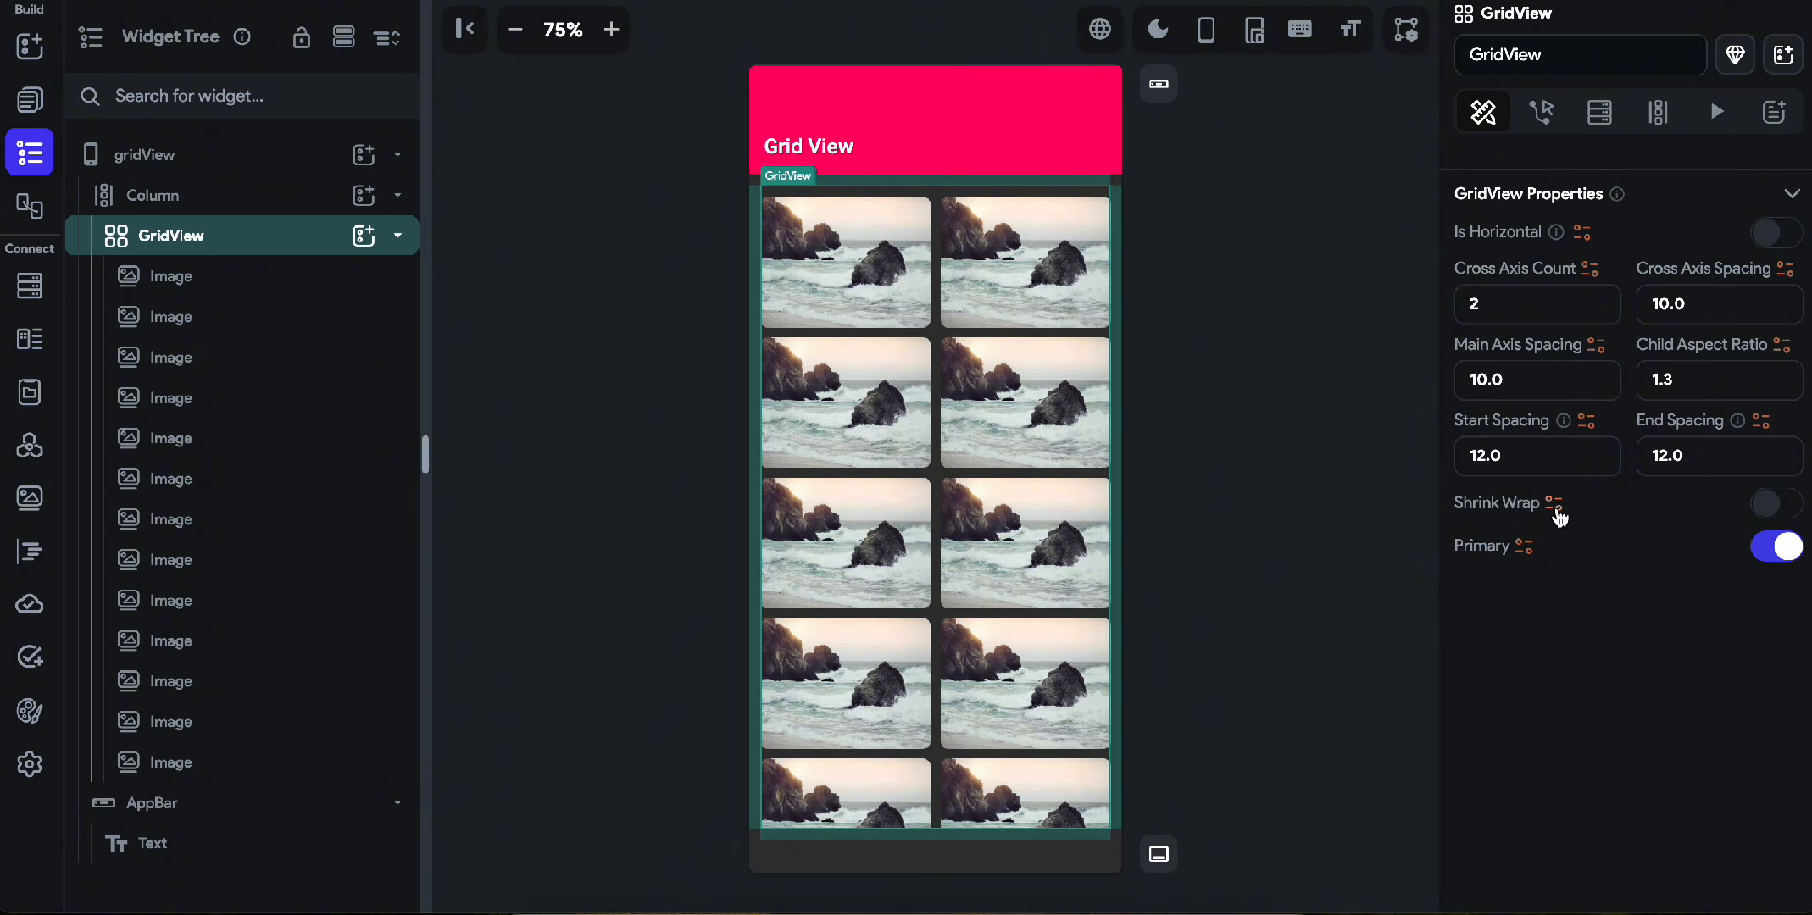
# Try to make the GridView unexpanded inside its column while Shrink Wrap is off, and dismiss the message.
pyautogui.scroll(5, 1561, 514)
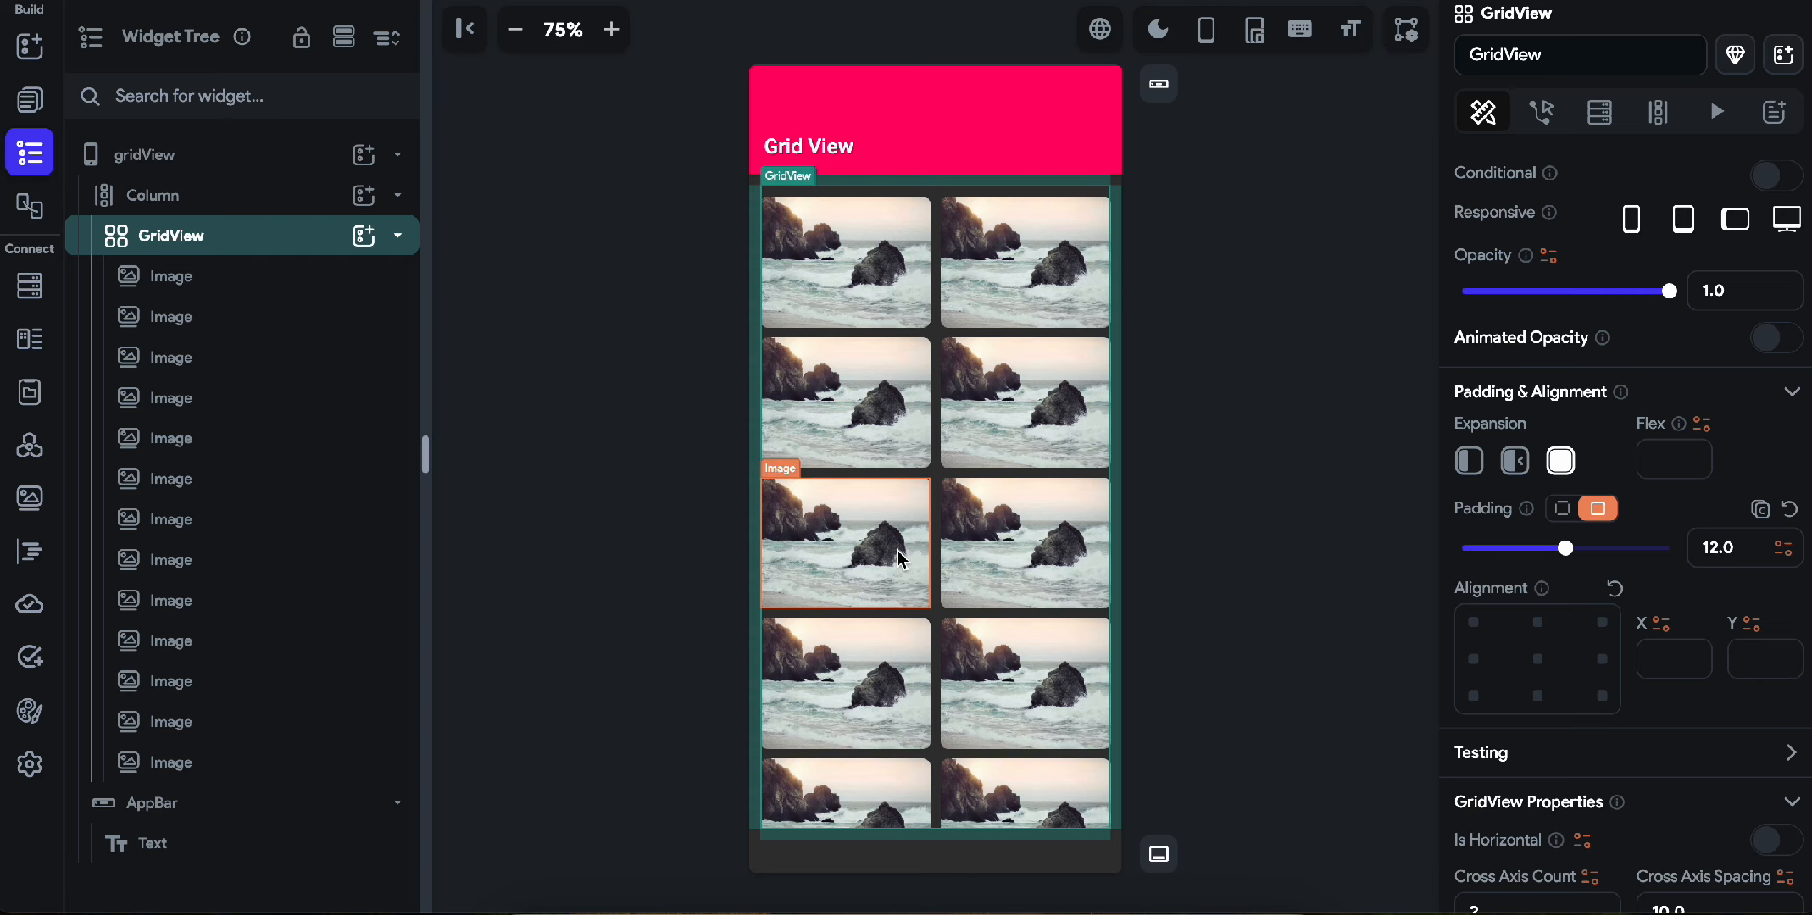
pyautogui.scroll(-5, 988, 597)
pyautogui.scroll(5, 987, 597)
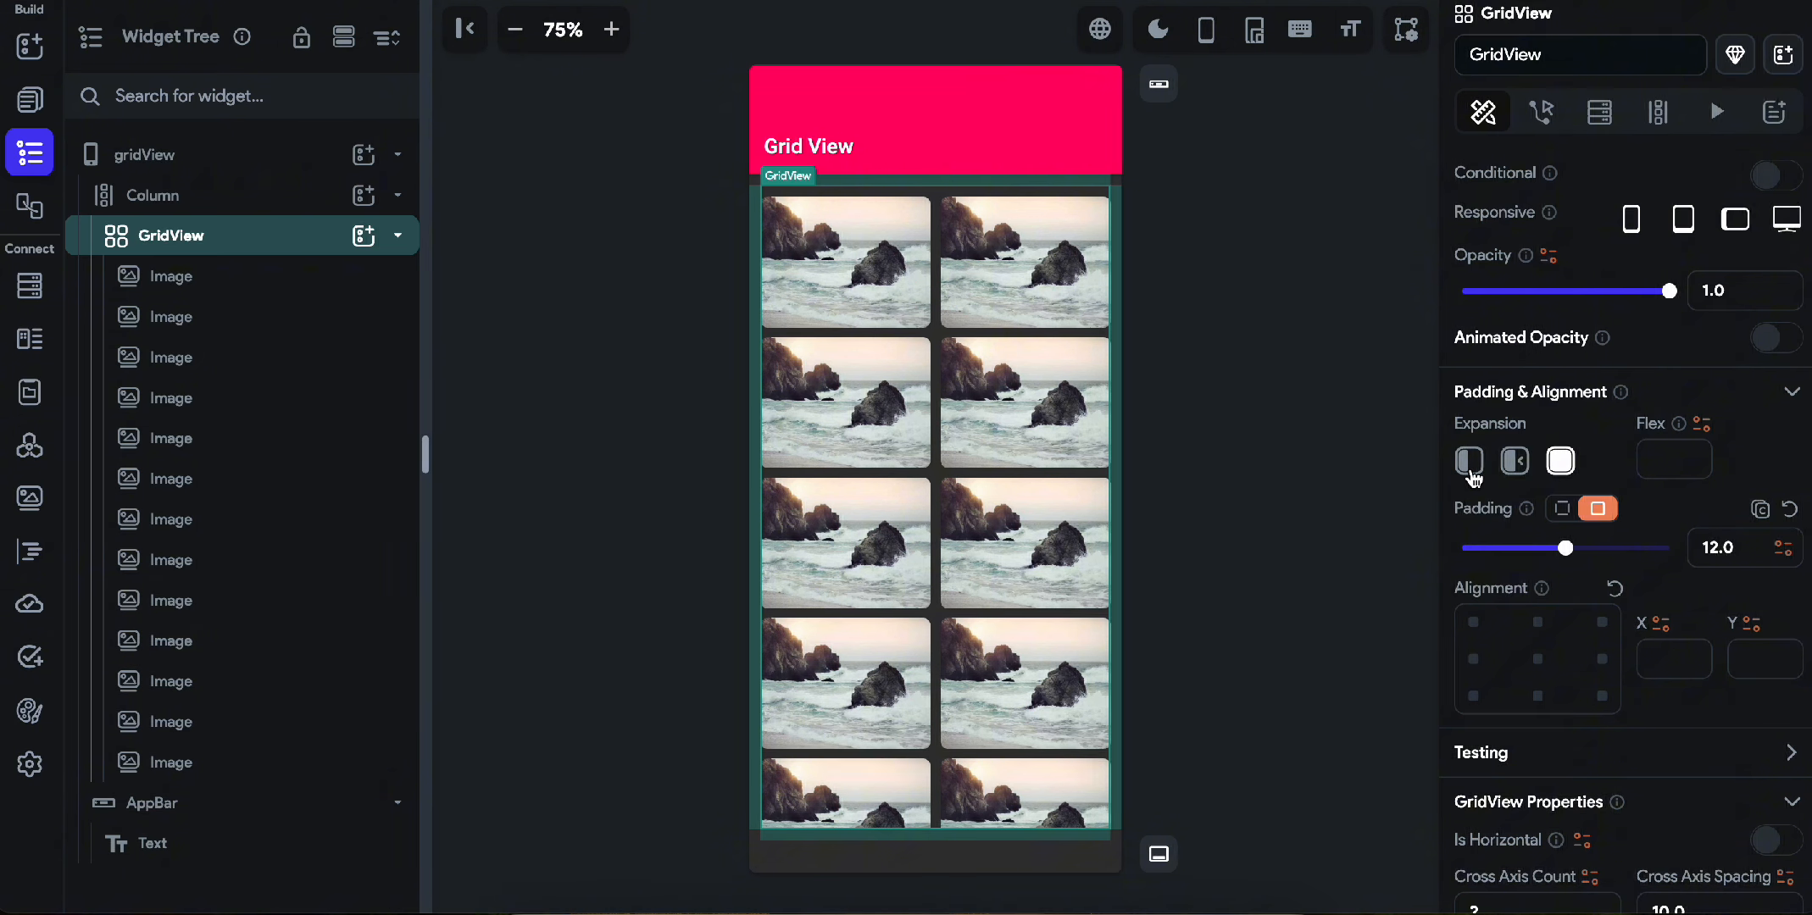
pyautogui.click(1469, 464)
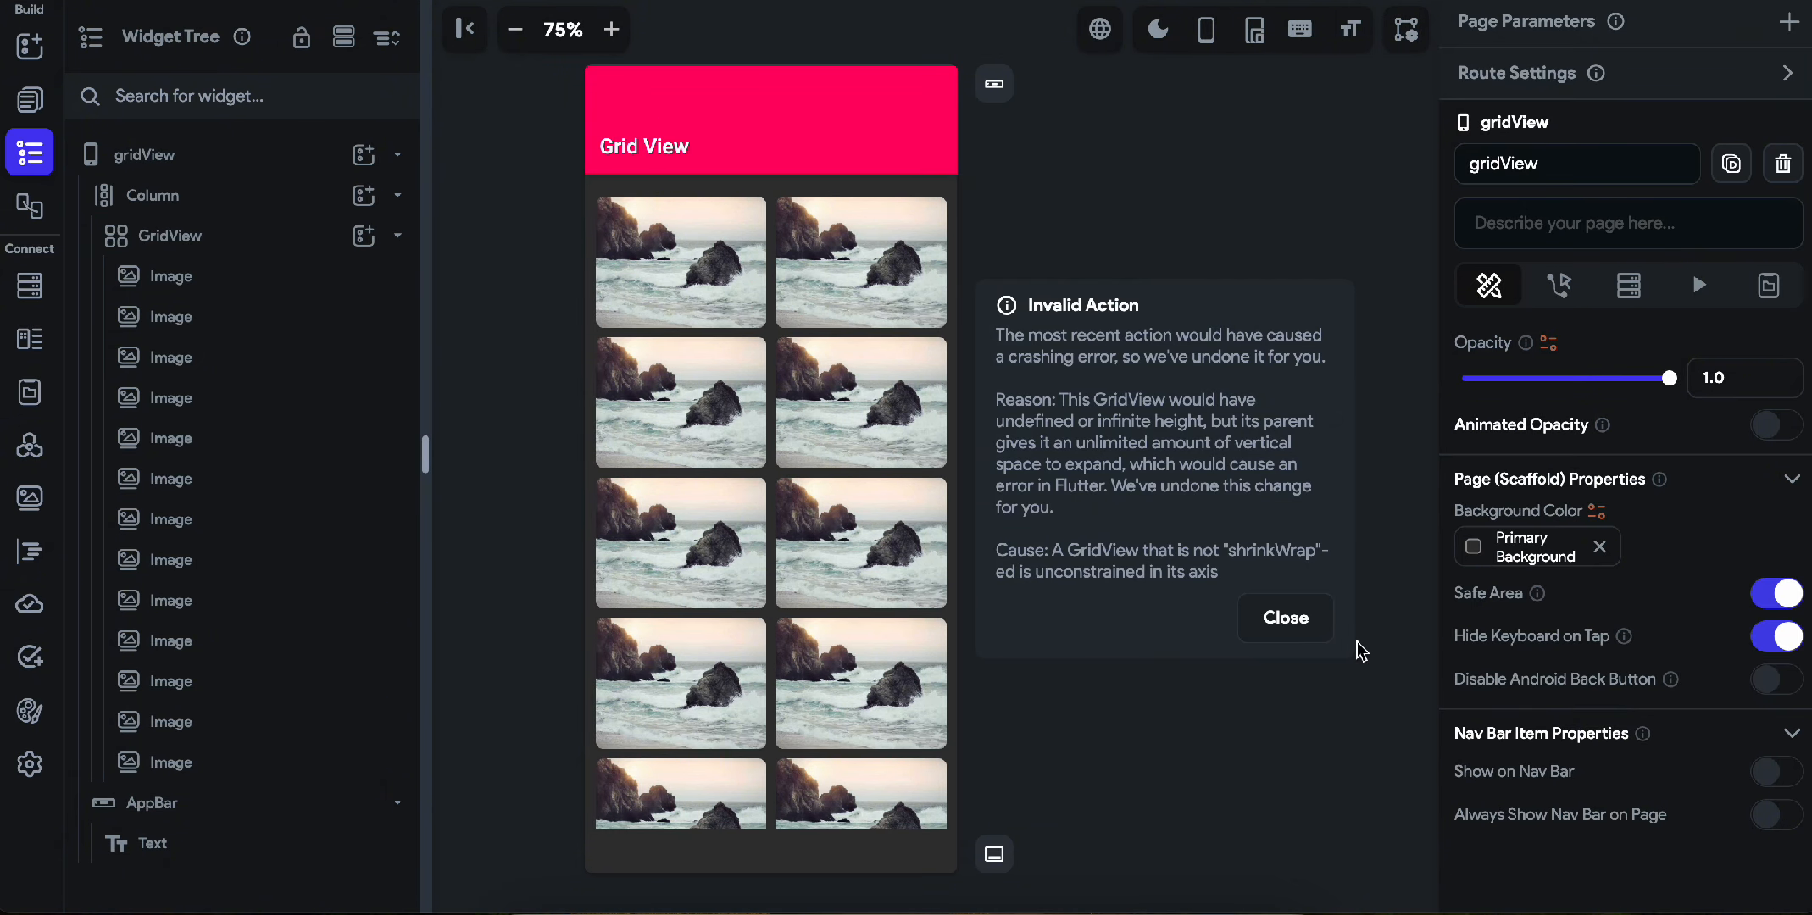
pyautogui.click(1301, 621)
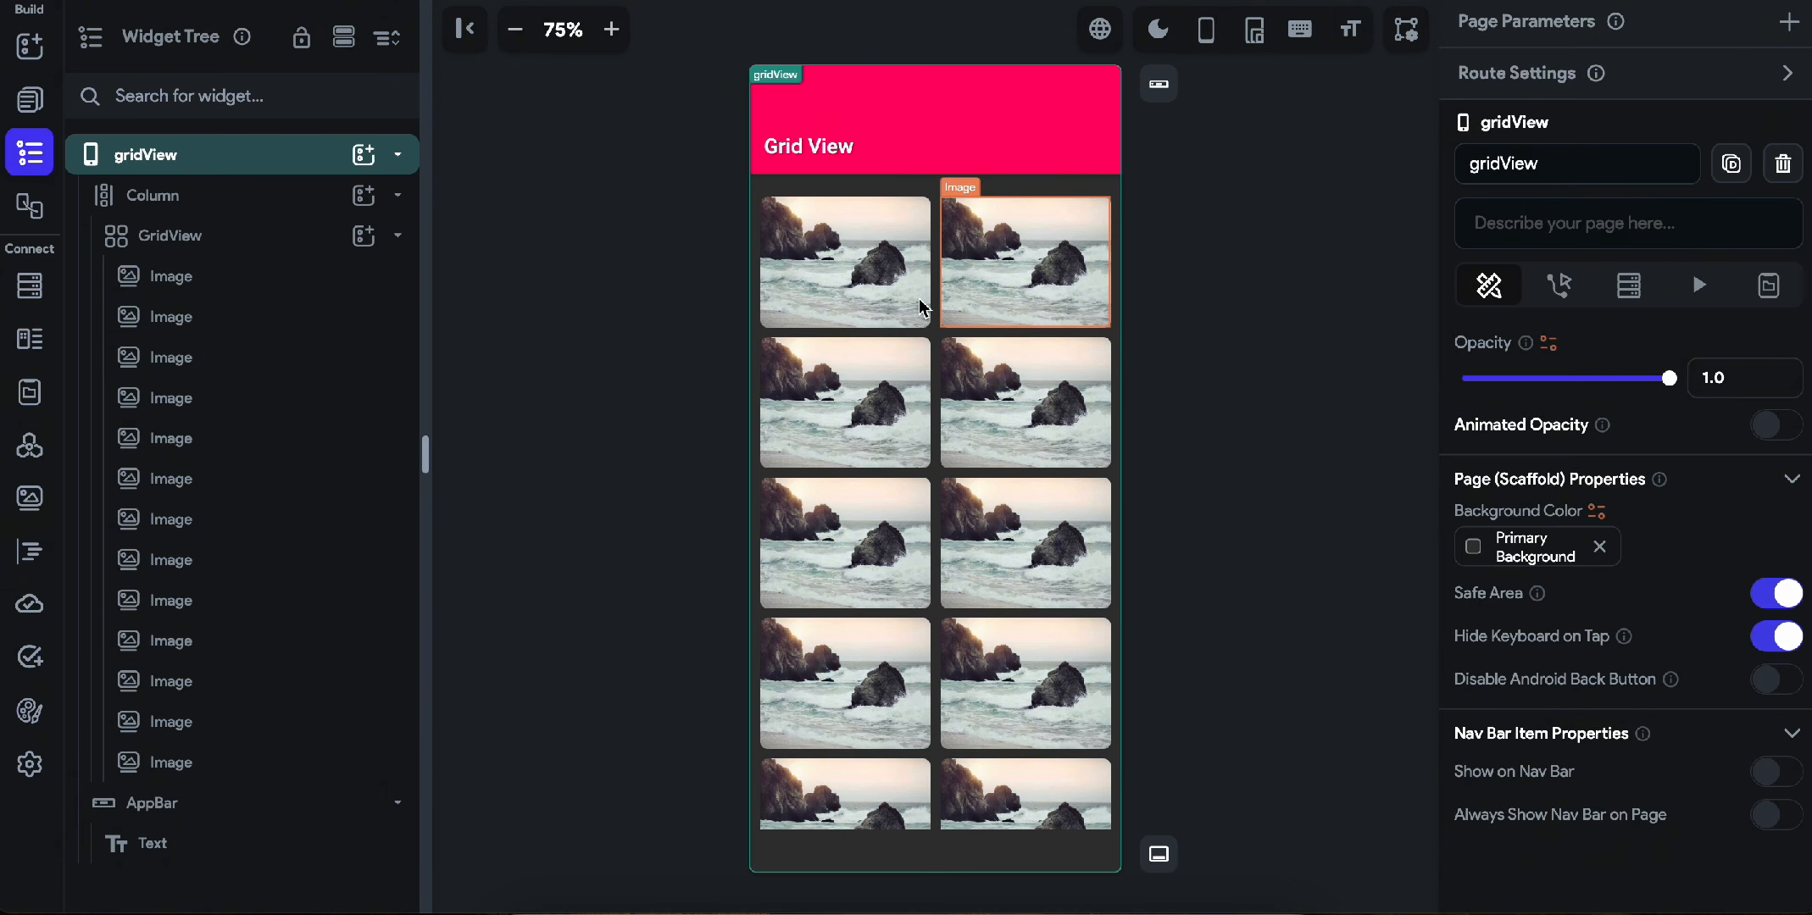
# Reselect the GridView and review its expansion, Shrink Wrap and Primary properties together with the grid's scrolling.
pyautogui.click(943, 345)
pyautogui.click(926, 320)
pyautogui.click(930, 340)
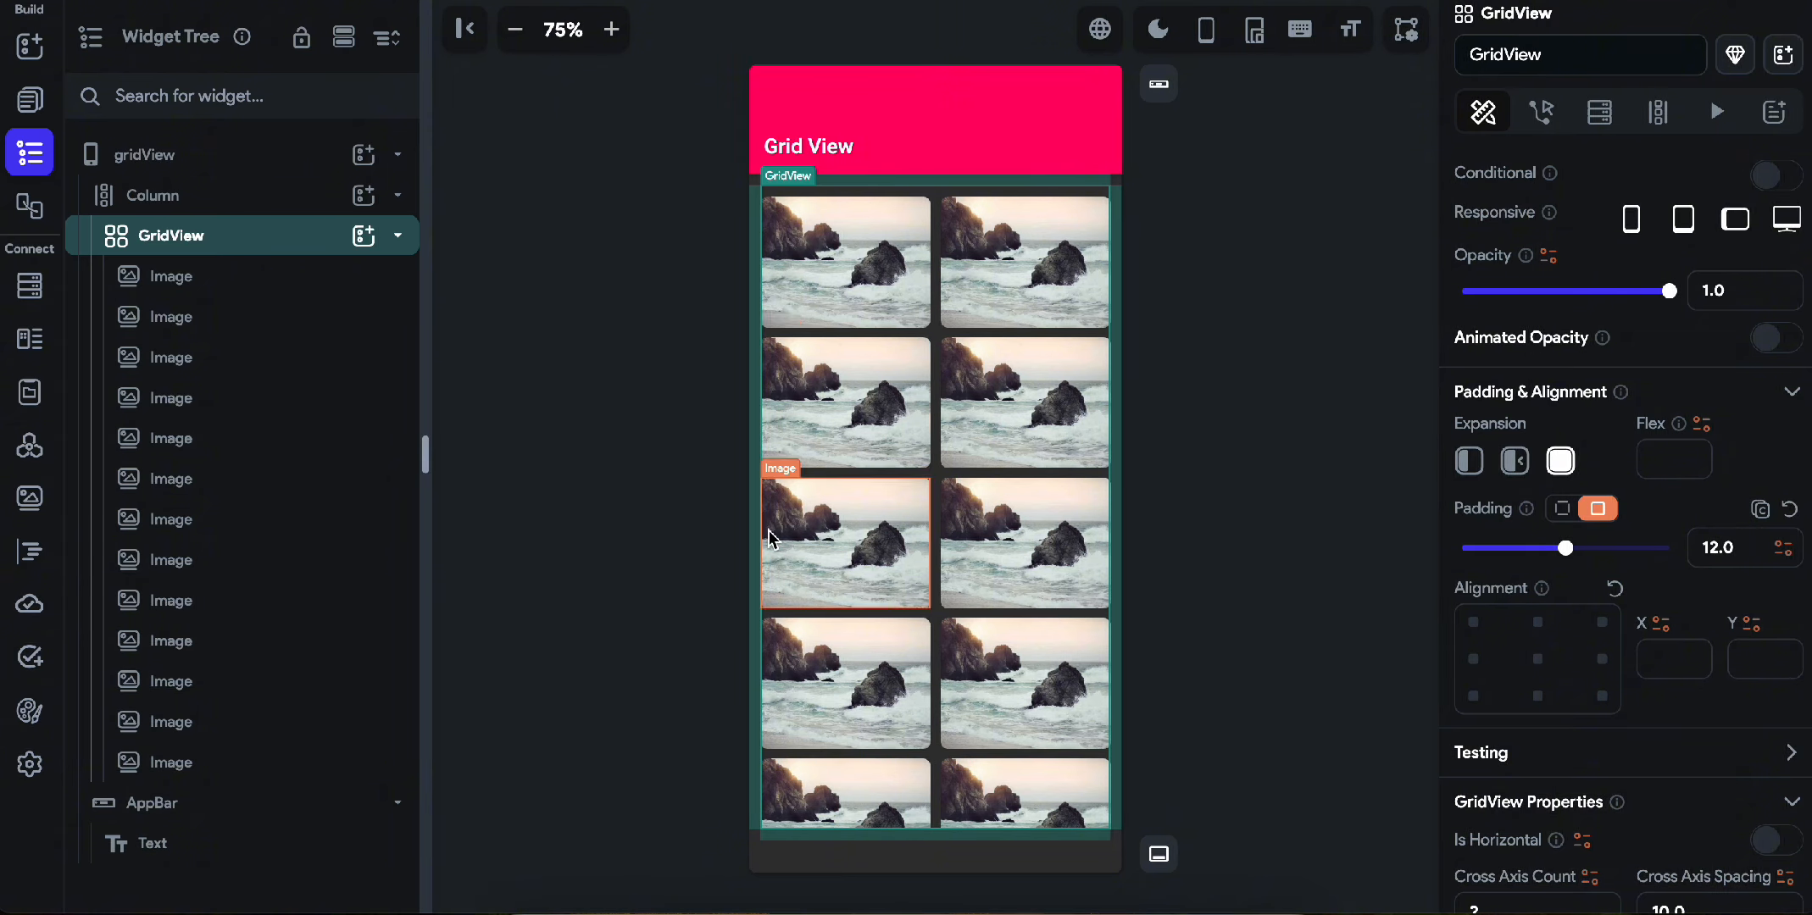
pyautogui.scroll(-8, 1601, 765)
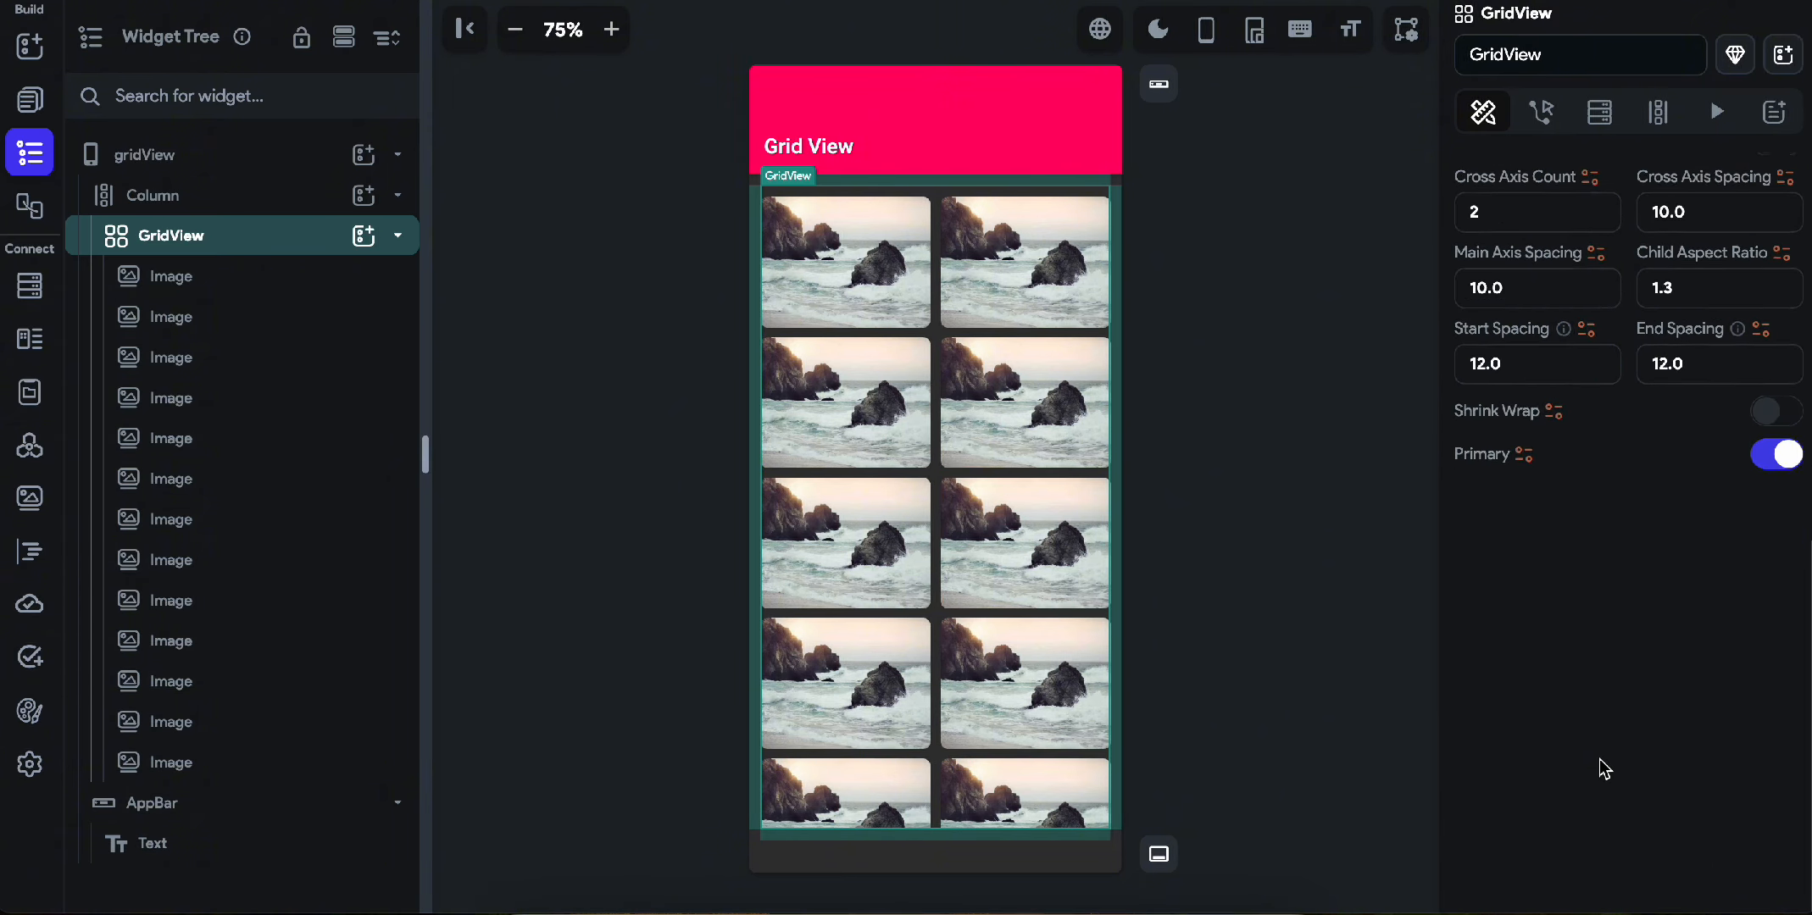
pyautogui.scroll(9, 1525, 593)
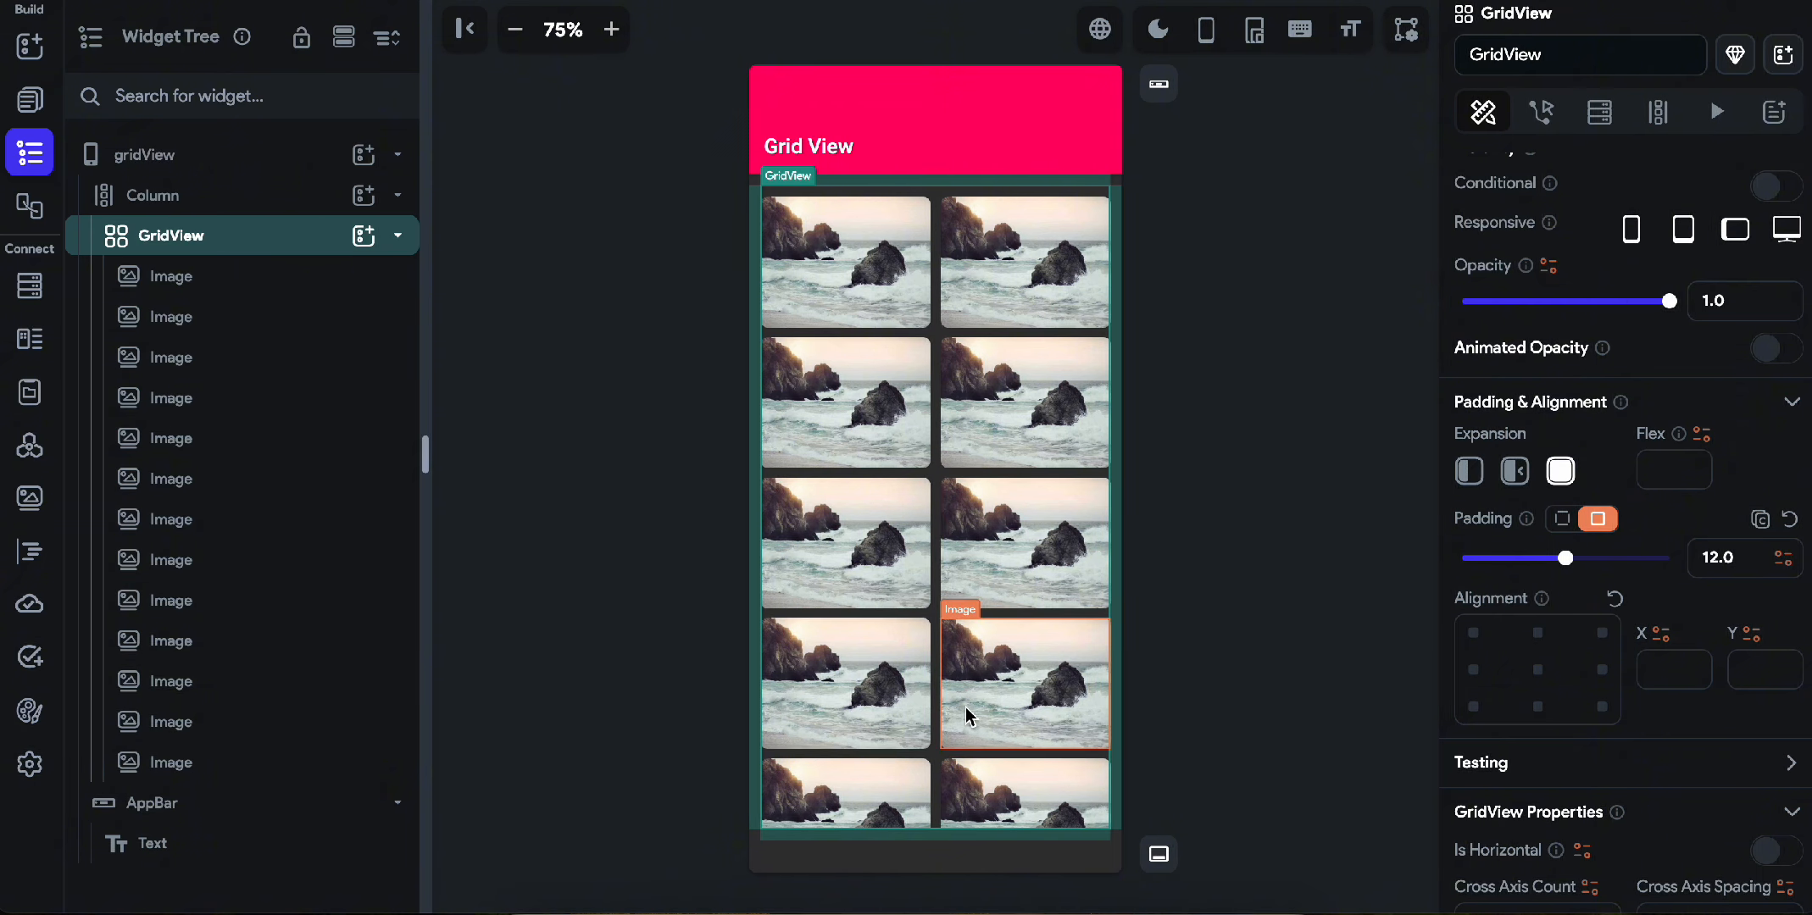
pyautogui.scroll(-4, 966, 716)
pyautogui.click(1262, 752)
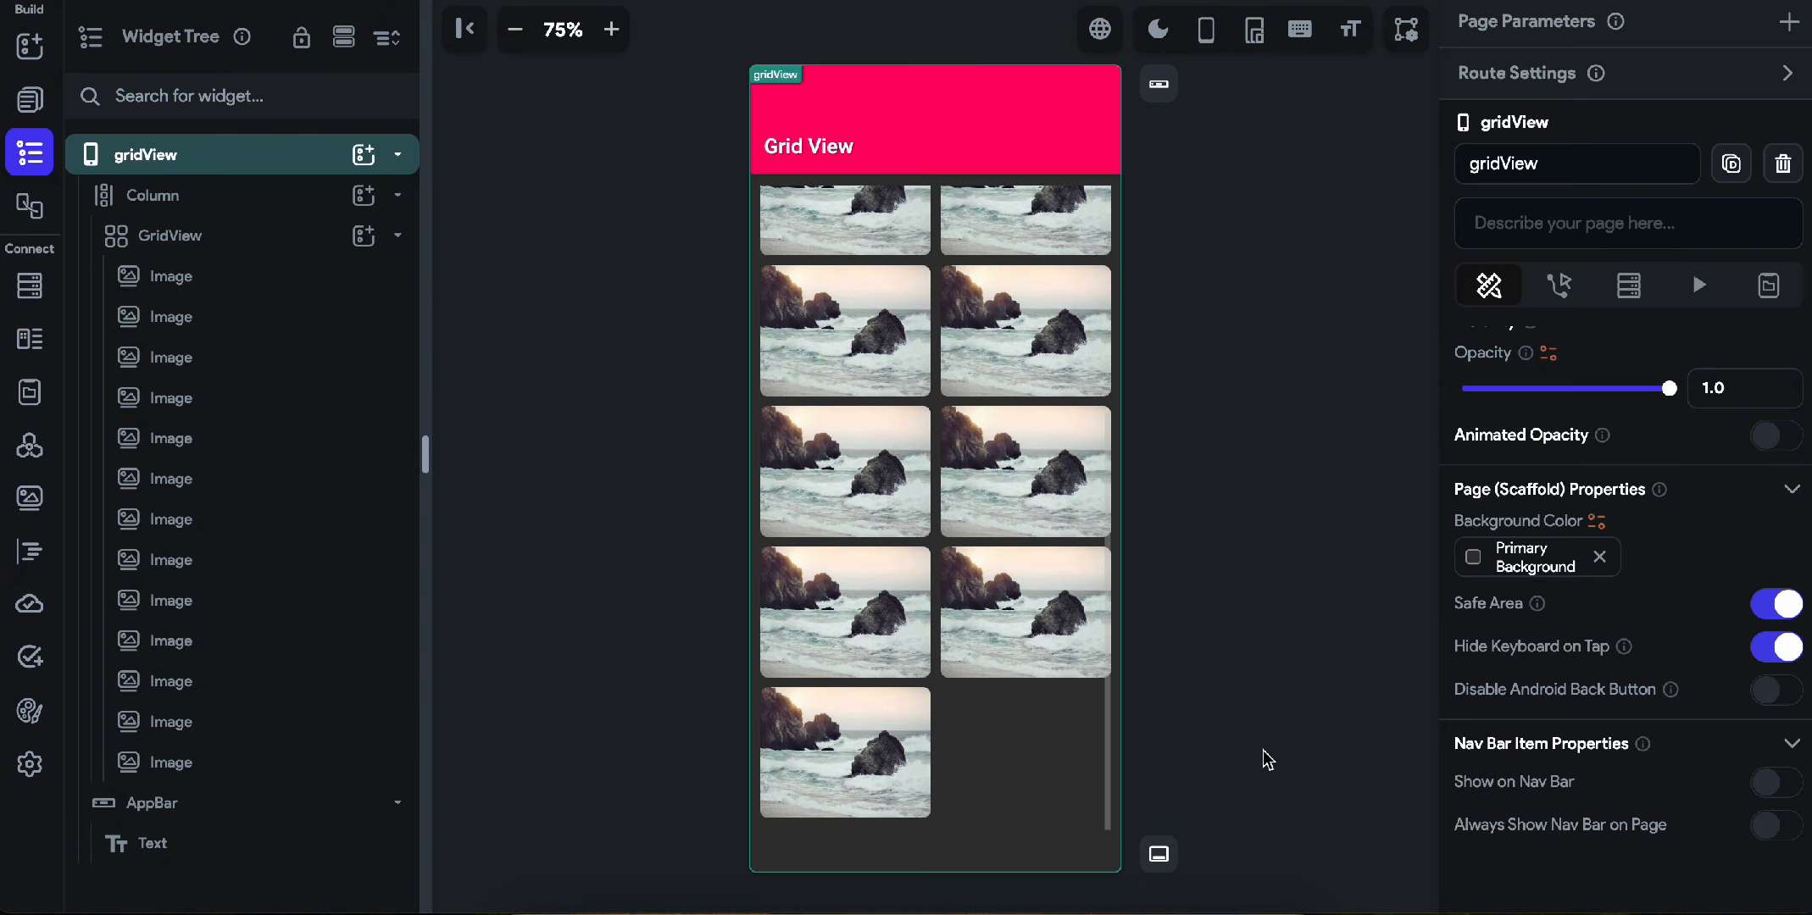
pyautogui.click(915, 669)
pyautogui.click(959, 718)
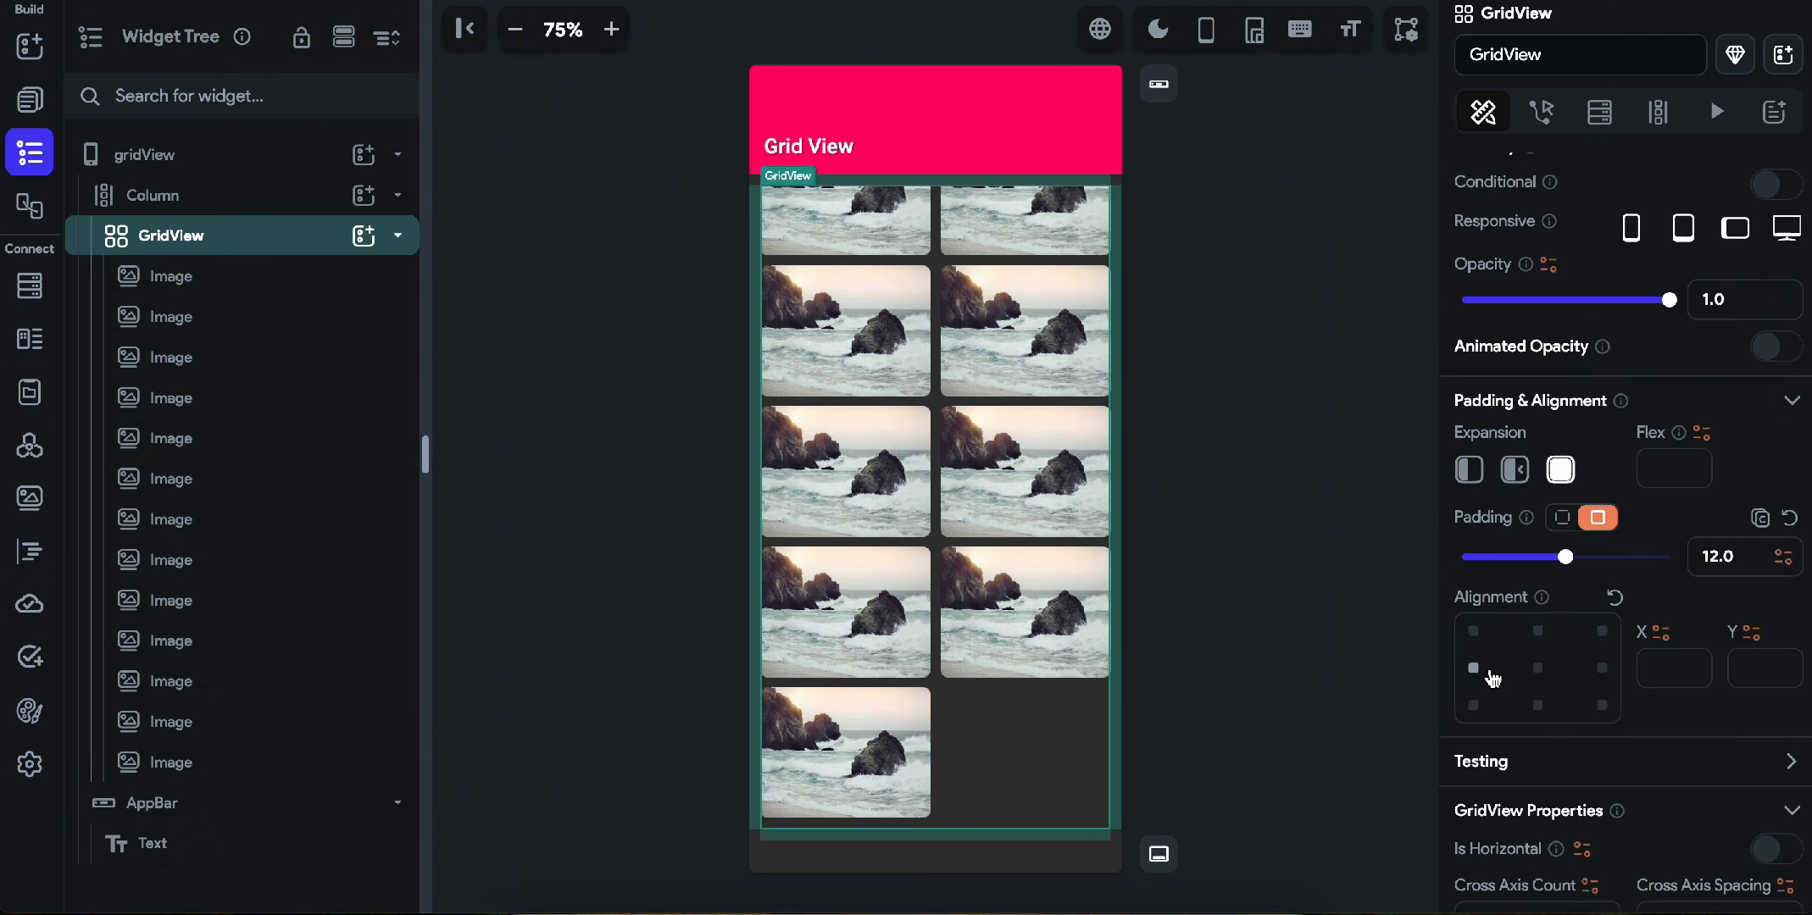
pyautogui.scroll(-4, 1526, 687)
pyautogui.scroll(-2, 1610, 729)
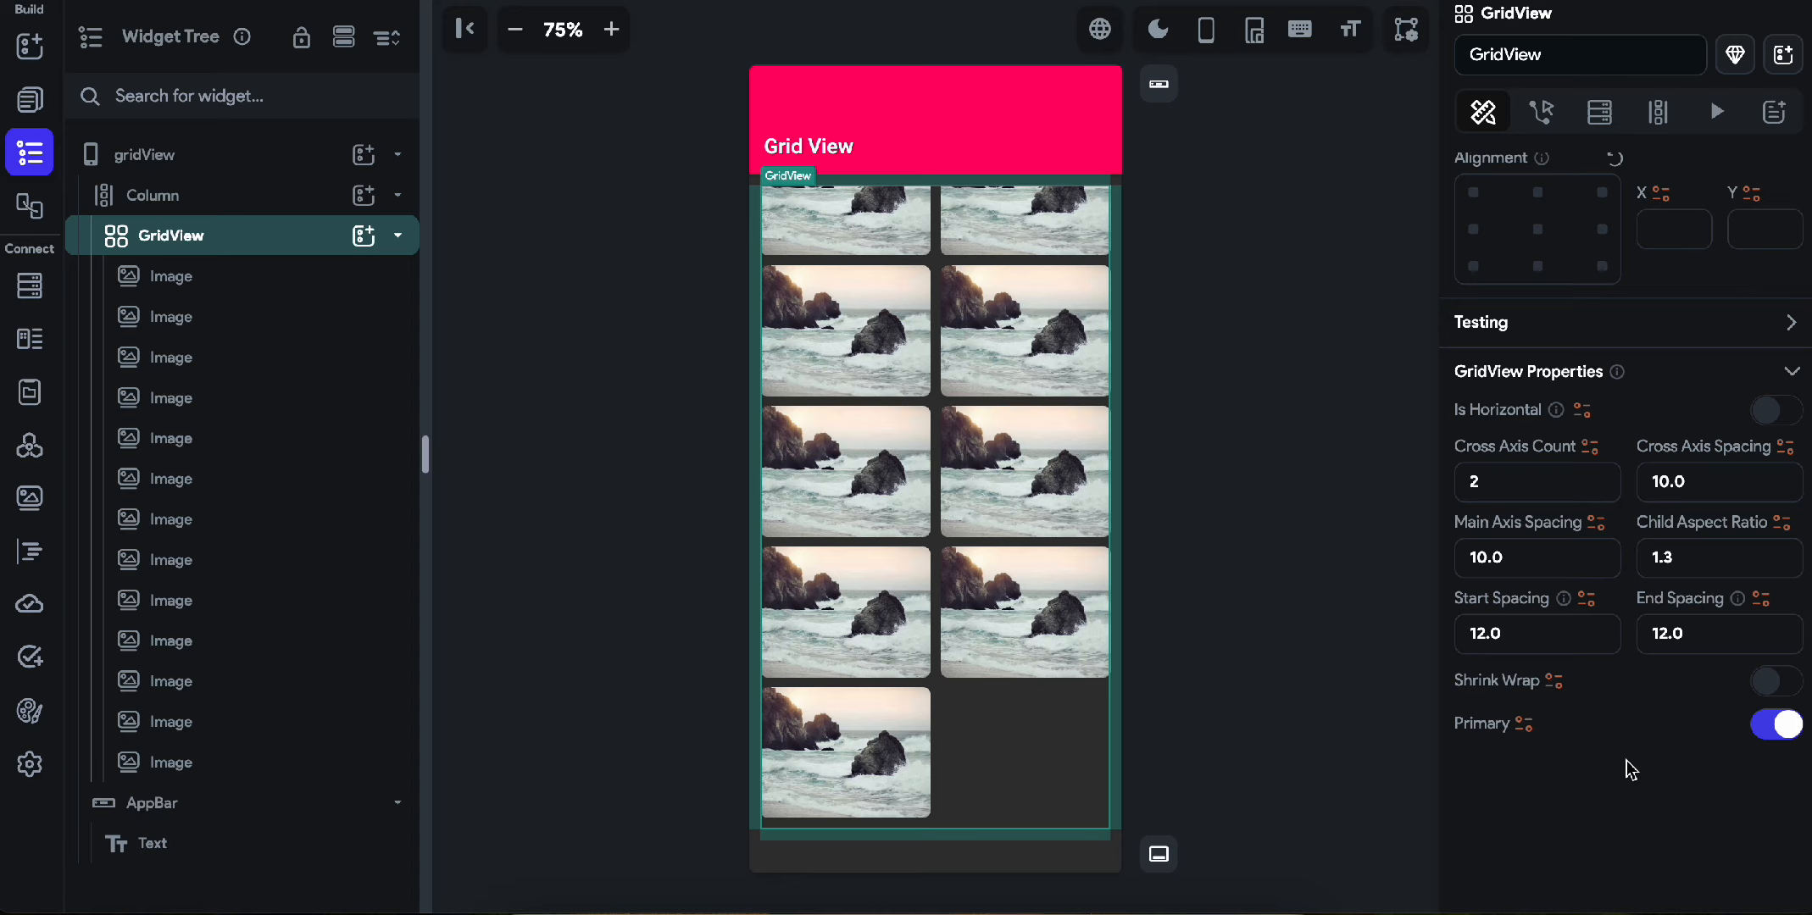
pyautogui.scroll(7, 1630, 424)
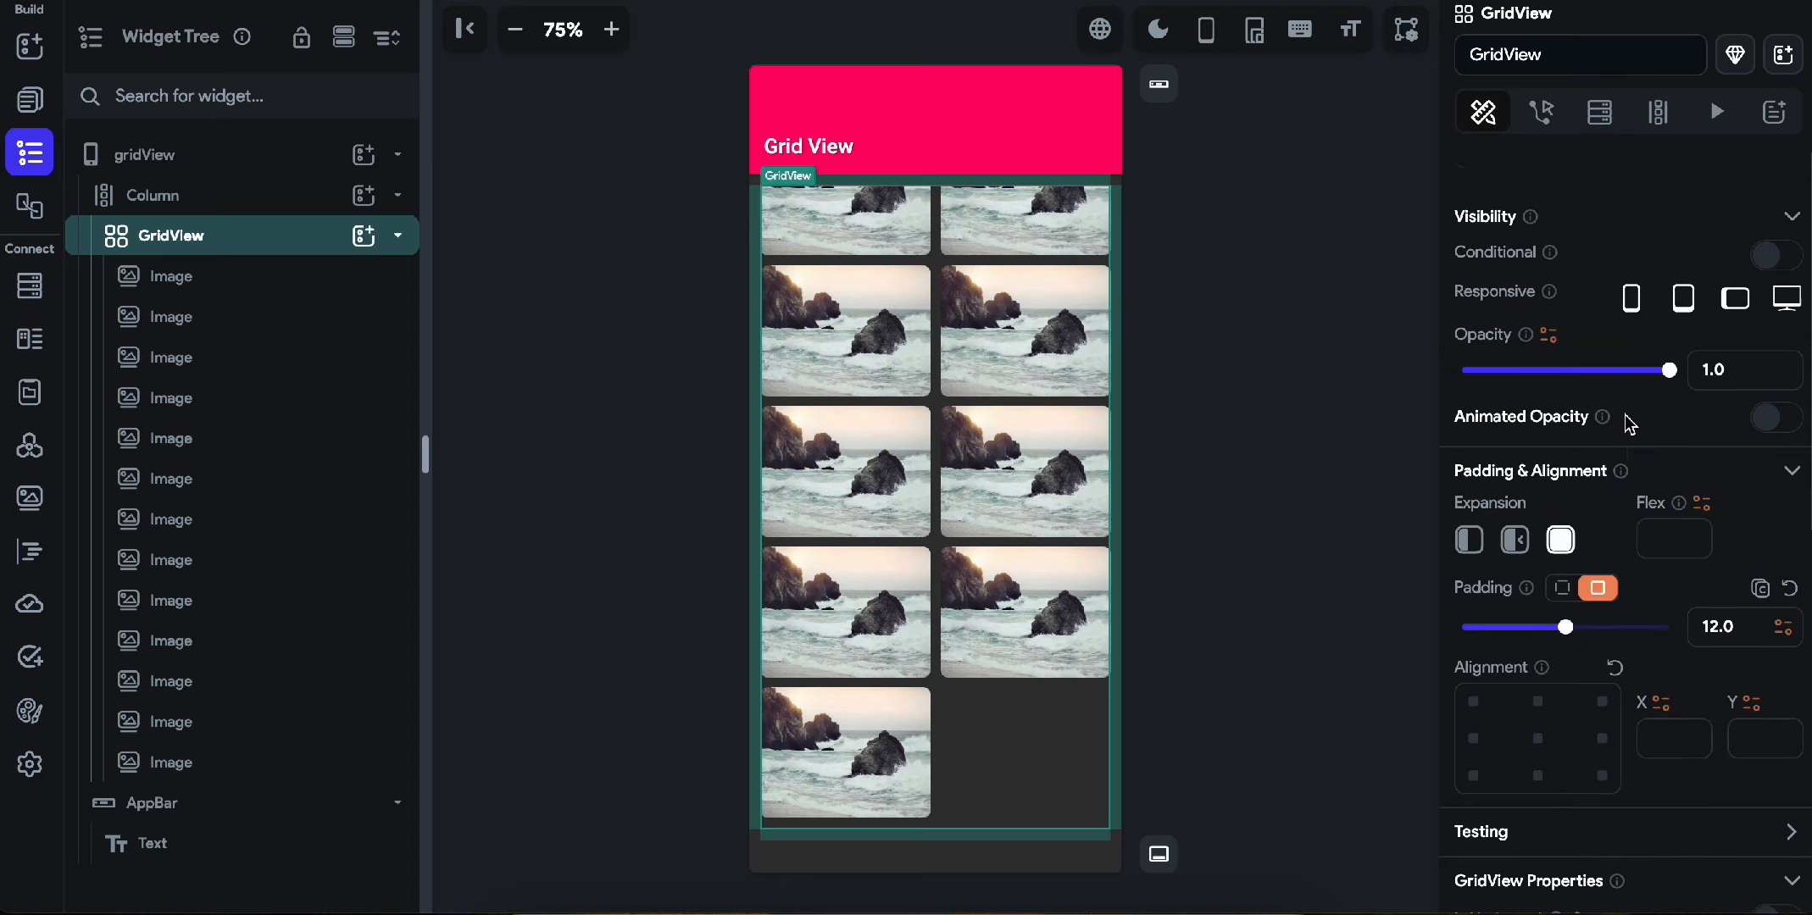
# Open the Action Flow Editor for the GridView to review its available trigger types.
pyautogui.click(1540, 110)
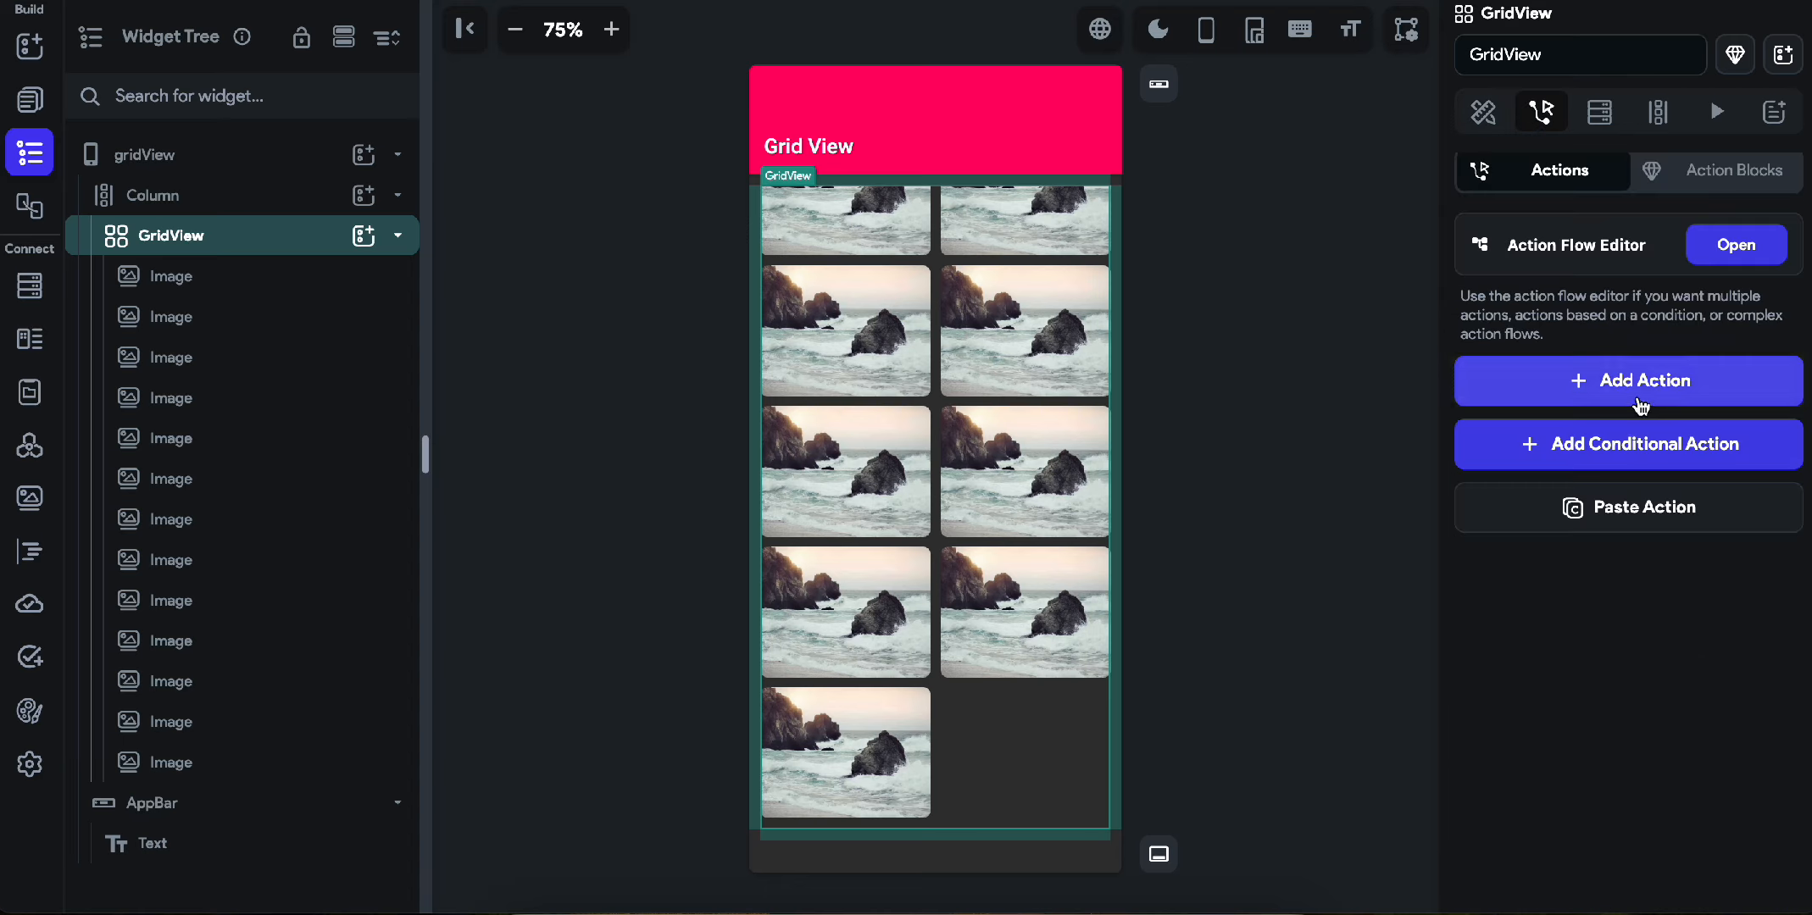
pyautogui.click(1718, 254)
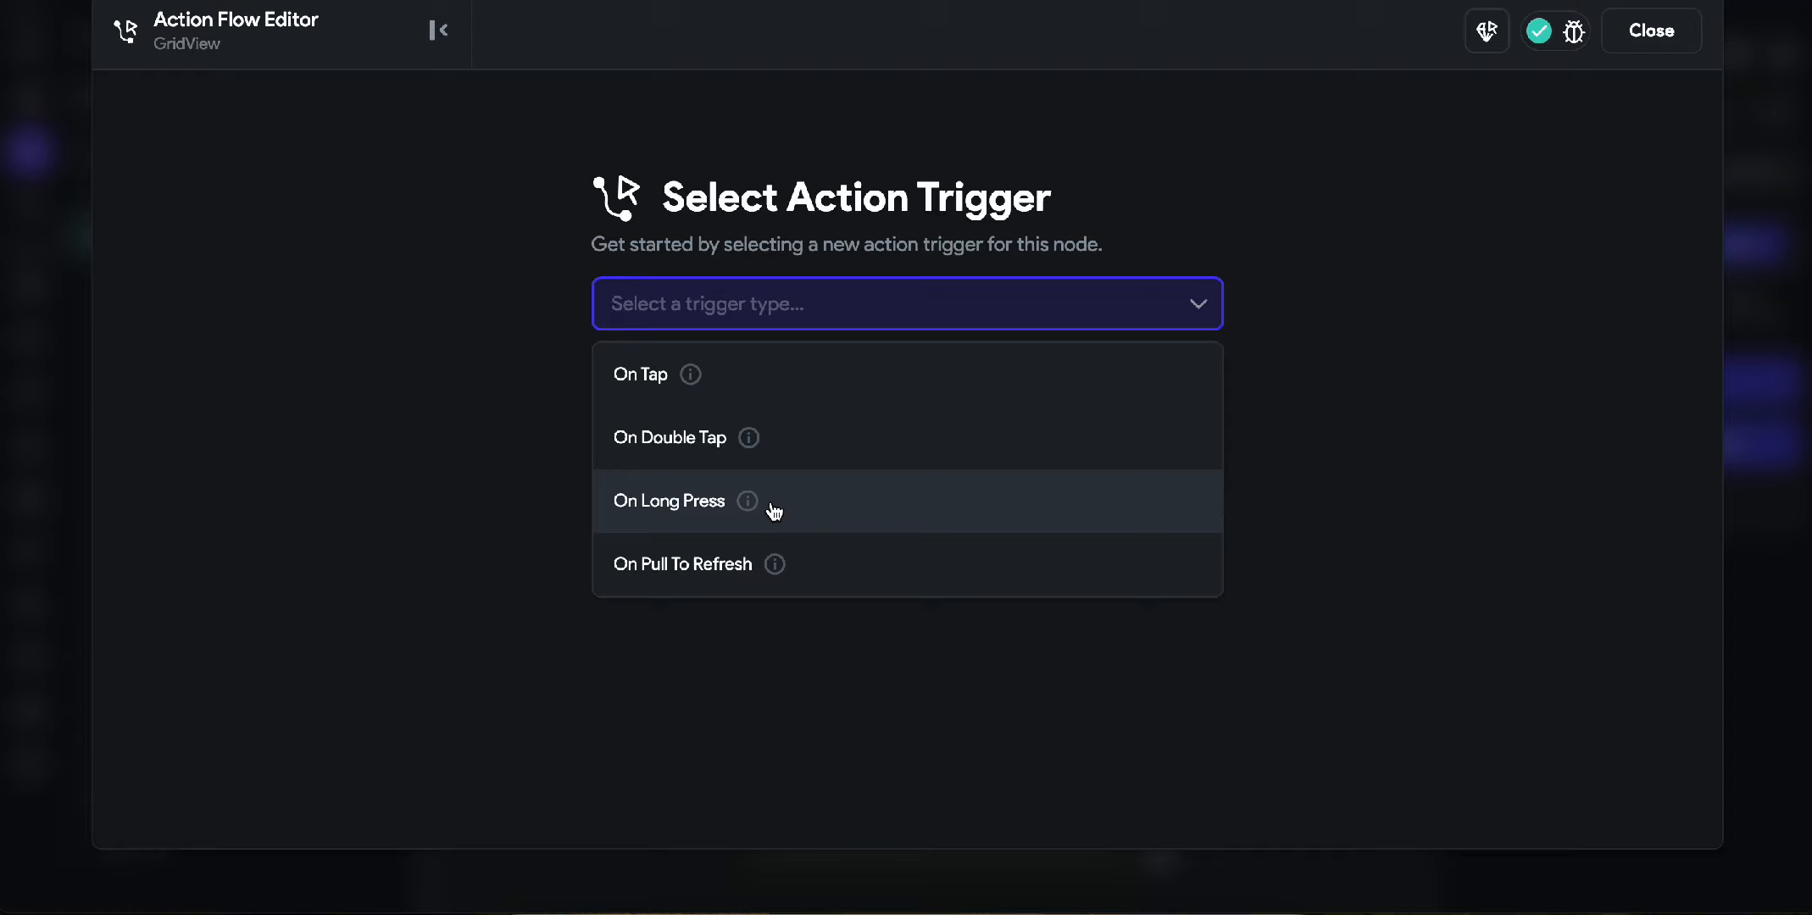